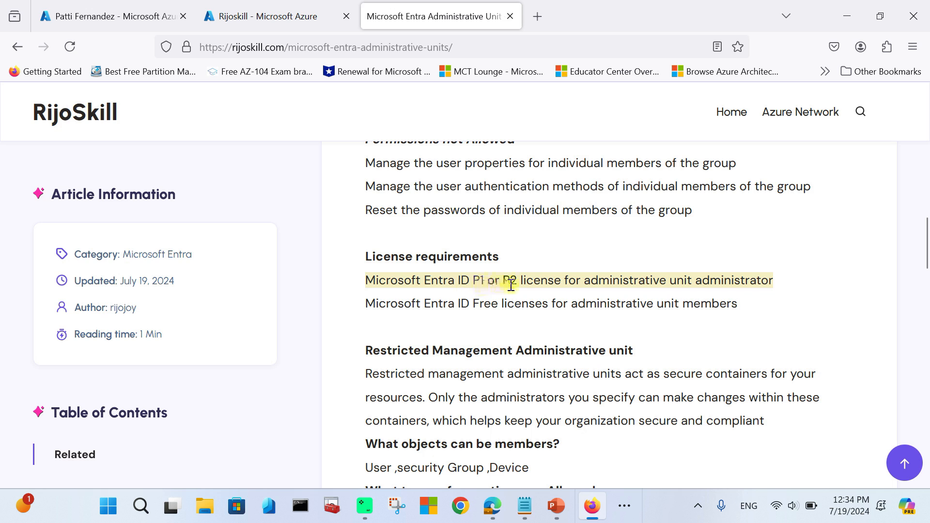
- Read the license requirements for administrative unit administrators and members in the Microsoft Entra administrative units article
drag(364, 310, 470, 306)
drag(569, 304, 731, 302)
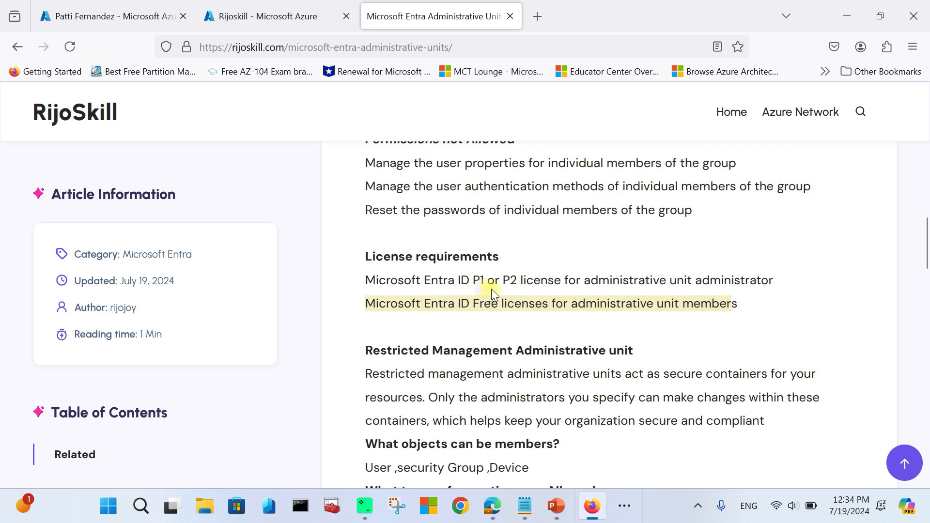
click(458, 321)
drag(365, 302, 451, 304)
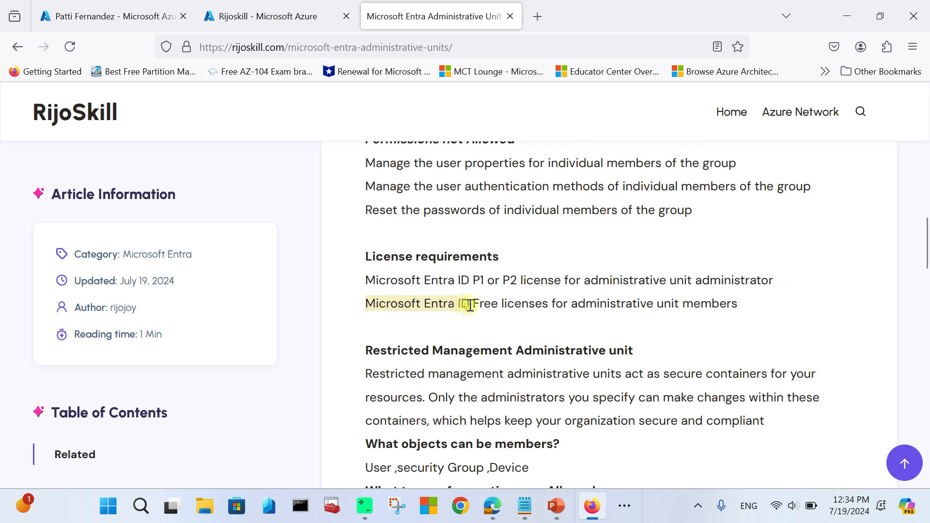
click(518, 319)
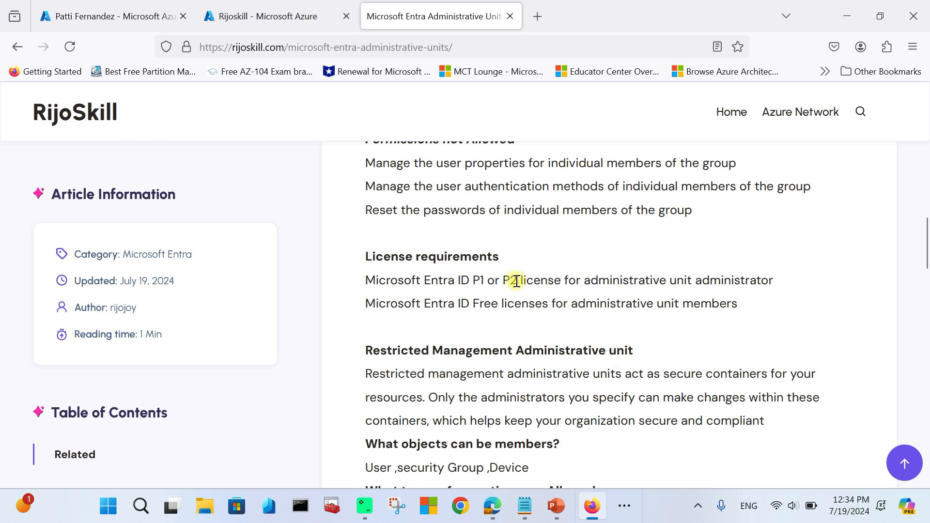
- Switch to the Azure portal and check the tenant's license in the Rijoskill overview's basic information
click(286, 12)
scroll(103, 410, down, 3)
scroll(104, 416, up, 5)
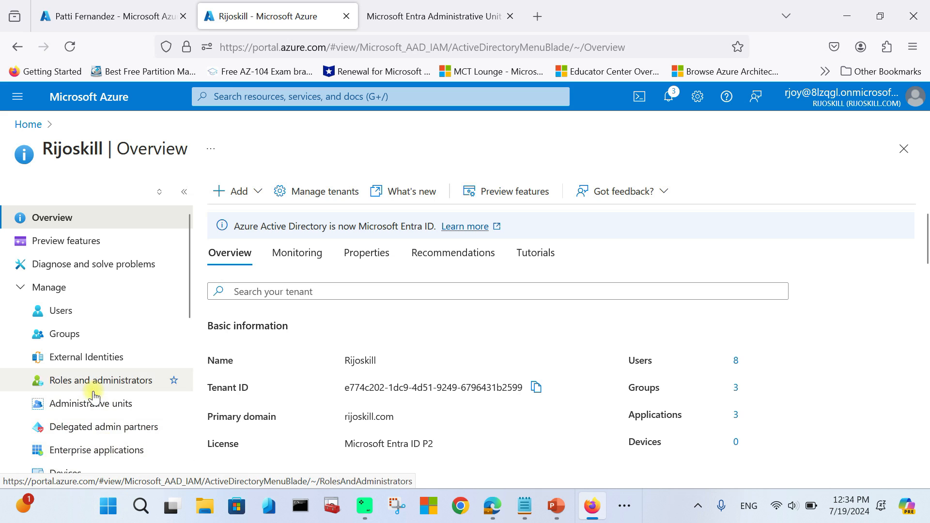
scroll(293, 373, down, 3)
drag(343, 292, 437, 297)
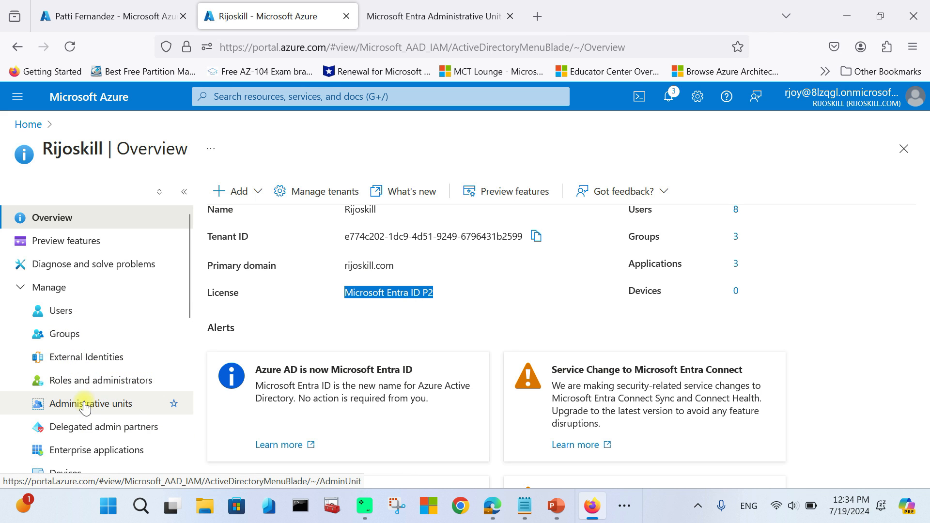
- Start a new administrative unit named Retail-AUs with the description "This is the retail adminitartive unit"
click(85, 405)
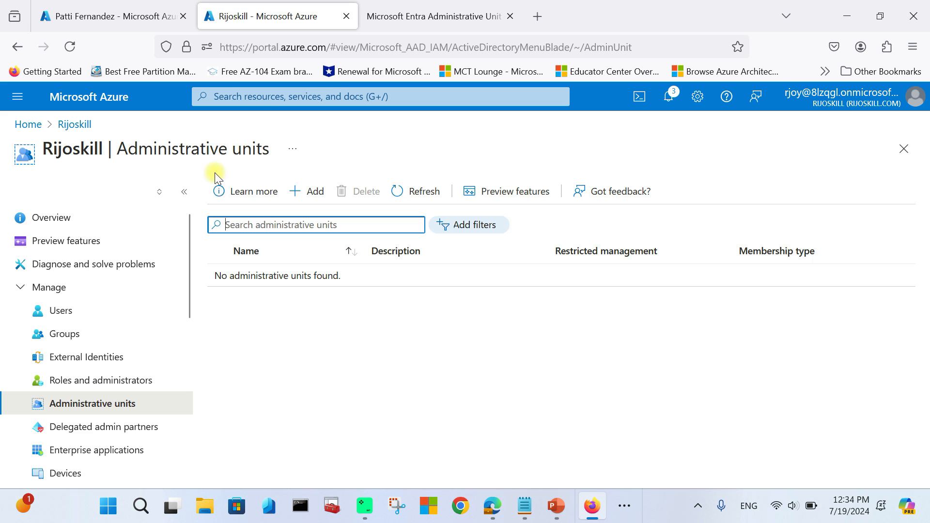
click(293, 189)
click(95, 281)
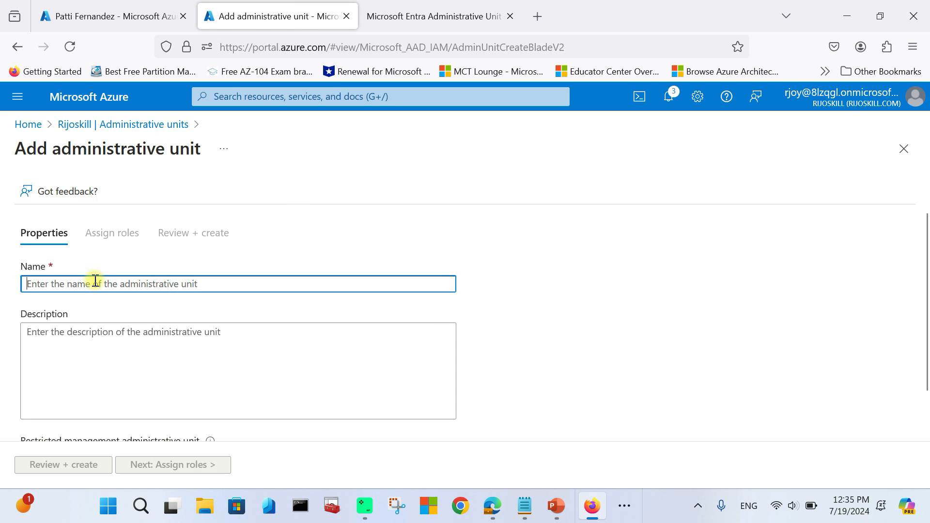
text(Retail-AUs)
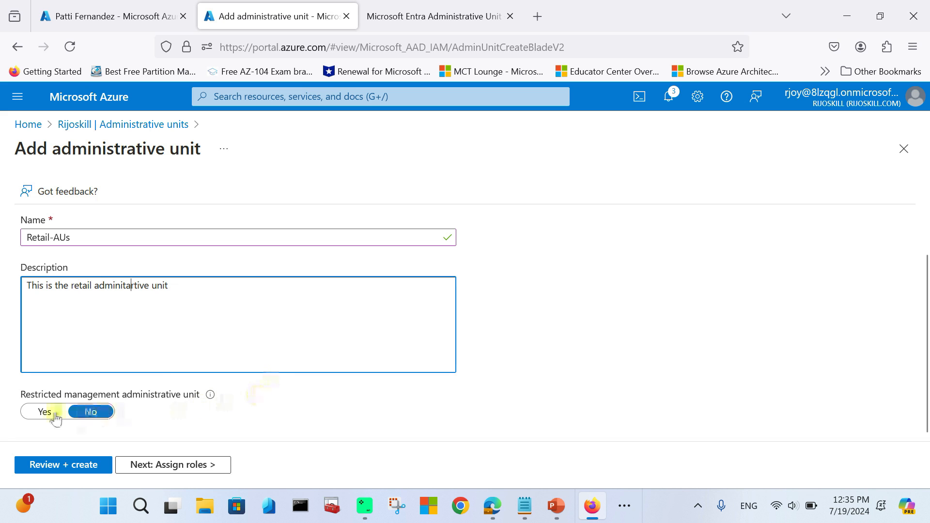
- Assign the Helpdesk Administrator role for the new administrative unit to the first listed user
click(133, 464)
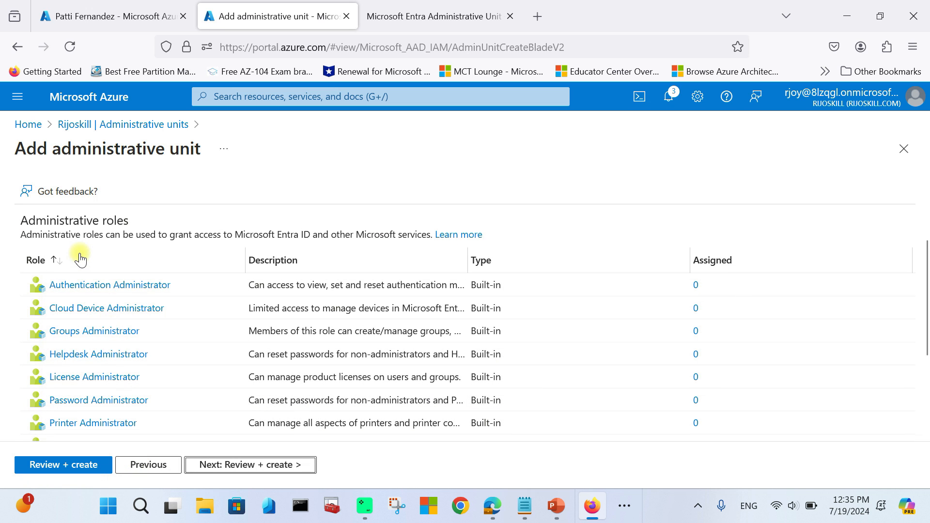
scroll(116, 290, down, 3)
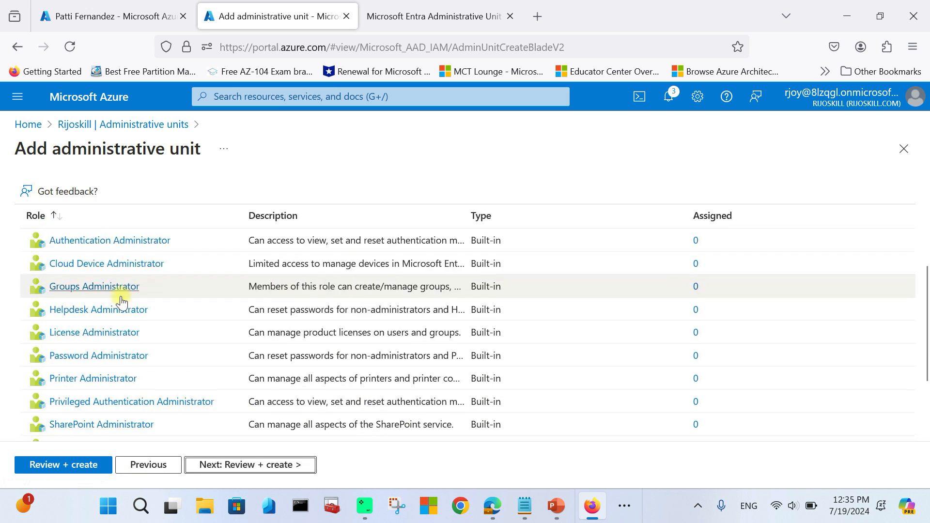
click(115, 284)
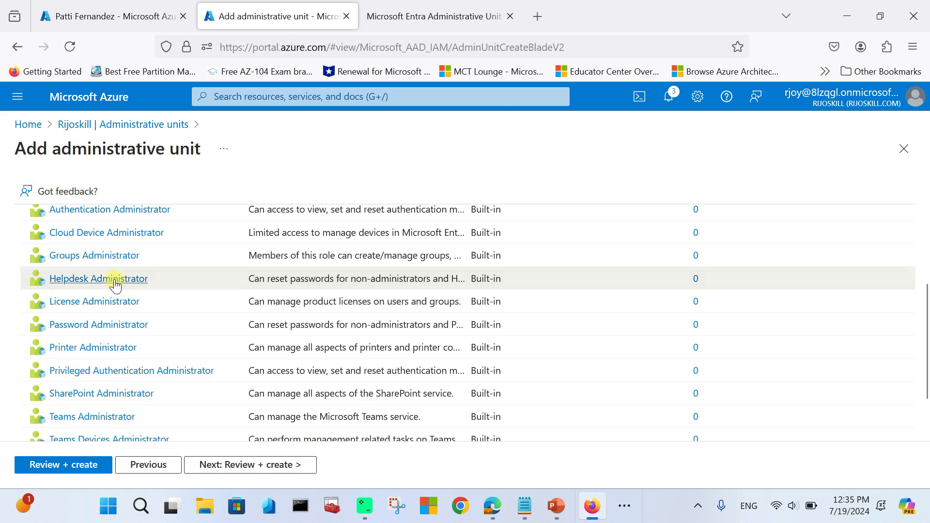
click(169, 238)
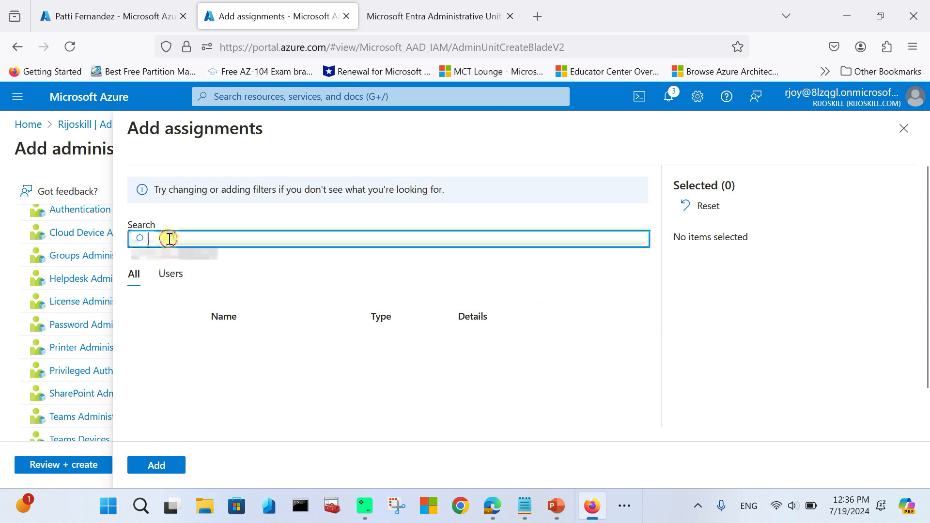
click(146, 344)
click(156, 465)
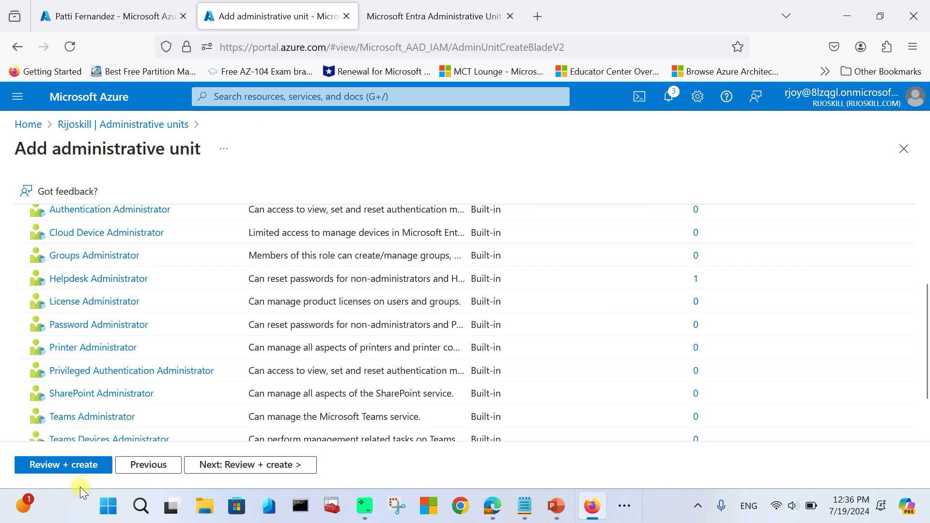
- Review and create the Retail-AUs administrative unit, and dismiss the resulting notifications
click(194, 460)
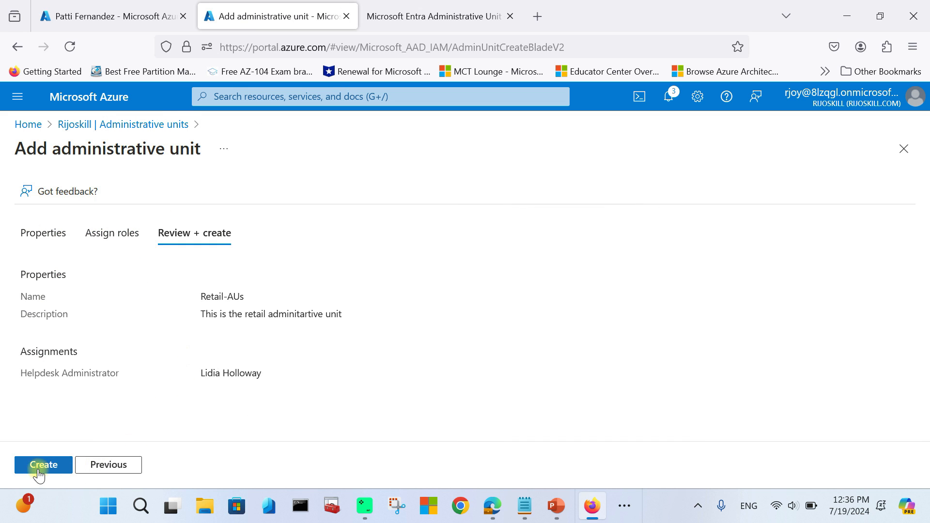
click(38, 469)
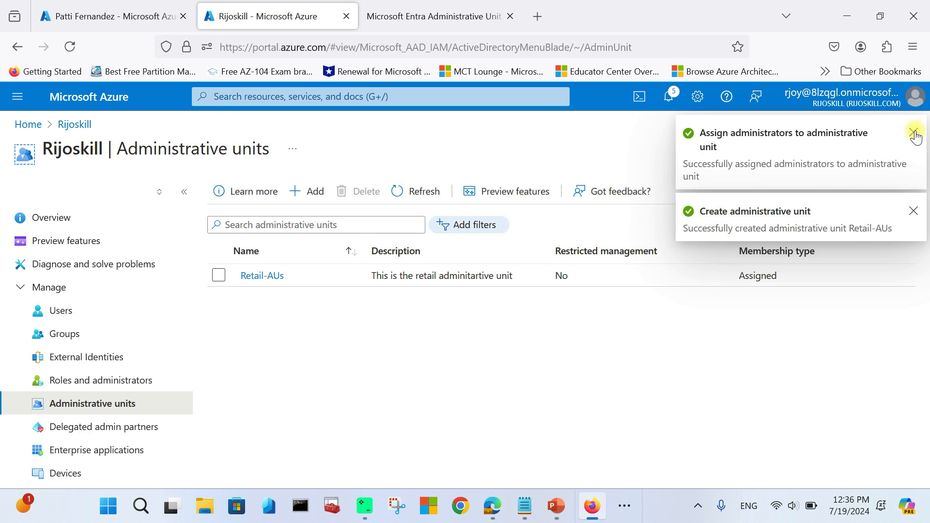
click(914, 134)
click(914, 129)
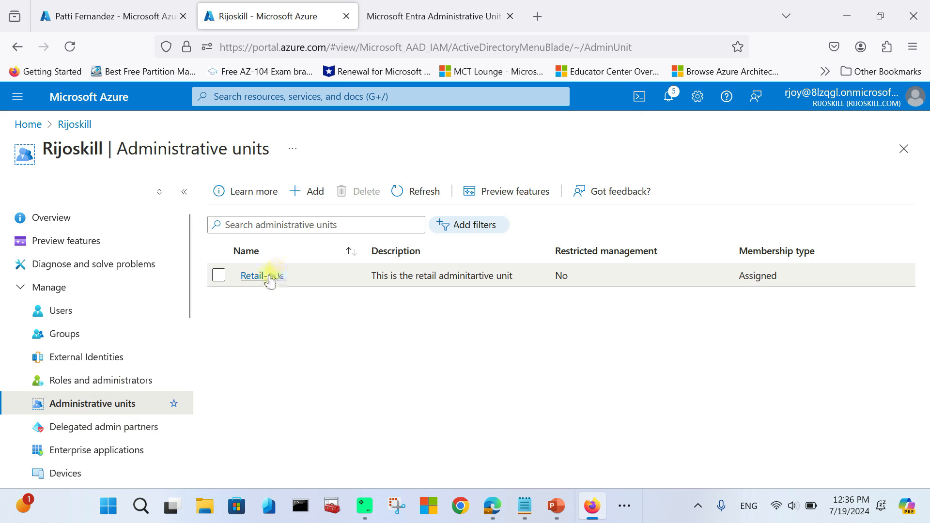
- Open the Retail-AUs administrative unit and look through its users, groups and devices
click(271, 276)
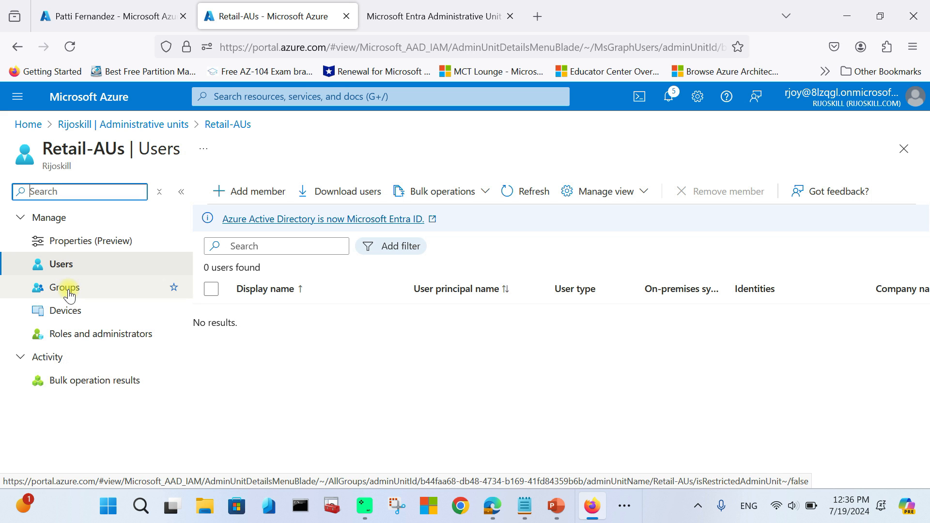
click(69, 289)
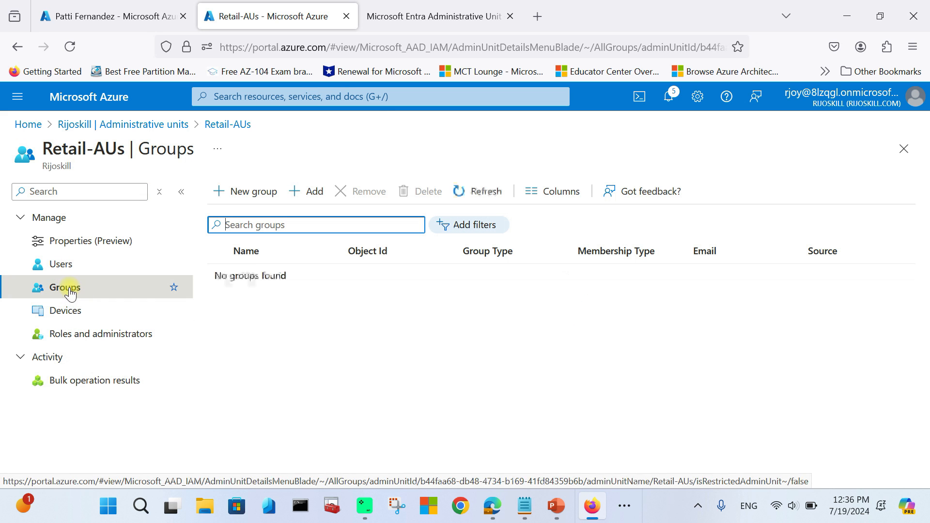
click(66, 318)
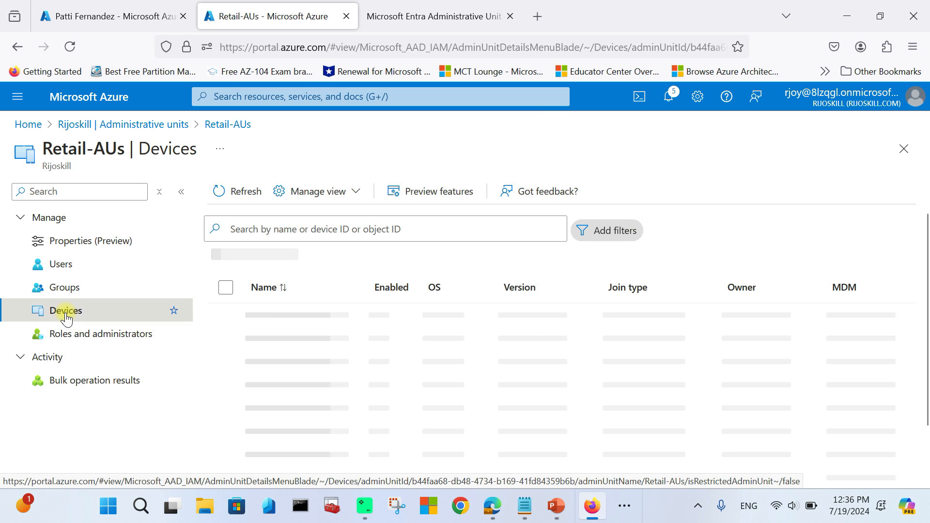
click(67, 266)
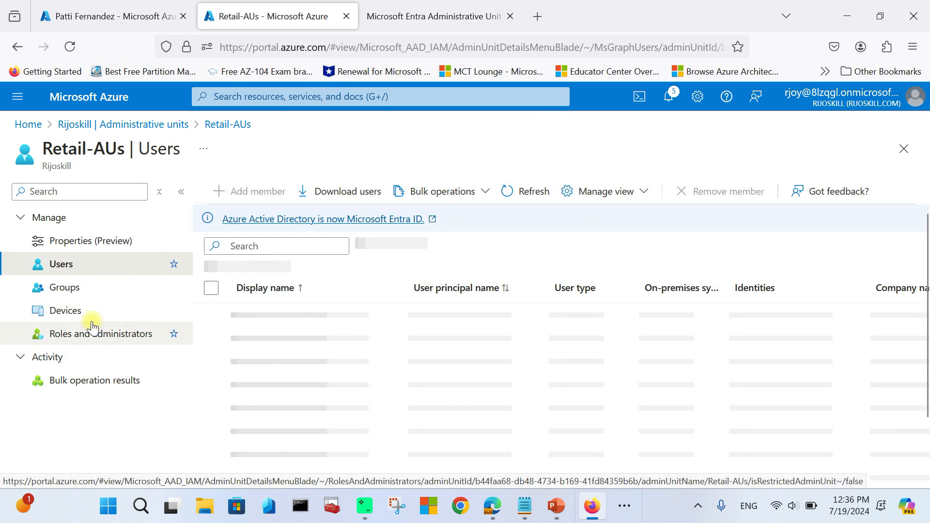
- Examine the scope of the active Helpdesk Administrator assignments among the Retail-AUs roles, and close the assignments page
click(76, 340)
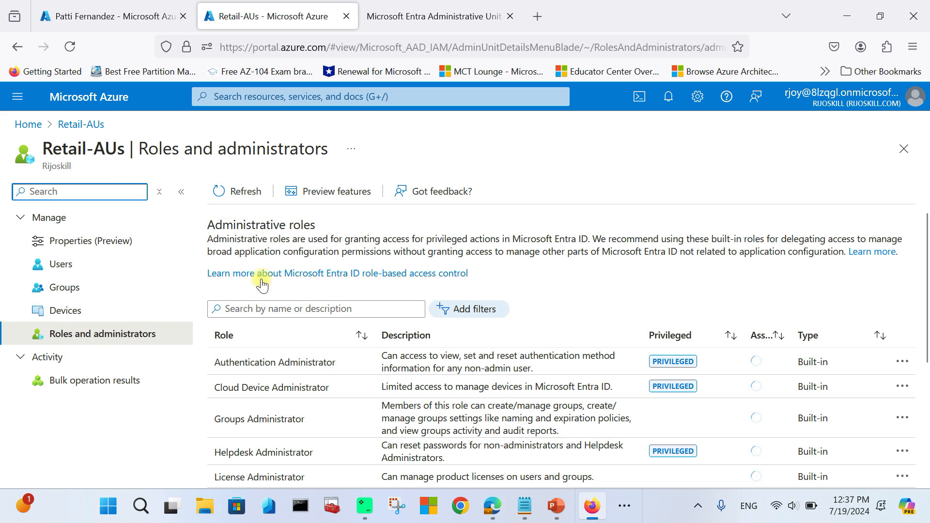
click(122, 345)
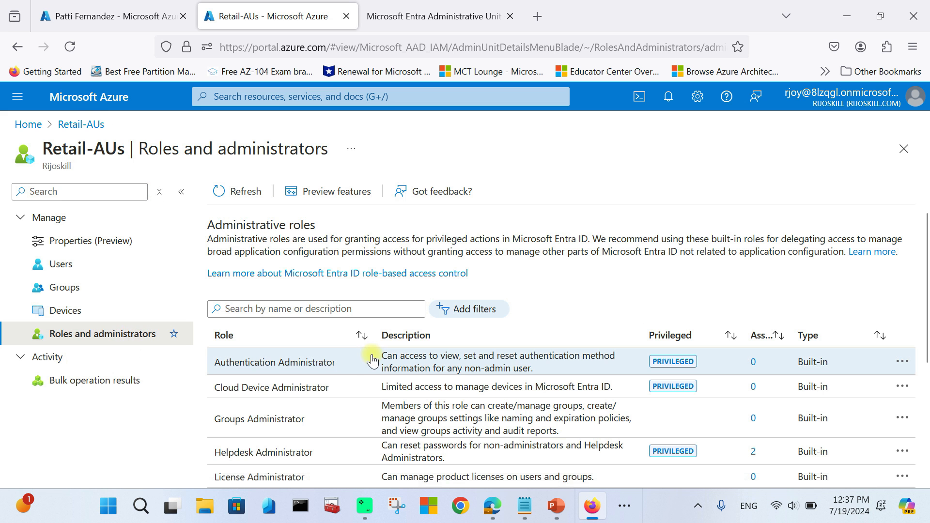
scroll(339, 376, down, 3)
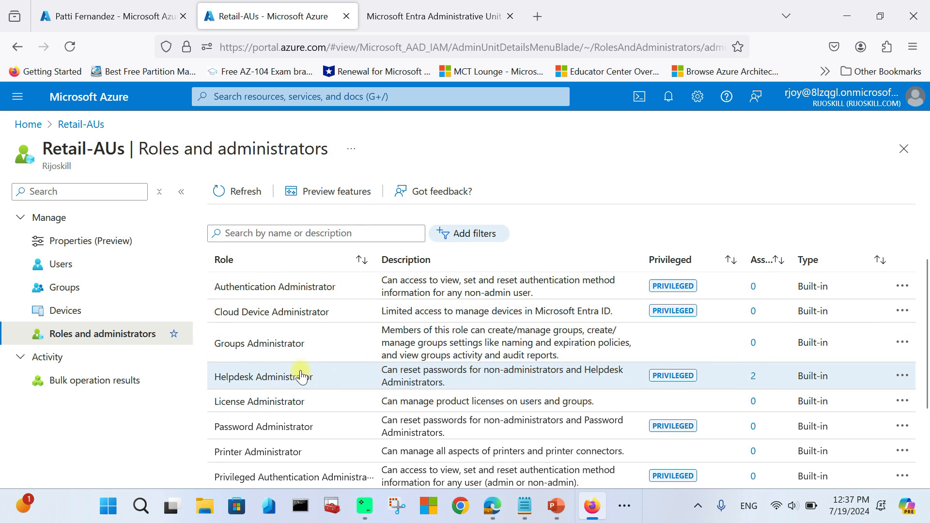
click(351, 376)
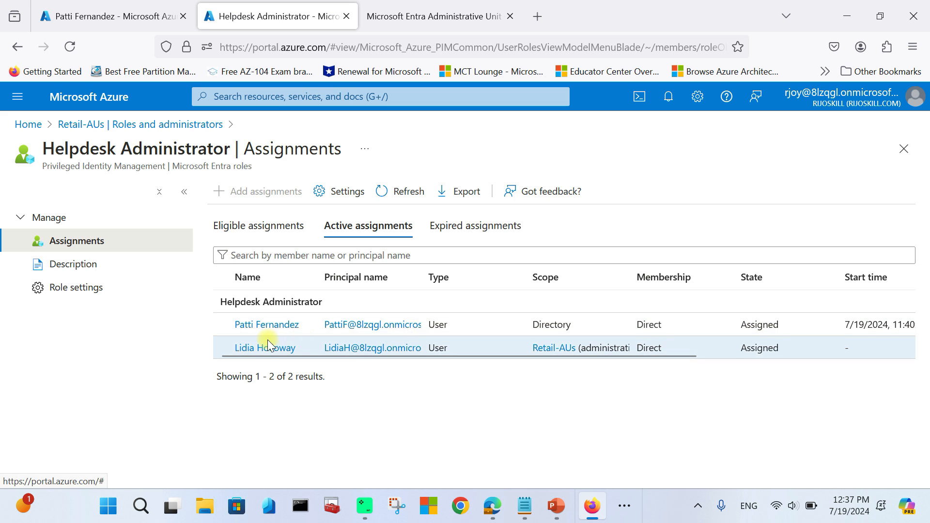
drag(386, 354, 412, 354)
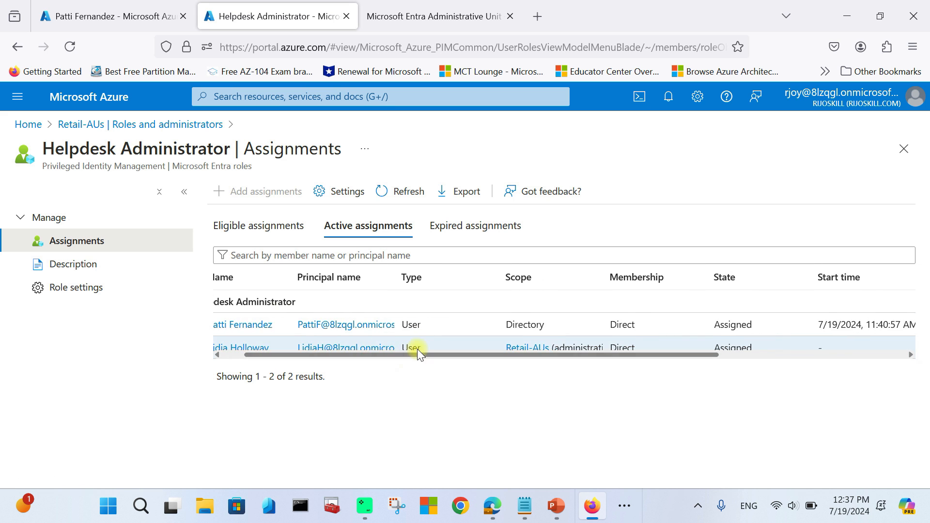
drag(603, 274, 710, 270)
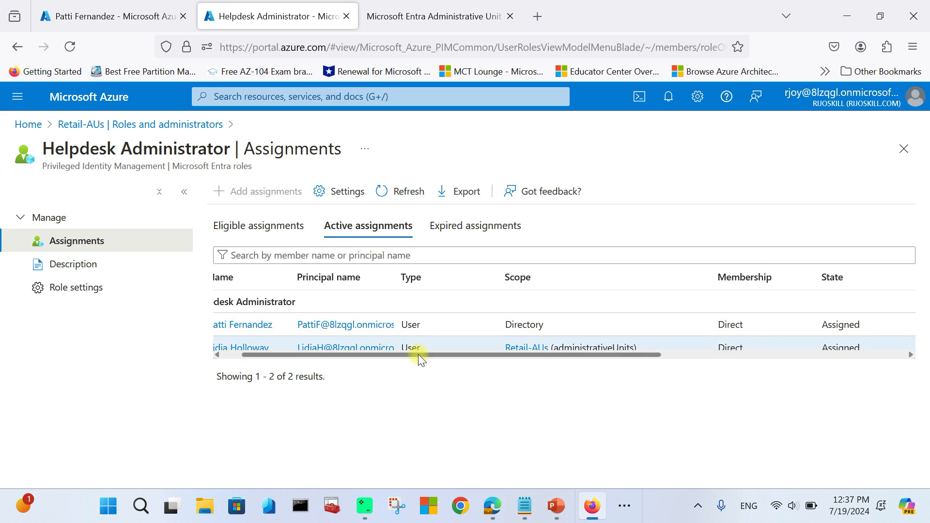
drag(418, 355, 396, 355)
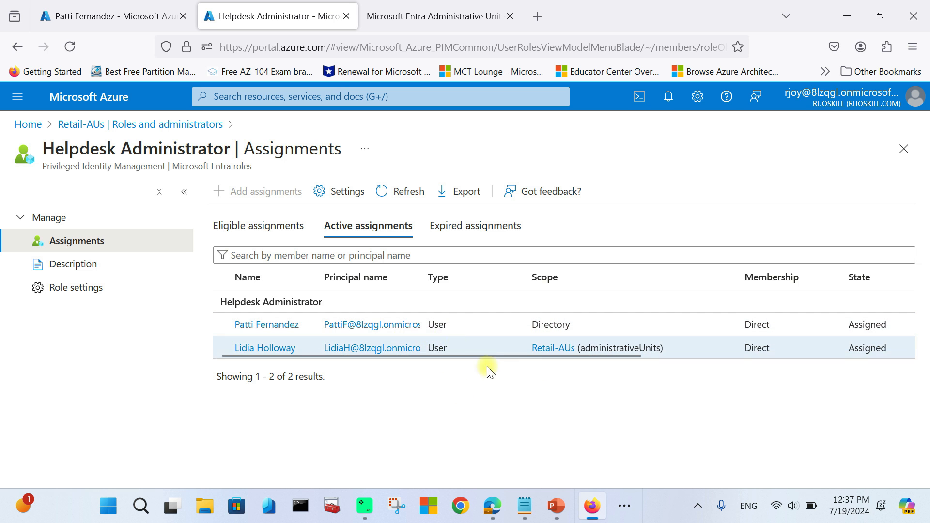
click(910, 156)
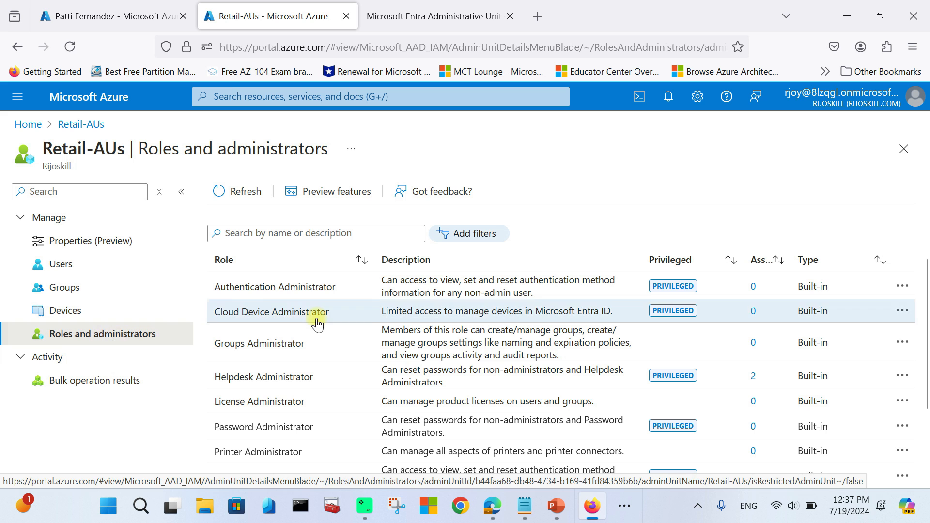
- Add the second and third listed users as members of Retail-AUs and refresh the user list
click(71, 273)
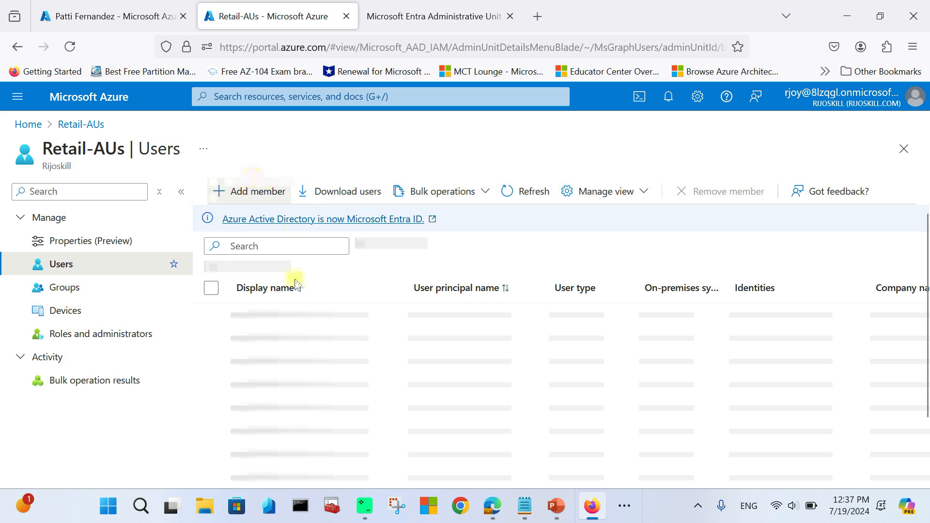
click(244, 195)
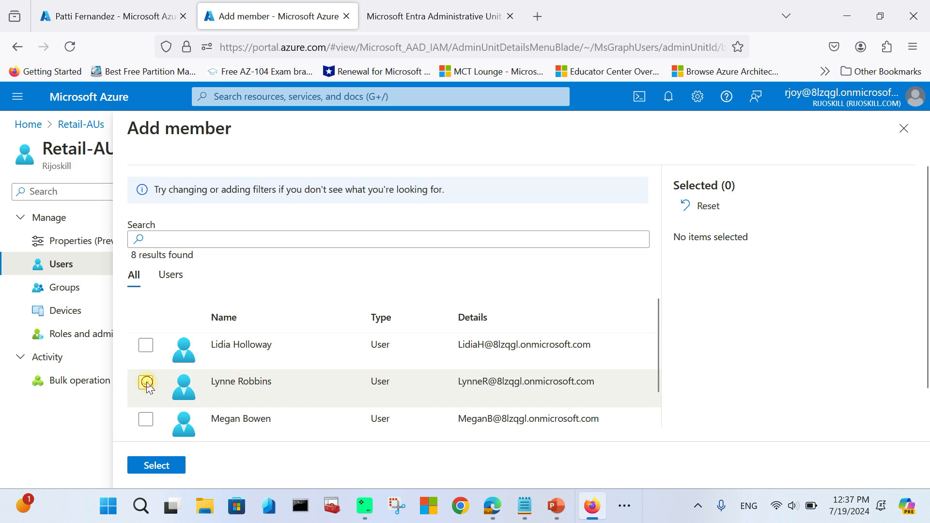
click(145, 382)
click(146, 419)
click(155, 465)
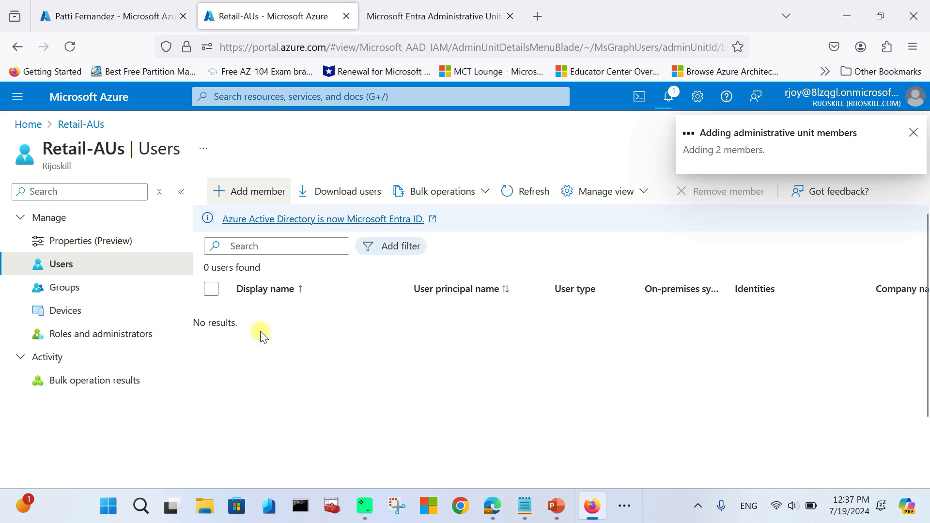
click(913, 132)
click(524, 190)
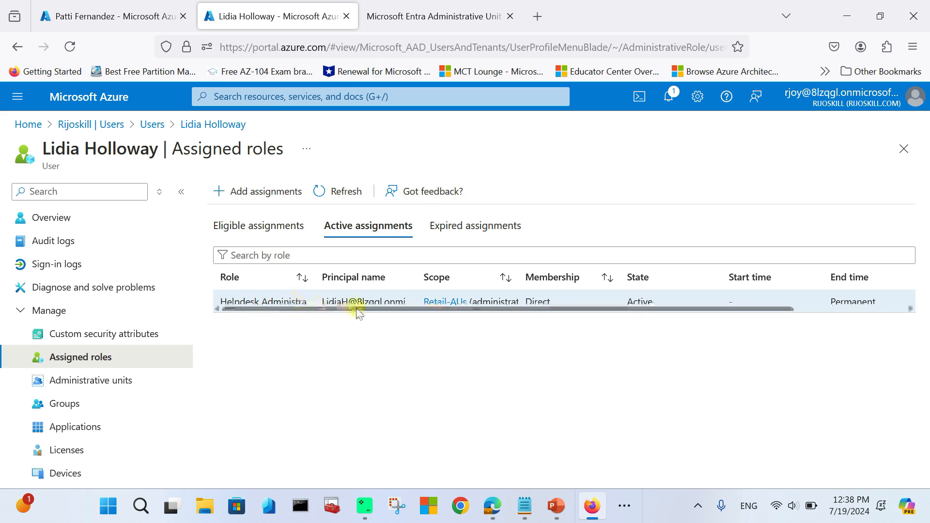
- Examine the principal name and scope of the helpdesk user's active role assignment
mouse_move(346, 310)
mouse_down()
mouse_move(491, 315)
mouse_move(356, 315)
mouse_up()
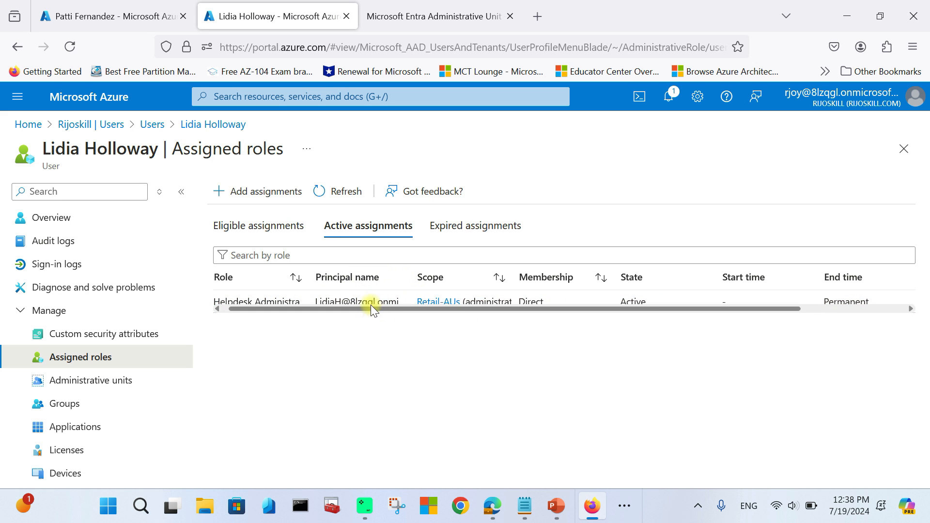
drag(342, 303, 403, 304)
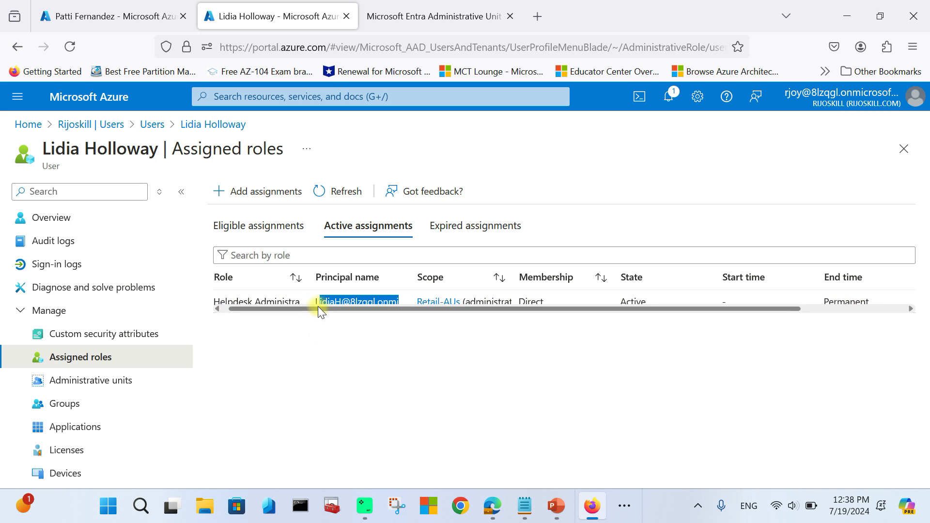
drag(315, 301, 391, 301)
click(375, 346)
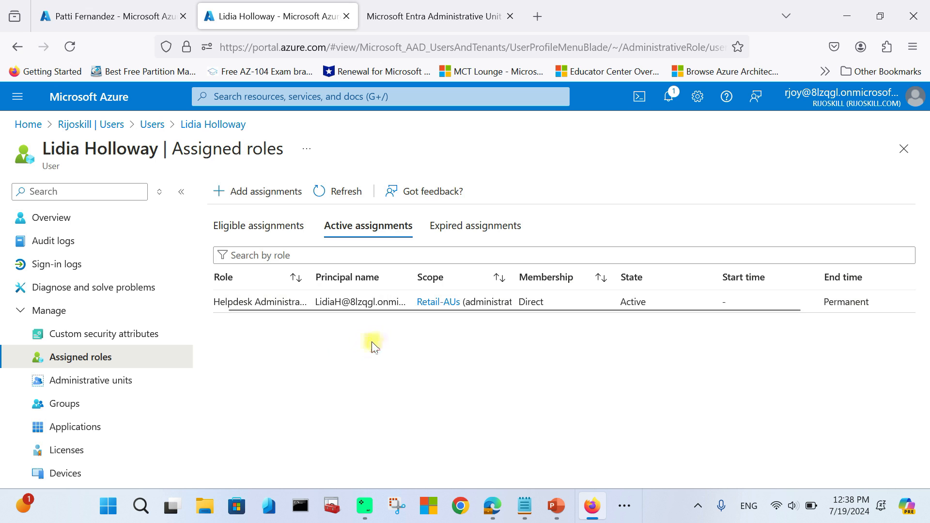
- Switch to the private browser window signed in as the helpdesk user and open the Microsoft Entra ID user list
click(615, 513)
click(600, 465)
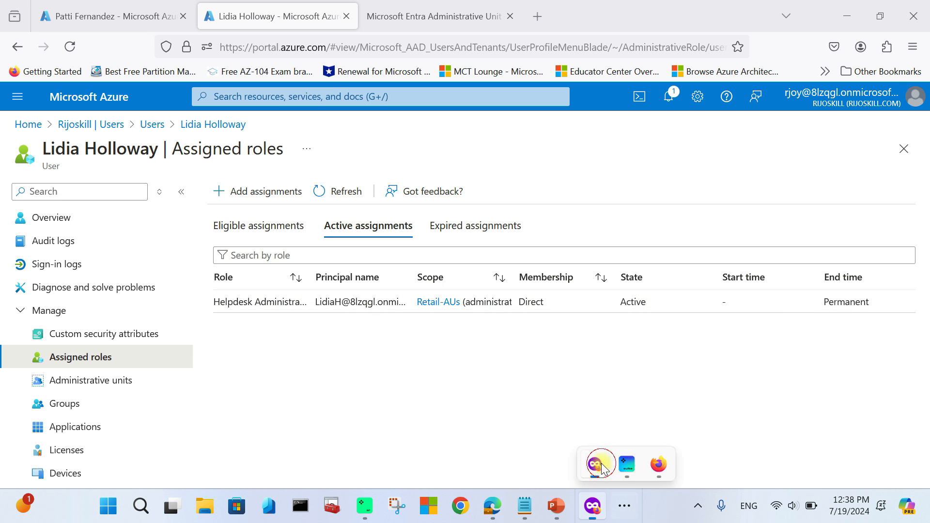
click(121, 98)
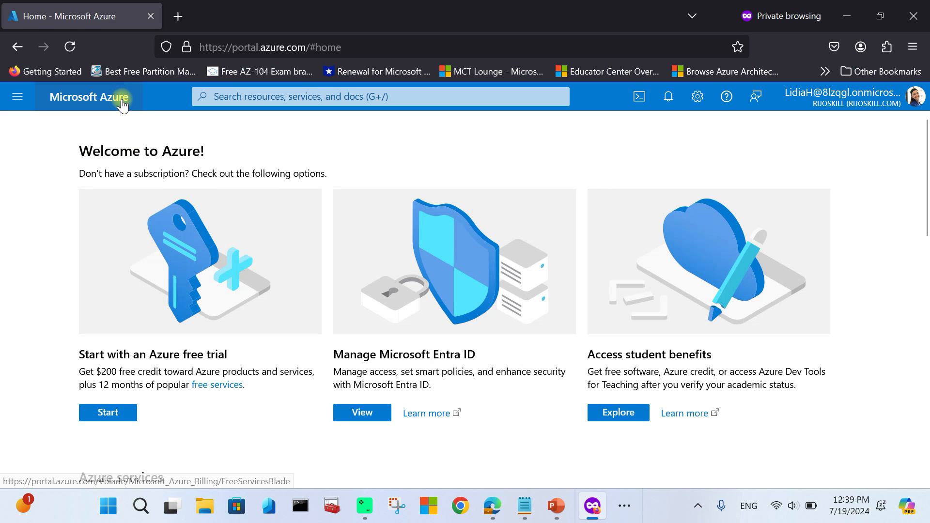
click(379, 412)
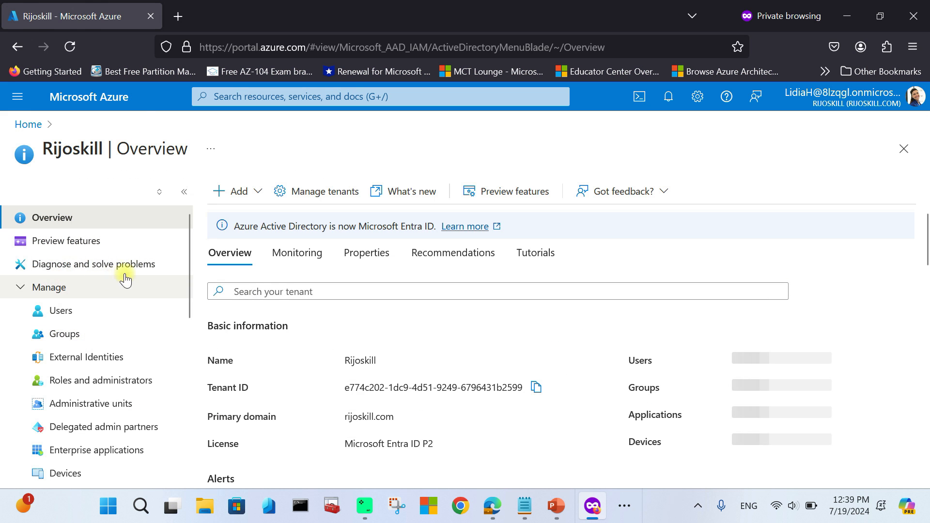
click(61, 312)
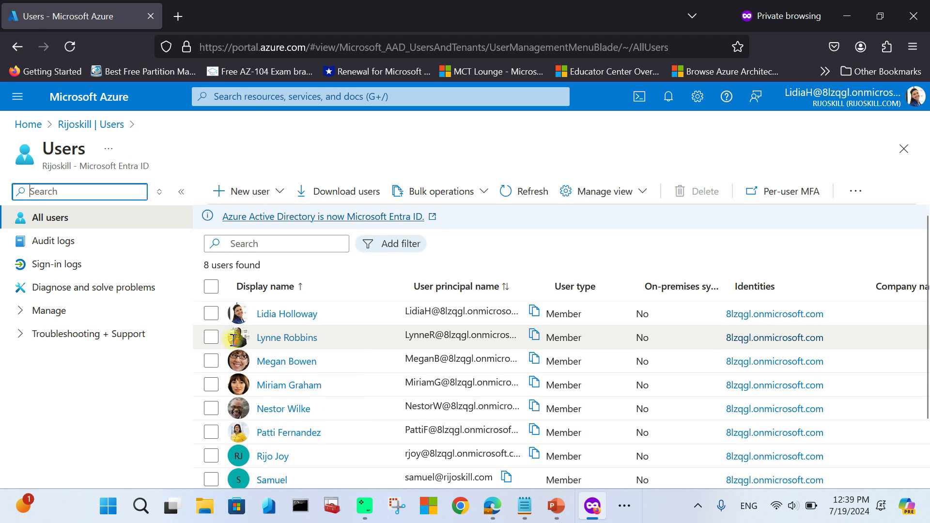
scroll(233, 339, down, 2)
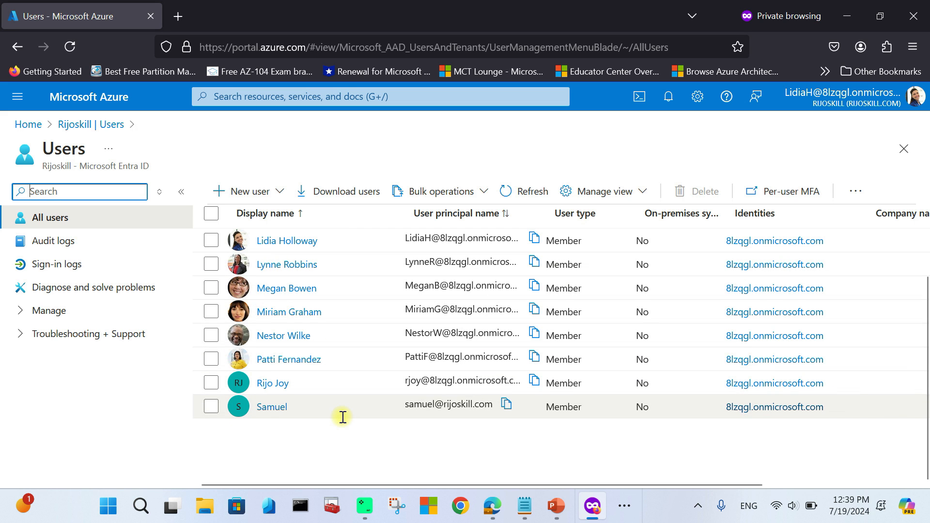
- Examine the password reset option for the second listed user, and close it without resetting
click(291, 264)
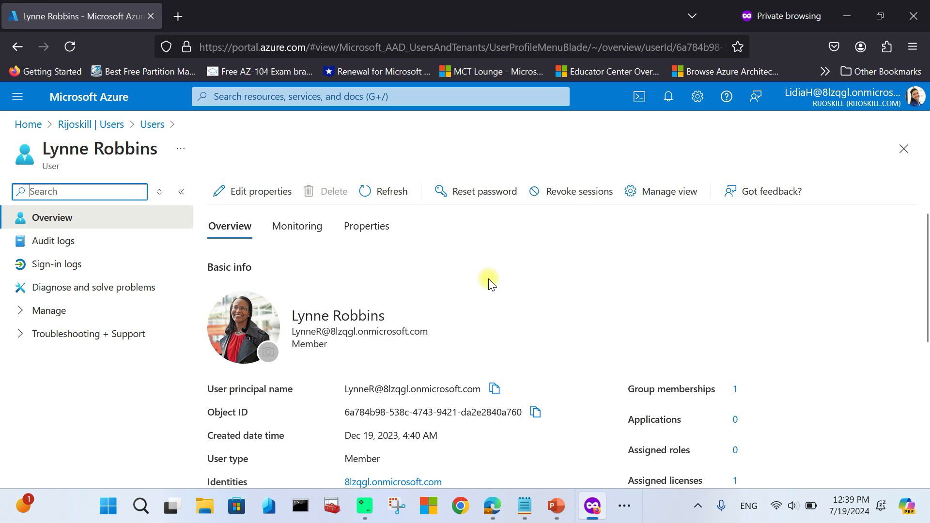
click(484, 209)
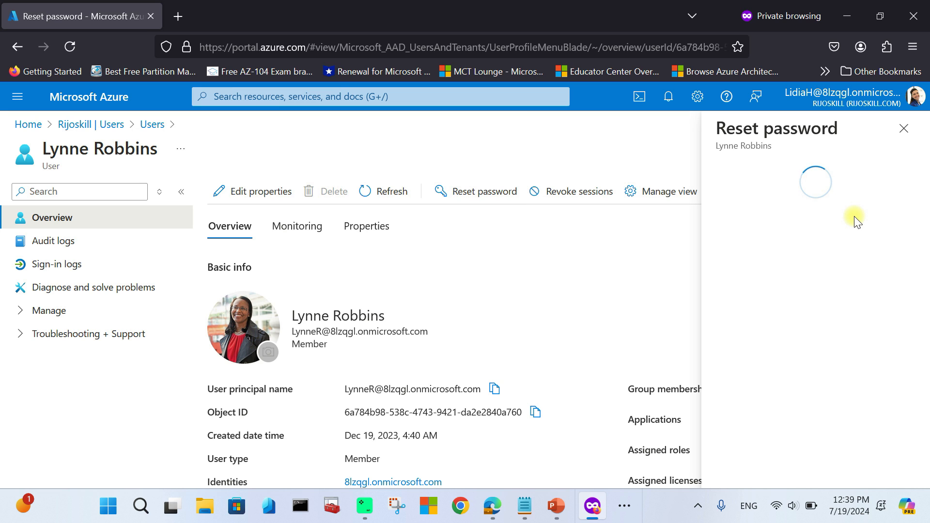
drag(723, 133, 855, 136)
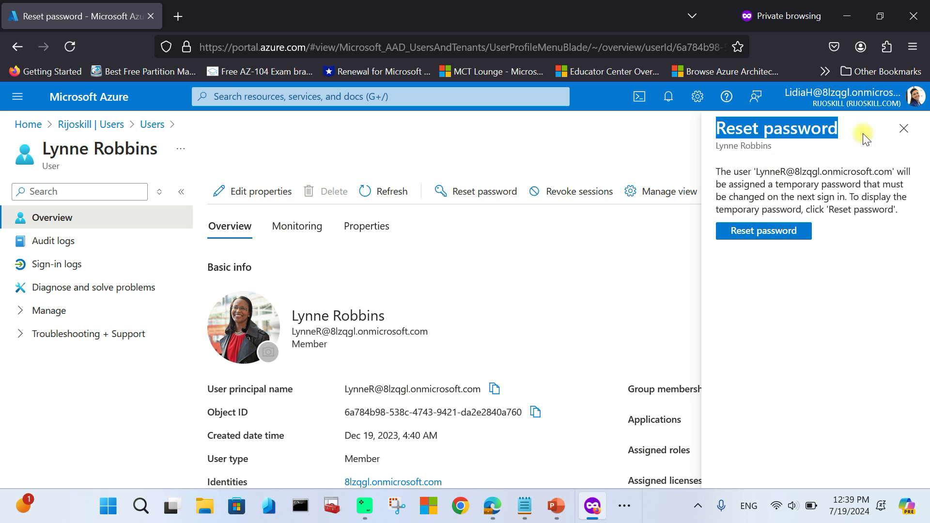
click(902, 137)
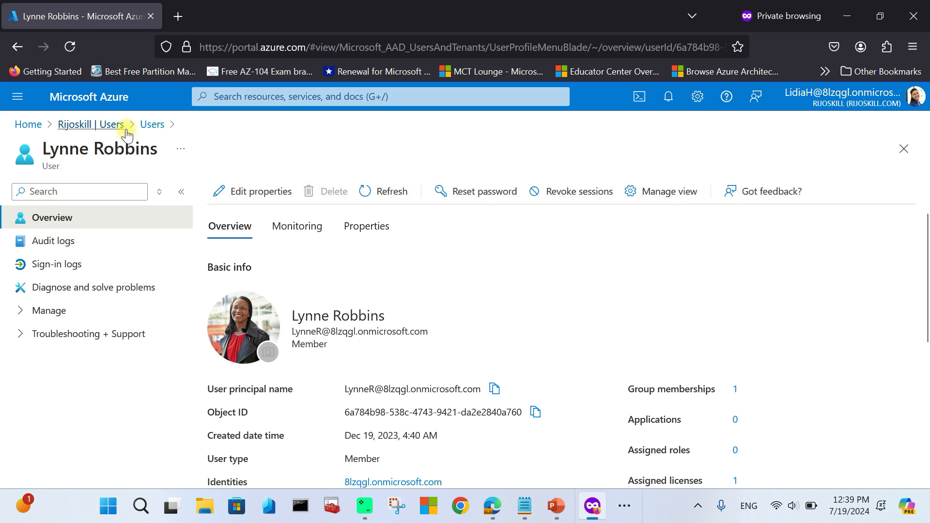
- Reset the password of the third listed user to a temporary one and return to the user list
click(152, 124)
click(276, 364)
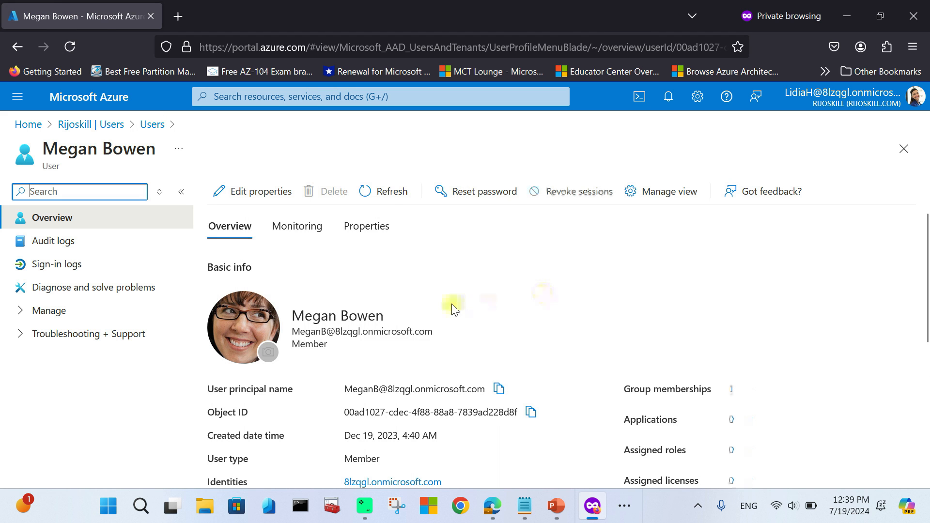
click(478, 192)
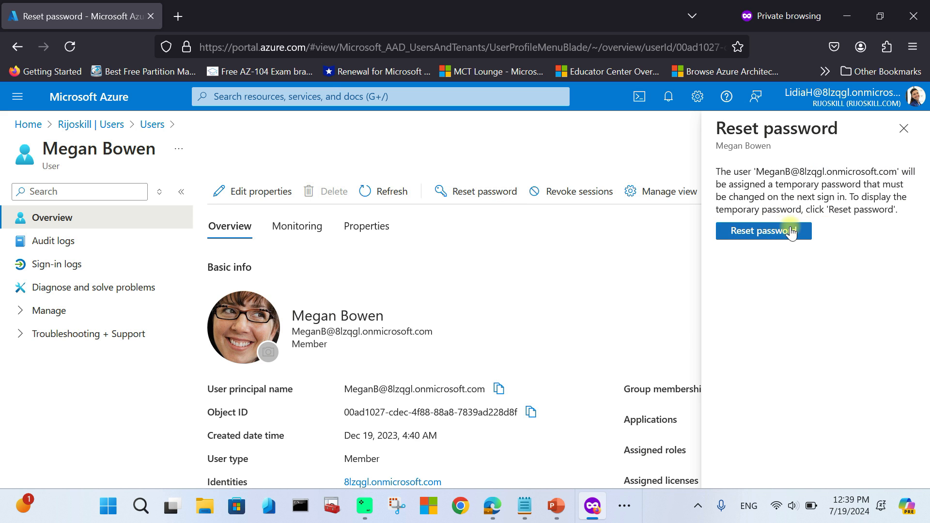
click(780, 234)
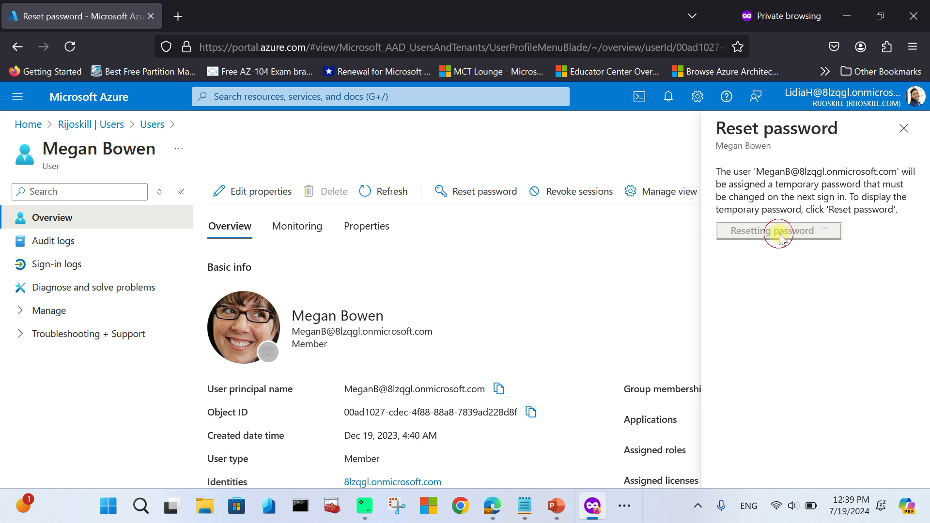
click(903, 128)
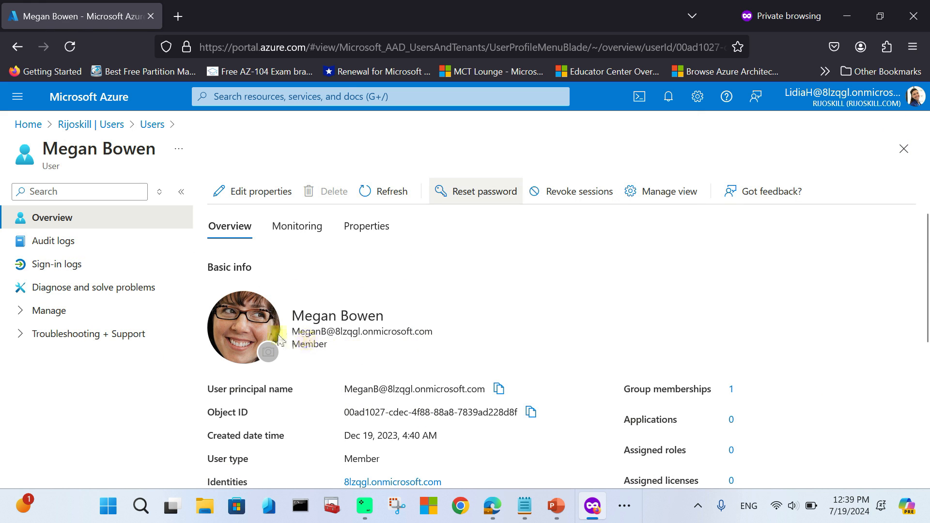
click(151, 124)
click(210, 363)
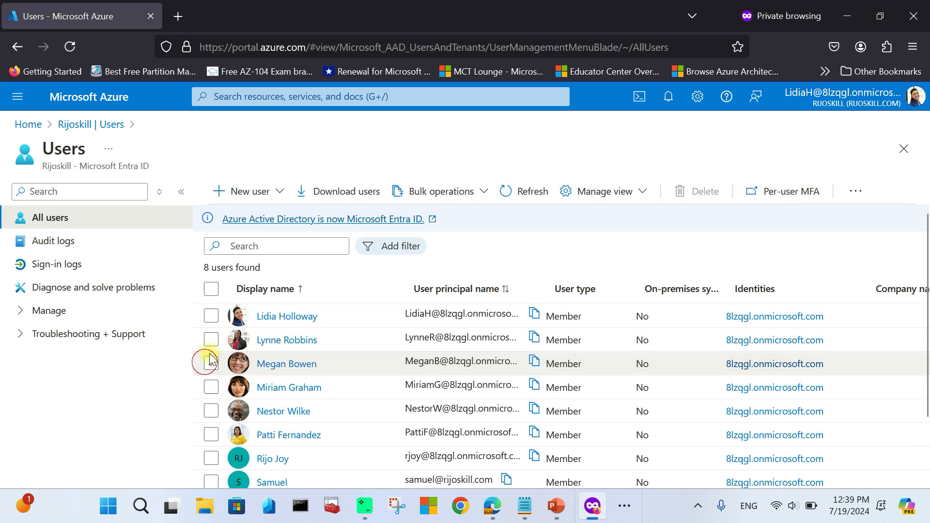
click(211, 339)
click(211, 363)
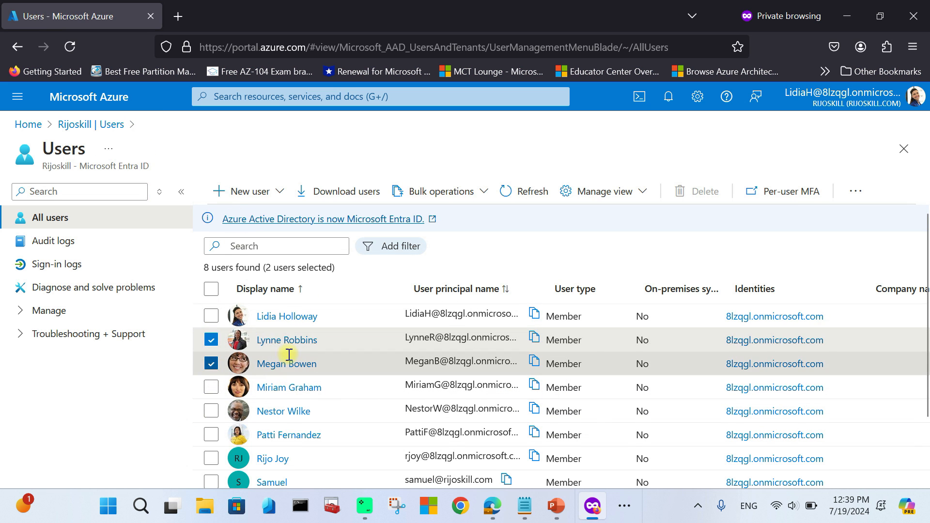
scroll(287, 355, down, 2)
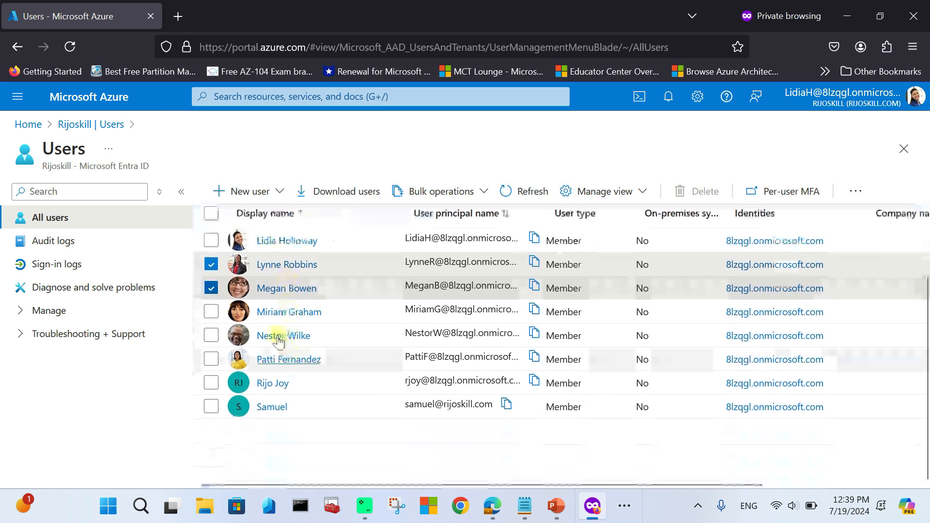
click(211, 289)
click(210, 264)
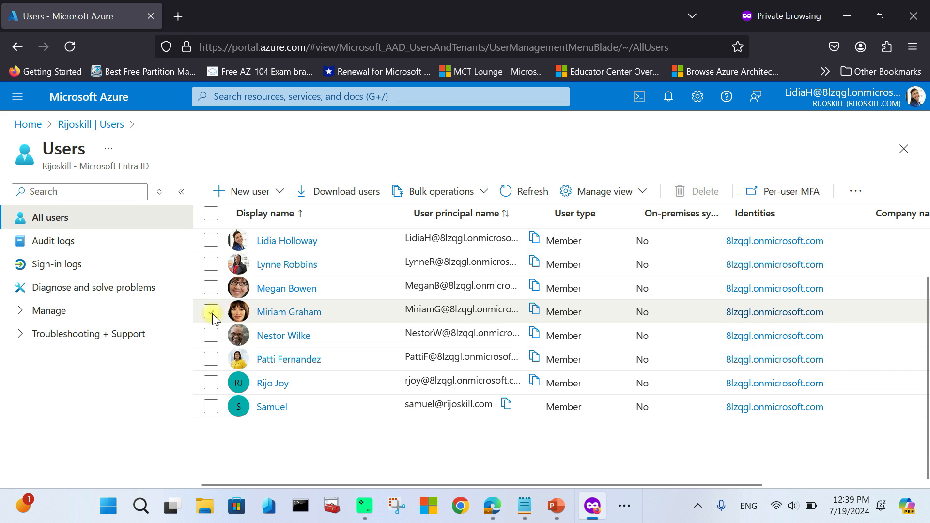
- Try to reset the password of the fourth listed user, who is outside Retail-AUs, and return to the user list
click(271, 312)
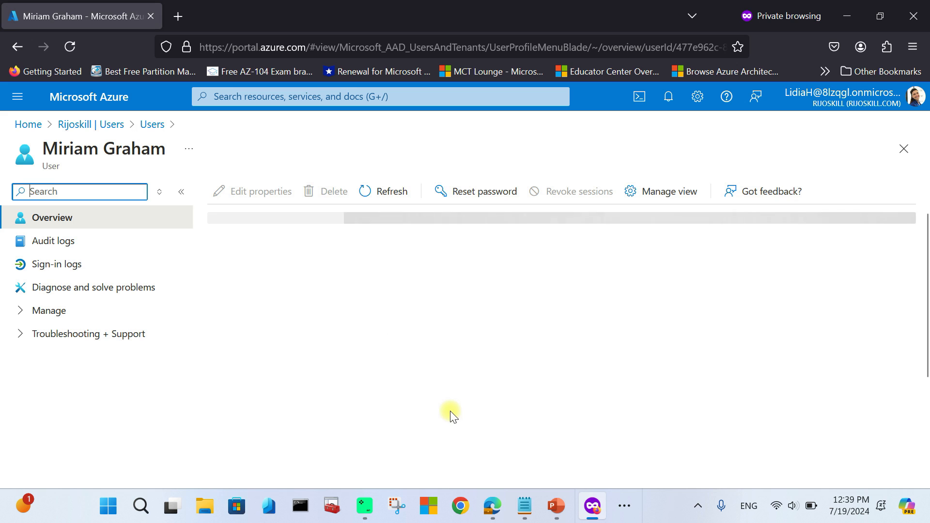
click(484, 191)
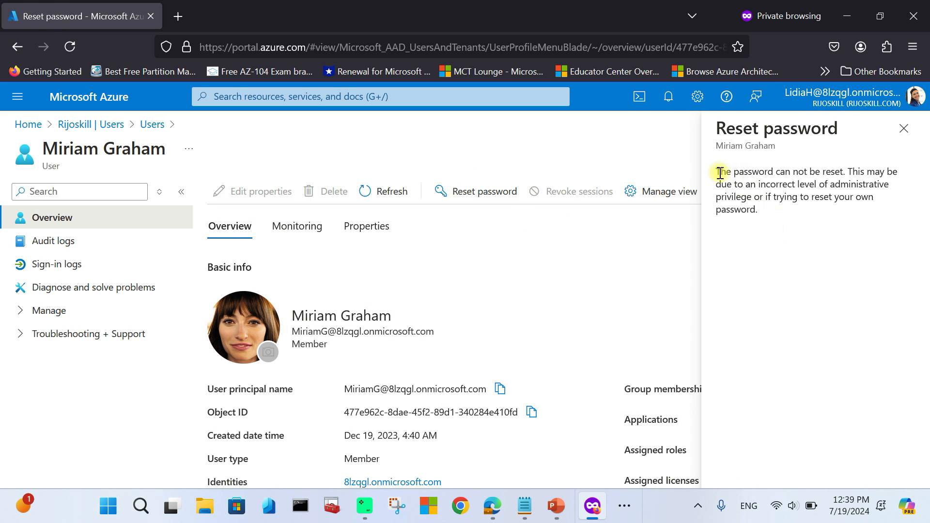
drag(746, 172, 826, 173)
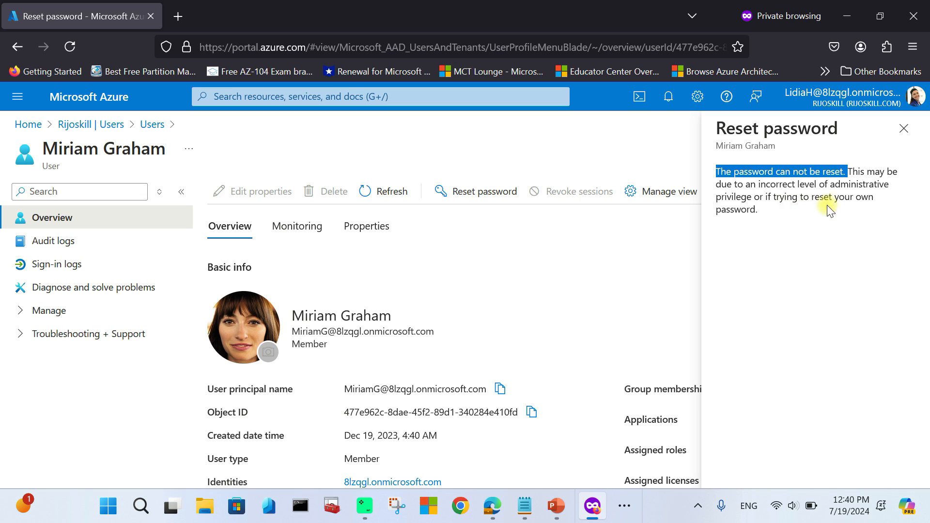
click(744, 232)
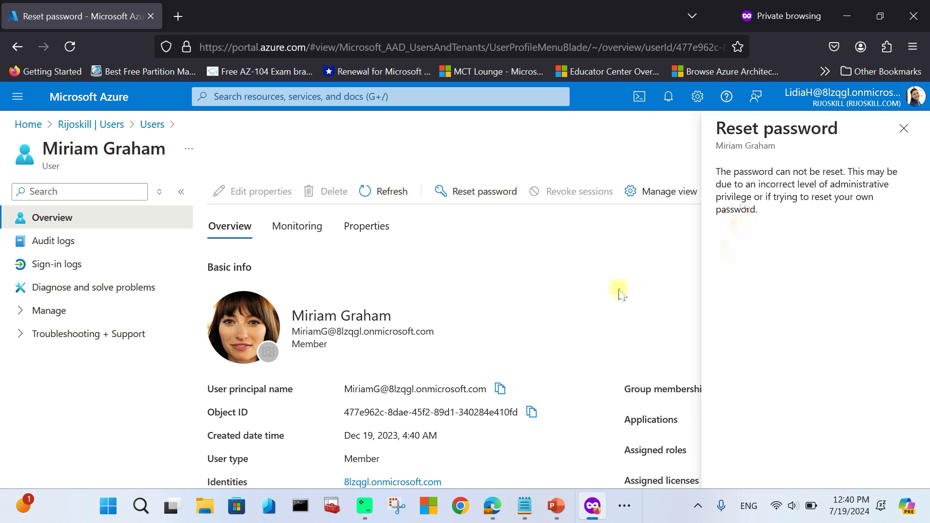
click(903, 128)
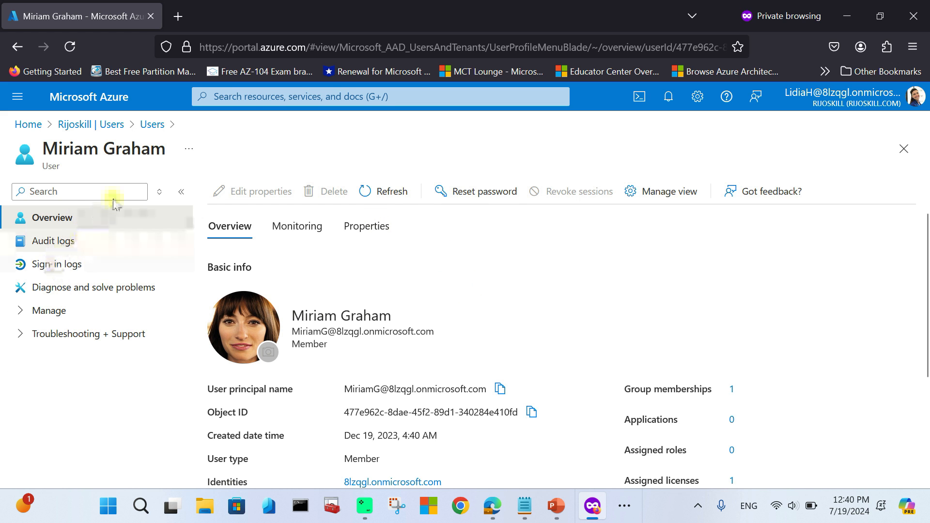
click(151, 125)
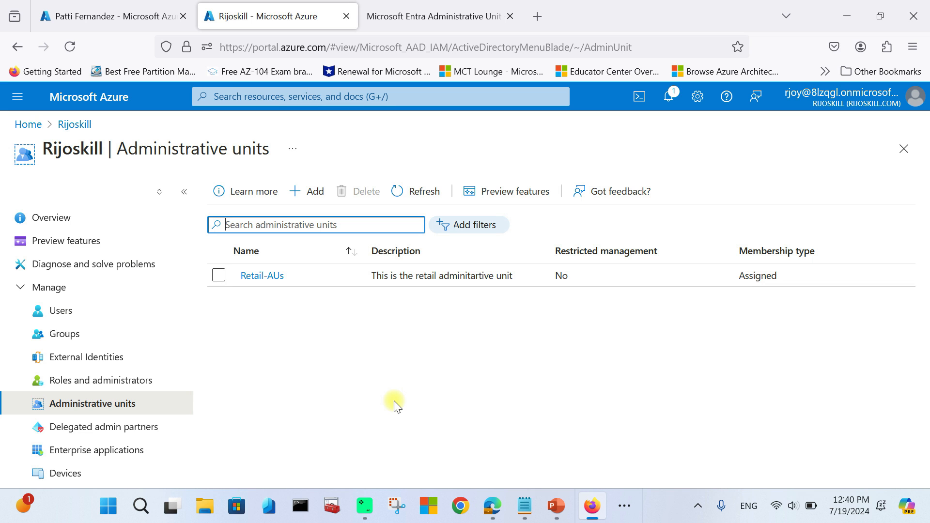
- Open the Retail-AUs administrative unit and show its groups
click(350, 332)
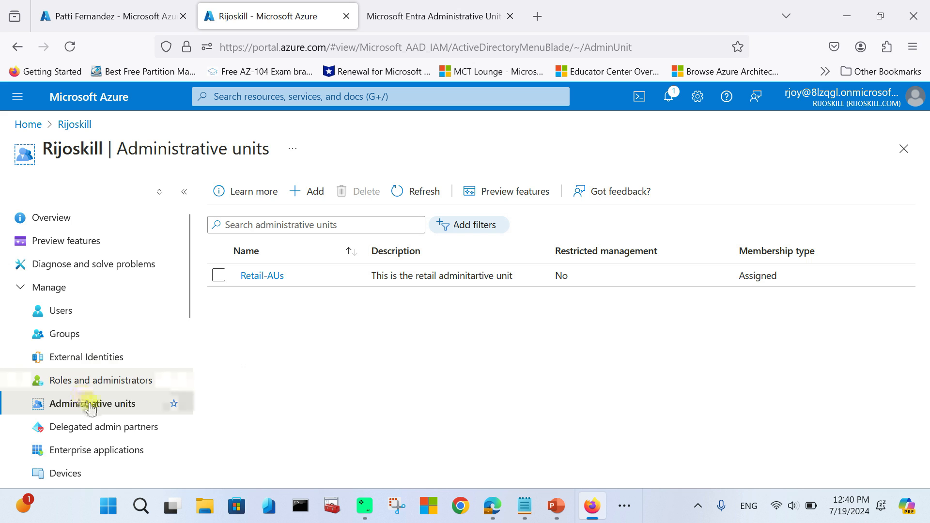
click(253, 278)
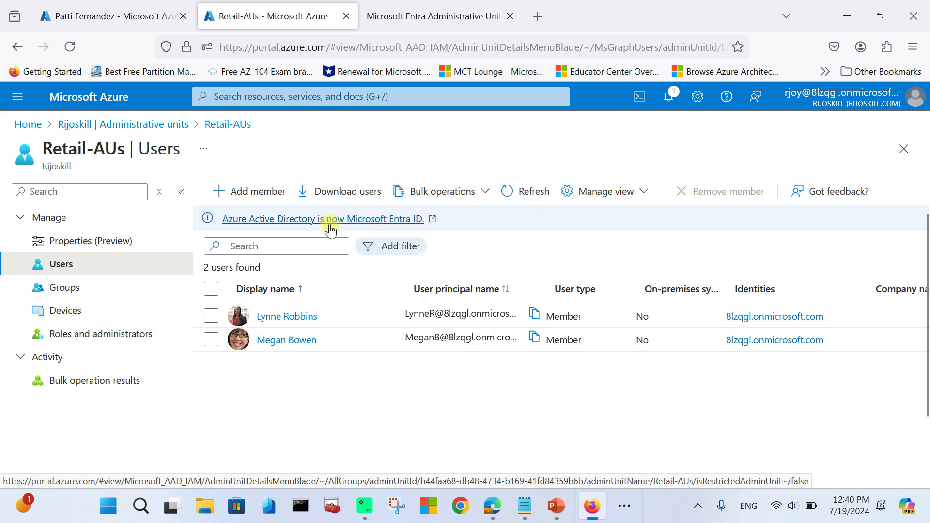
click(95, 287)
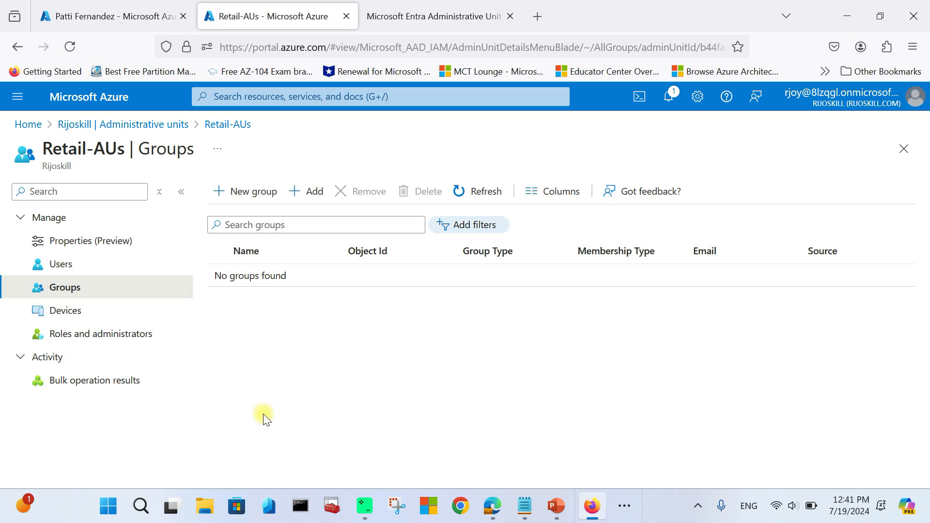
- Start a new Security group in Retail-AUs and name it Retail
click(254, 191)
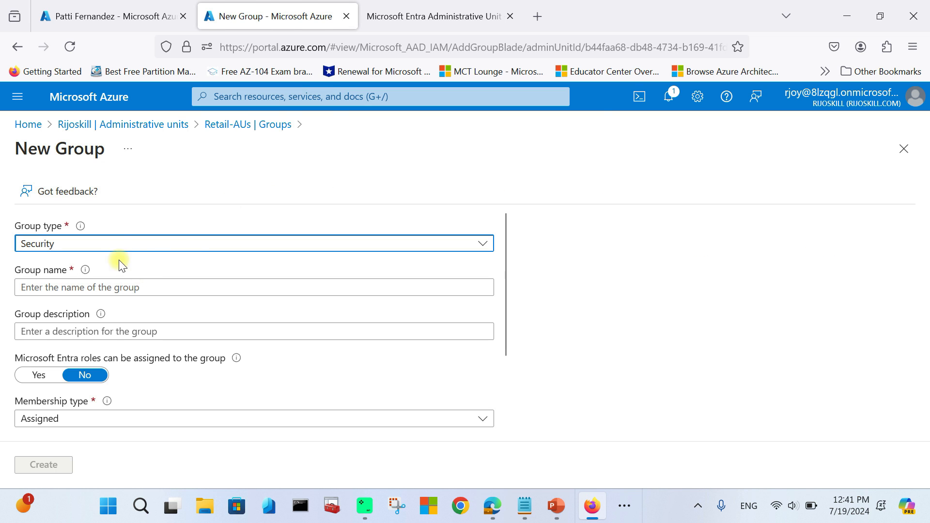
click(118, 245)
click(118, 245)
click(118, 246)
click(119, 245)
click(59, 291)
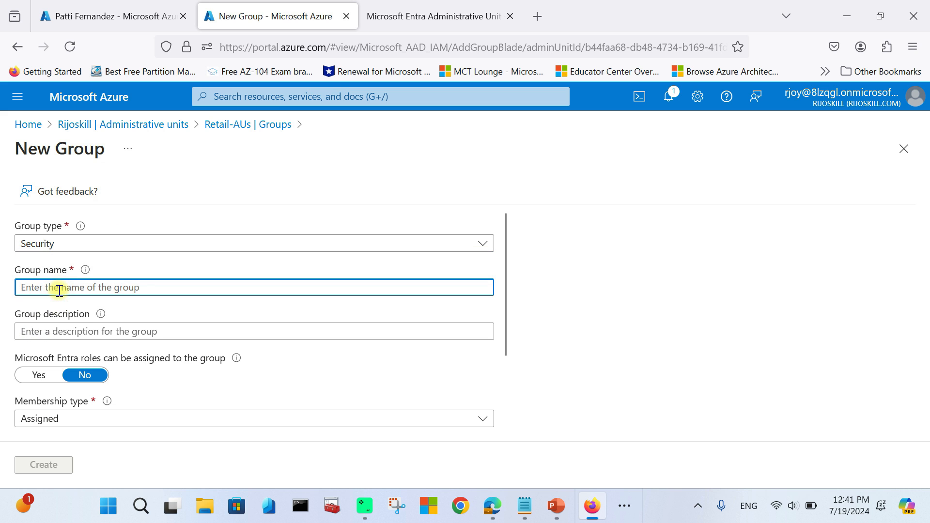
text(Re)
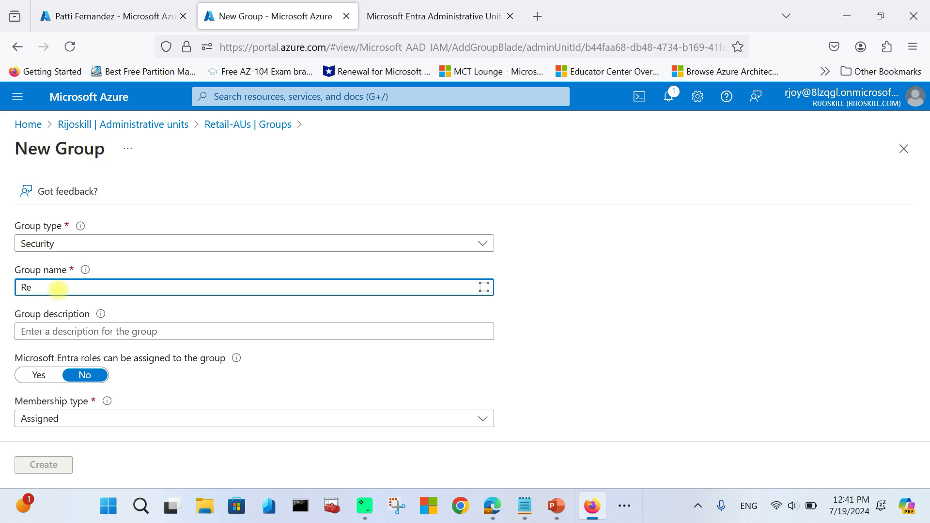
text(aail)
click(72, 336)
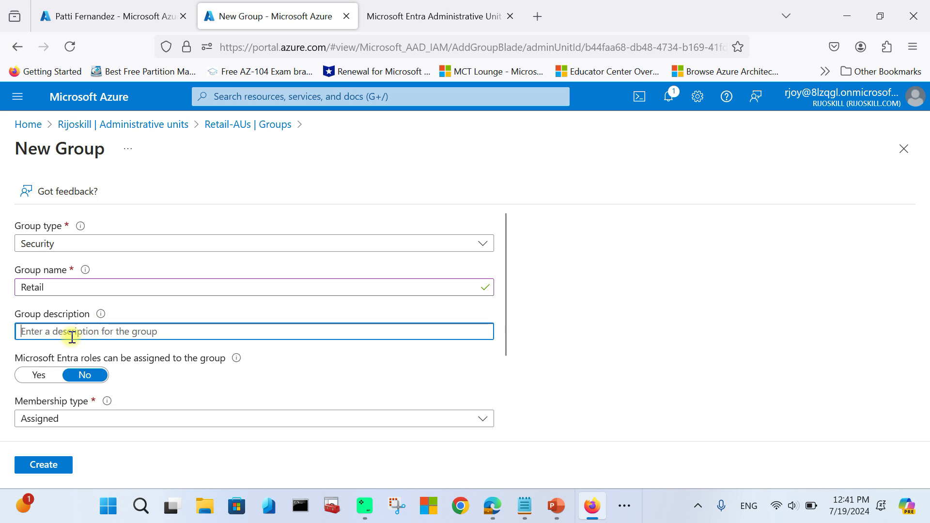
- Add the fourth and fifth users of the directory's user list as members of the new Retail group
scroll(71, 337, down, 3)
scroll(29, 367, down, 1)
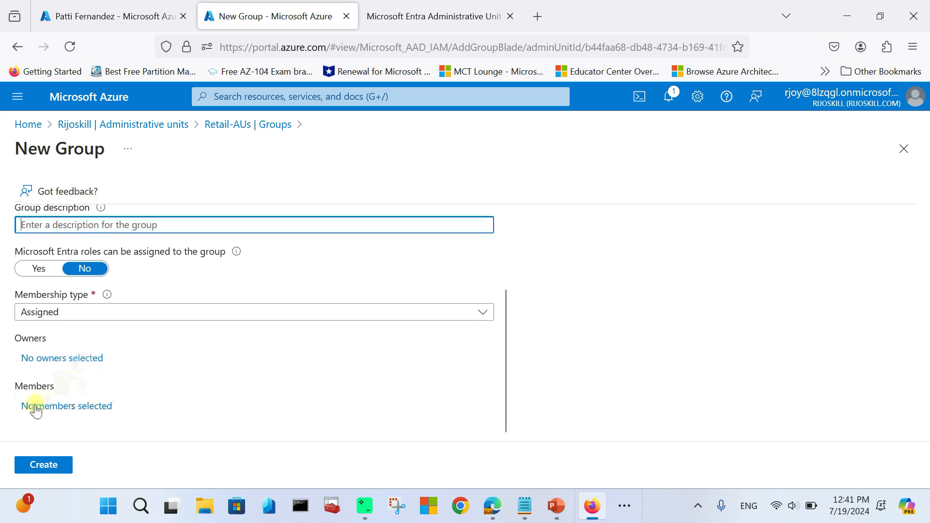
click(36, 408)
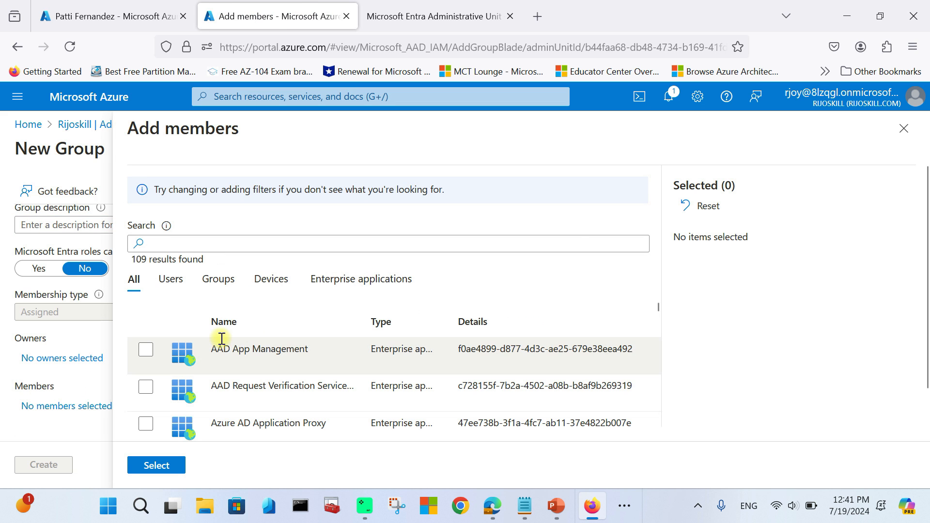
click(171, 279)
scroll(232, 339, down, 2)
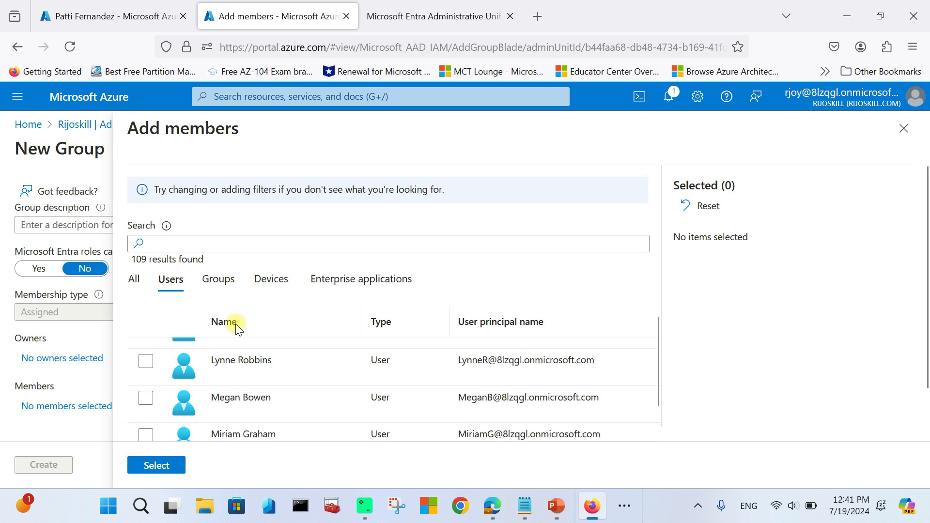
scroll(178, 429, down, 2)
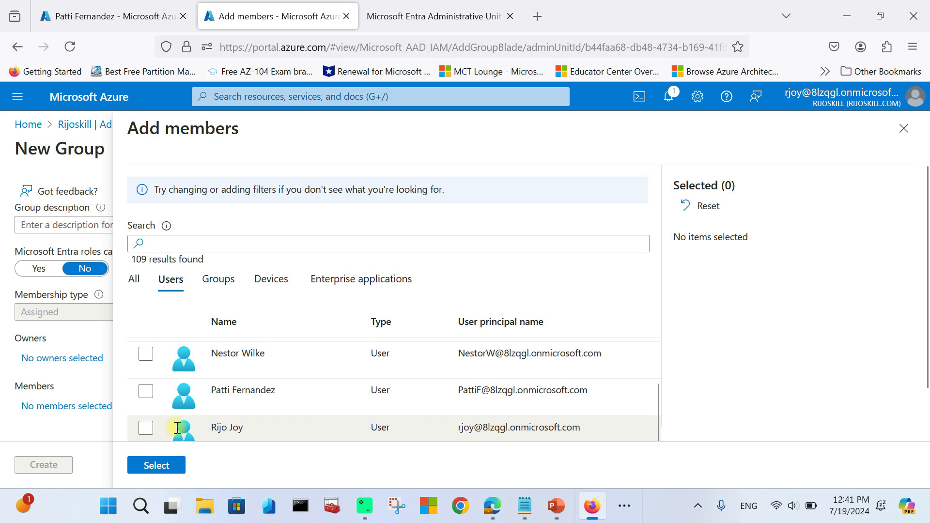
scroll(165, 378, up, 2)
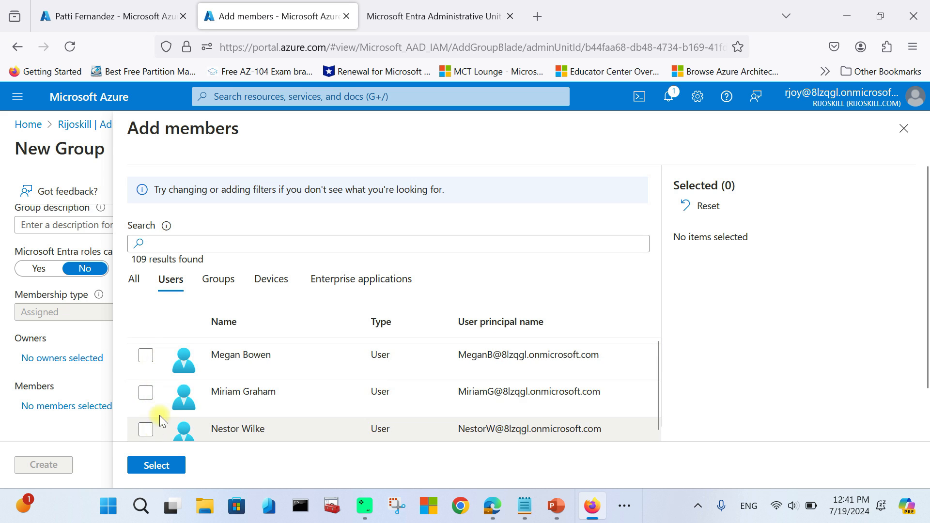
click(145, 429)
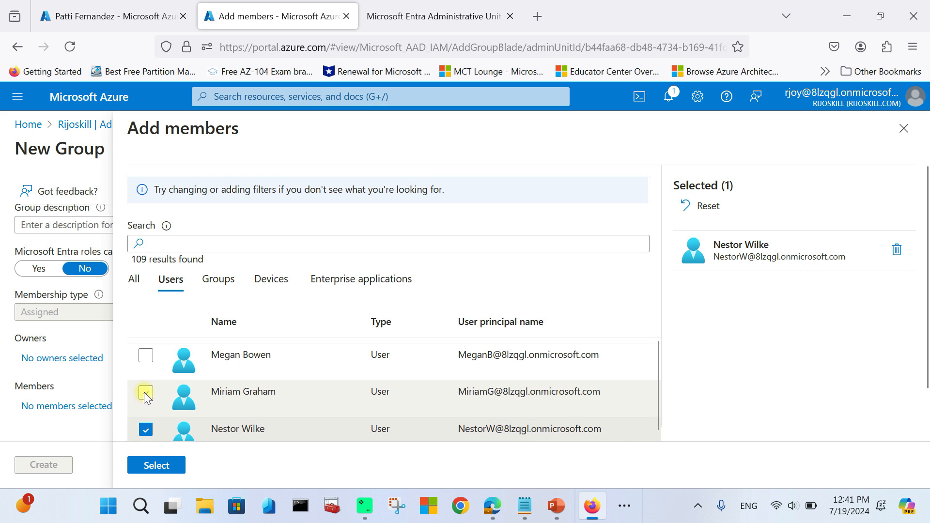
scroll(177, 402, up, 2)
scroll(162, 421, down, 2)
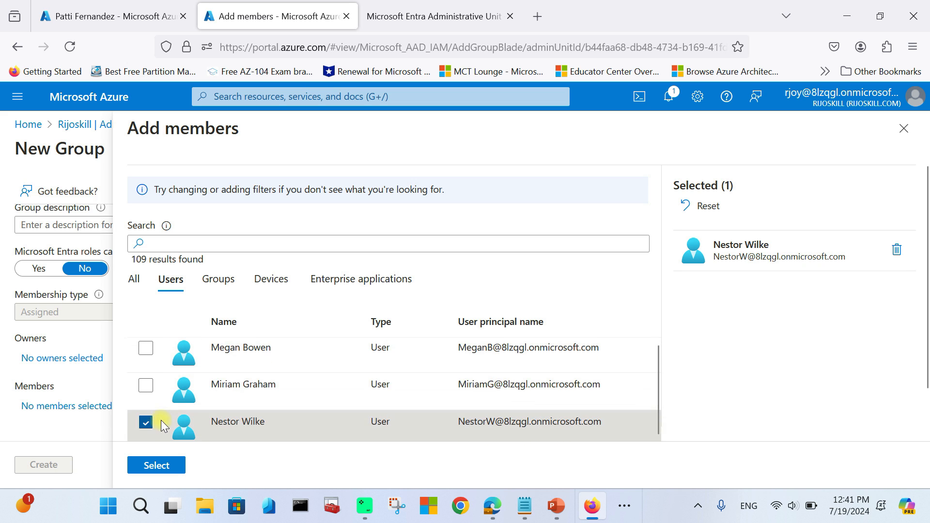
click(147, 385)
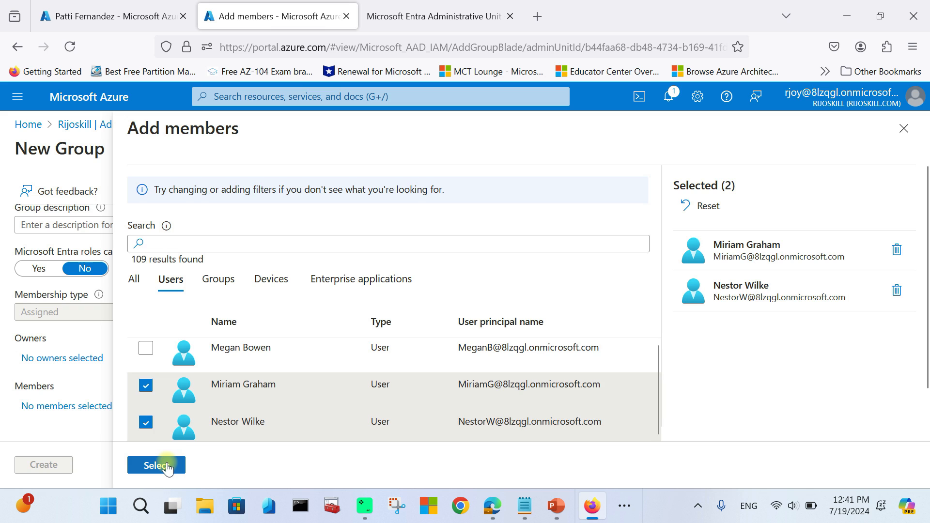
click(162, 464)
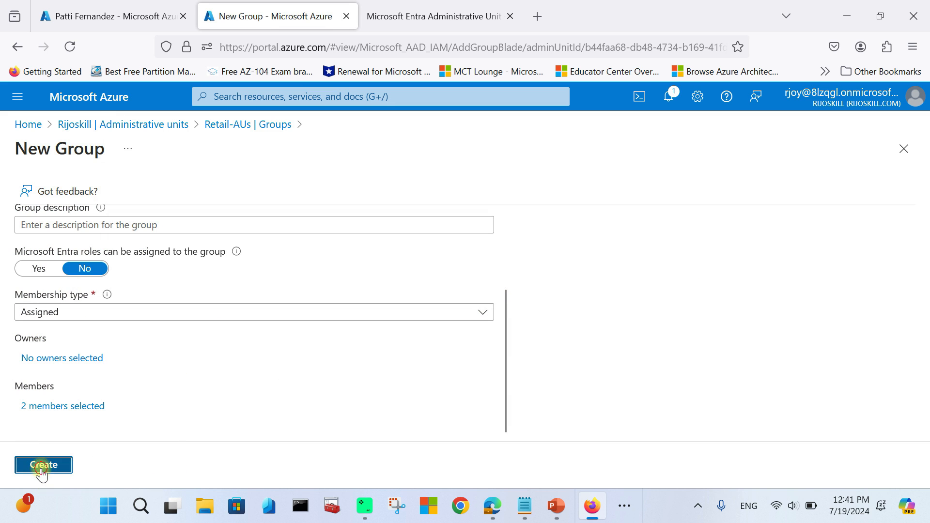
- Create the Retail group in Retail-AUs and open its member list
click(41, 466)
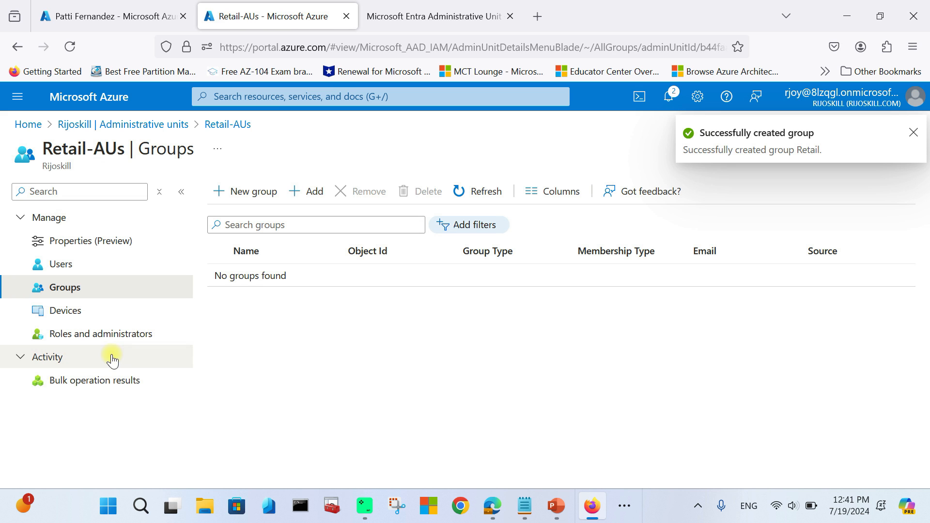
click(917, 131)
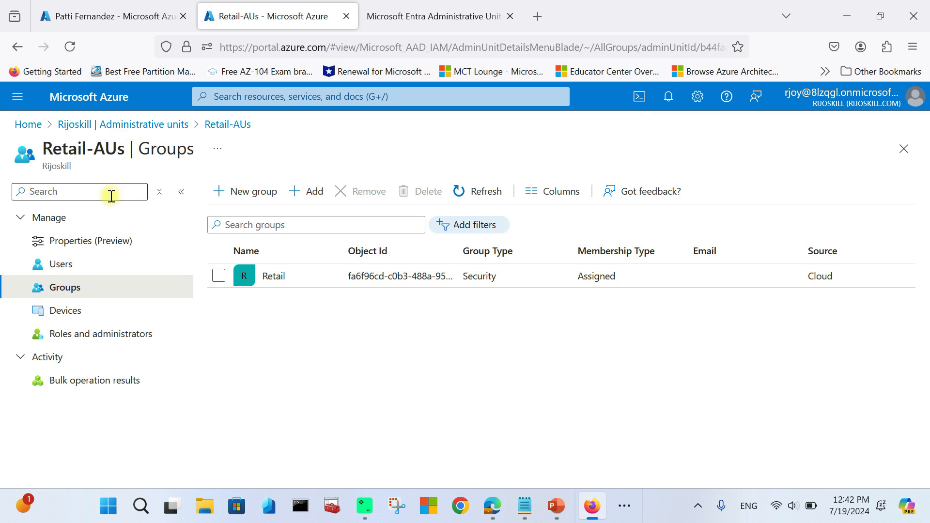
click(273, 277)
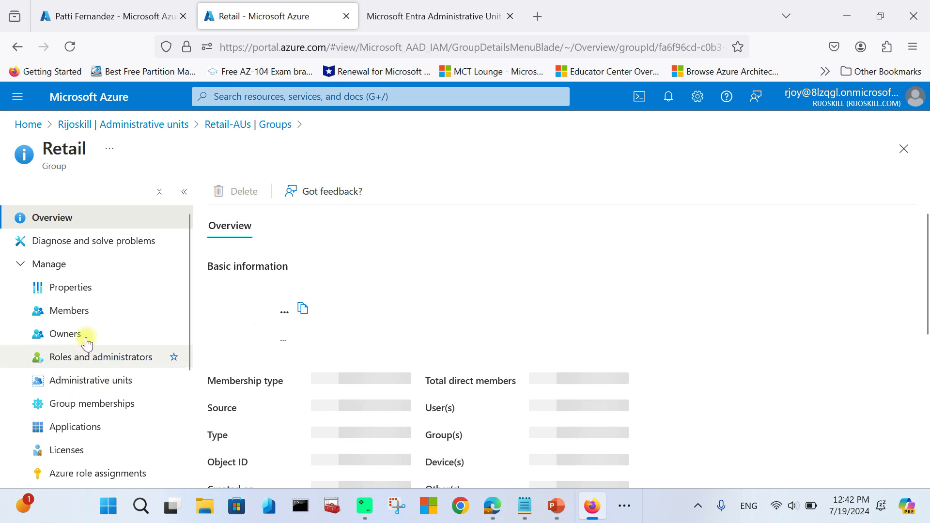
click(78, 312)
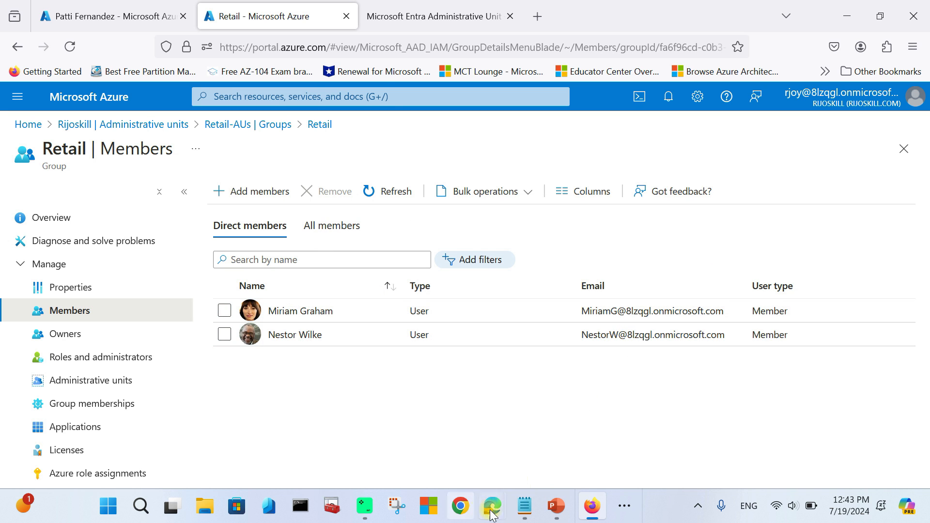
- In the delegated administrator's private browsing window, try to reset the fifth listed user's password and return to the user list
click(624, 506)
click(588, 468)
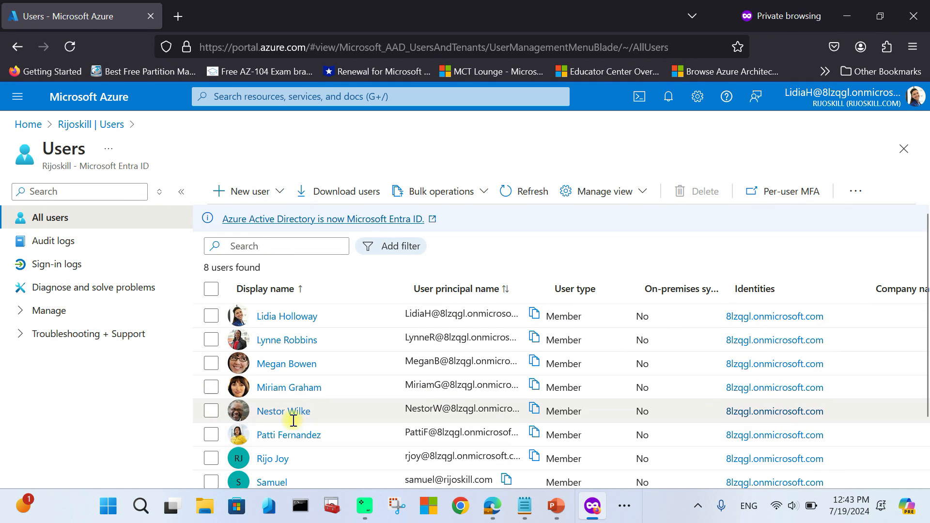
click(286, 412)
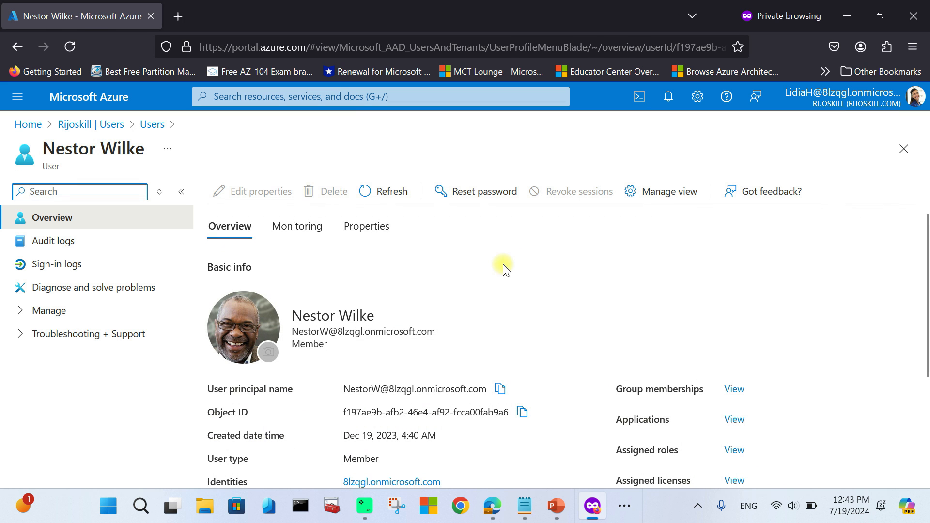
click(482, 193)
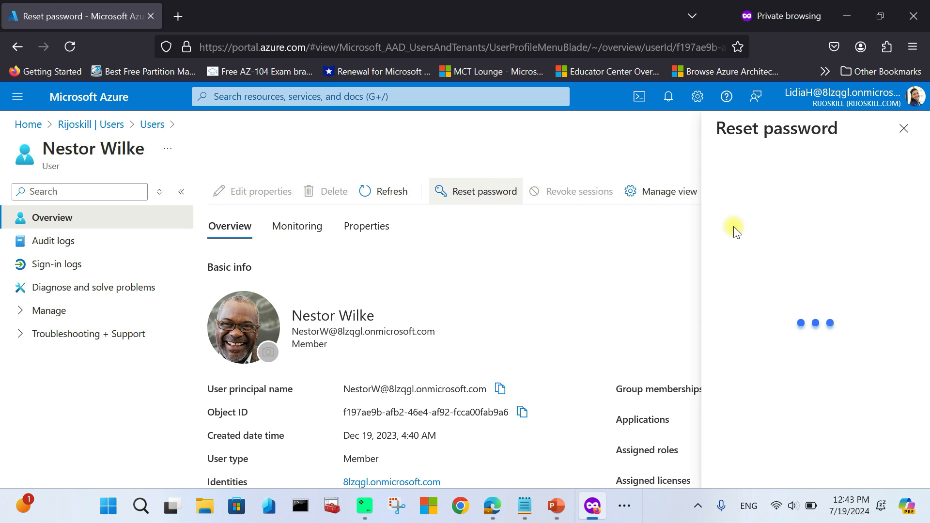
drag(713, 176, 883, 174)
click(785, 193)
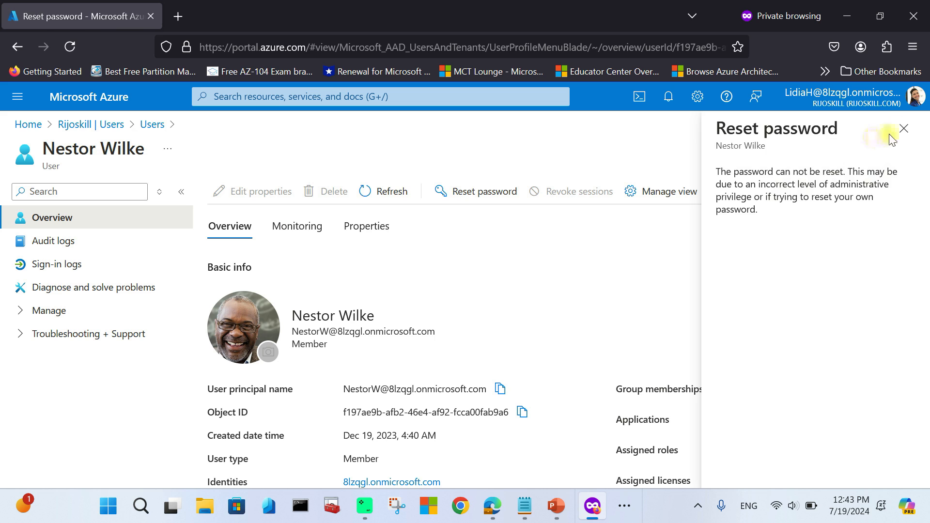
click(903, 129)
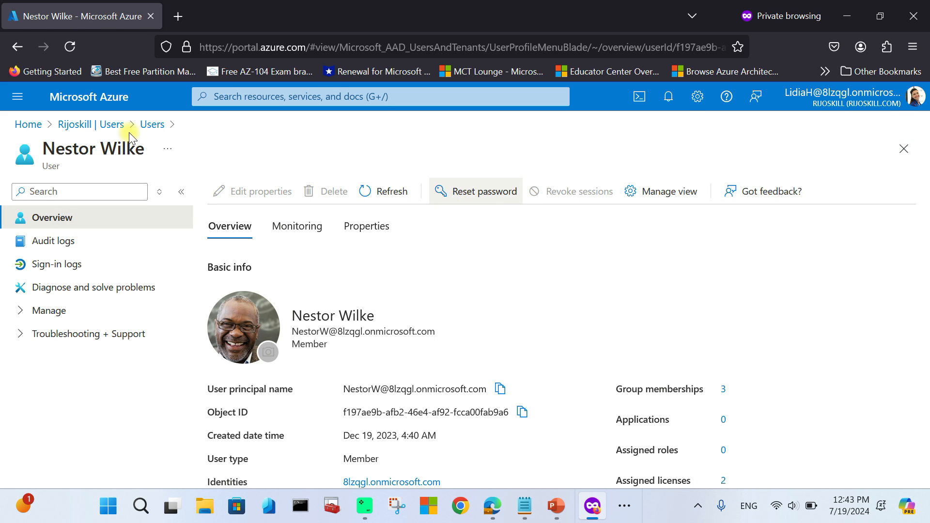
click(156, 125)
- Try to reset the password of the fourth listed user, a member of the Retail group, and close the reset form
click(285, 390)
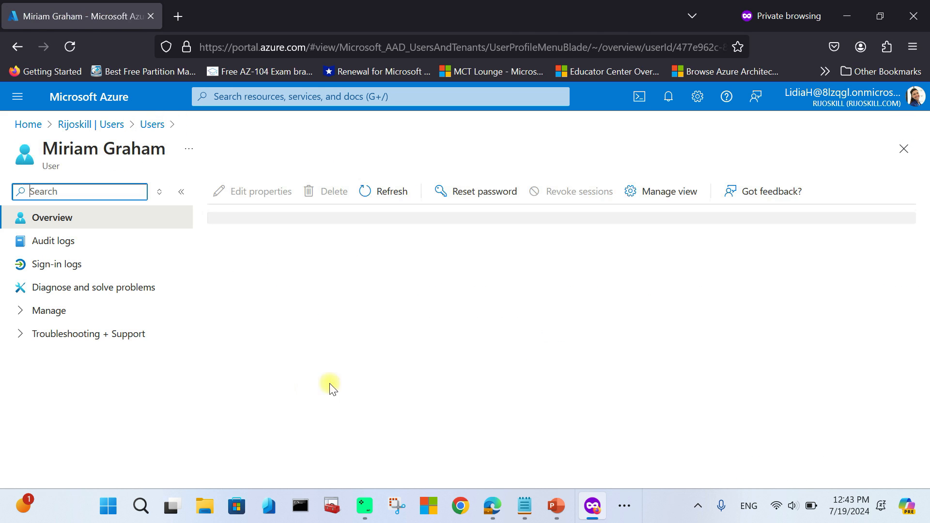
click(481, 198)
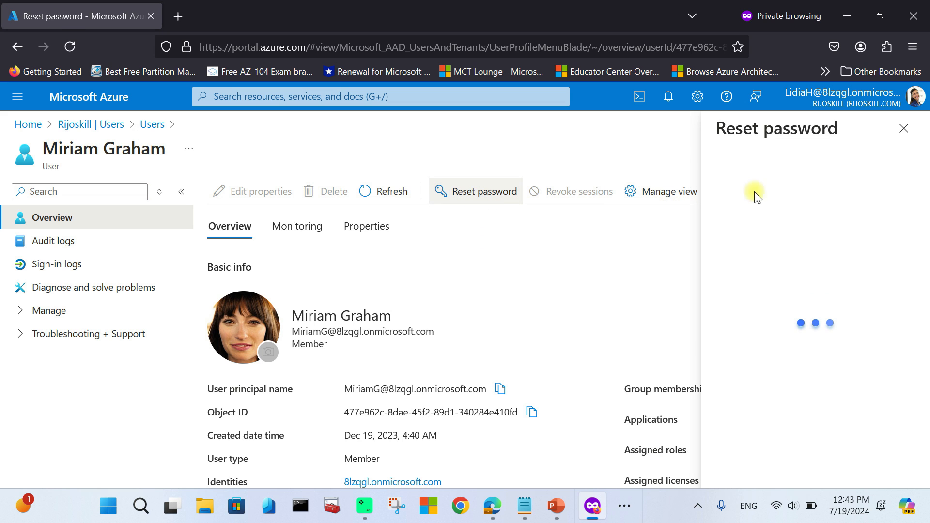
click(904, 128)
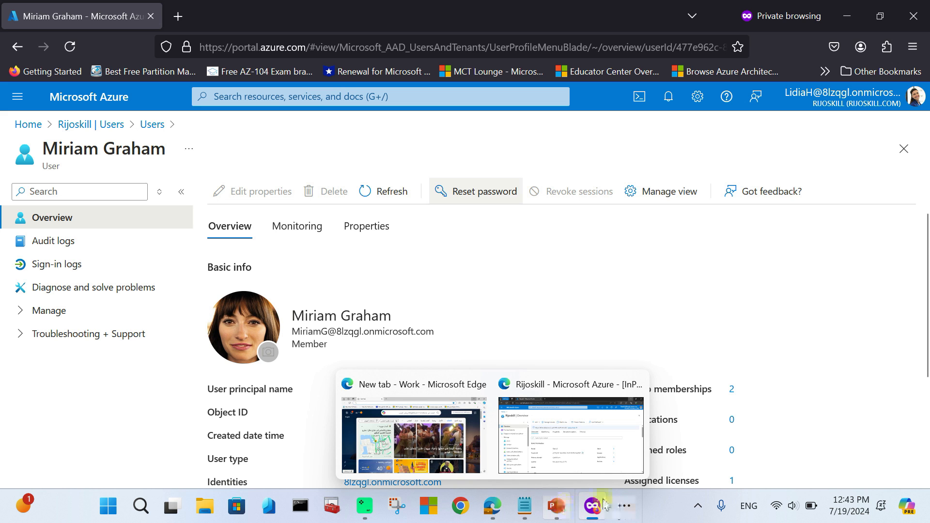
- Switch to the Microsoft Entra administrative units article in the regular browser window and find its Groups section
mouse_move(492, 517)
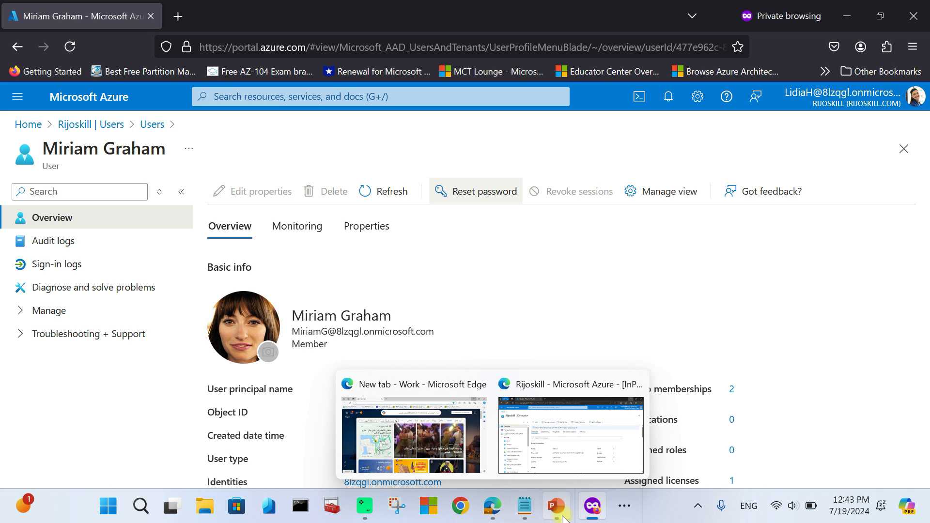
click(624, 506)
click(656, 463)
click(414, 10)
scroll(514, 320, down, 6)
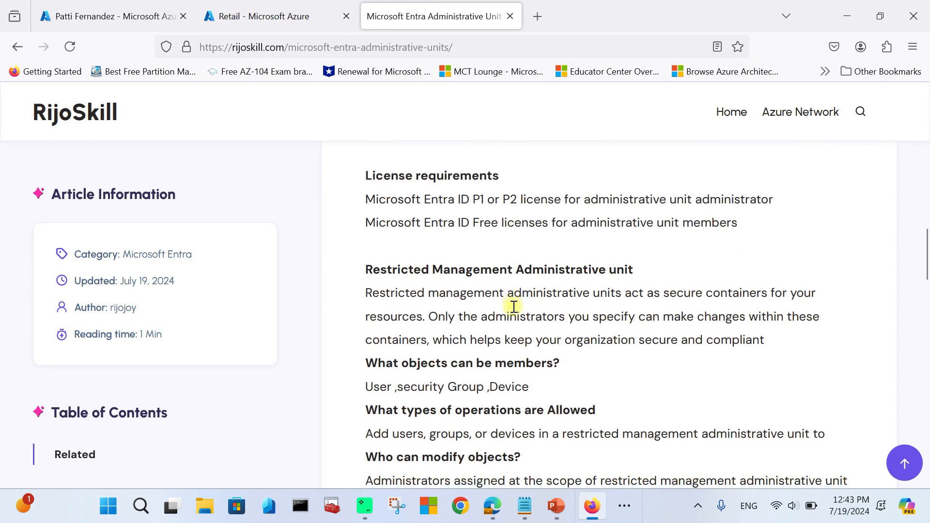
scroll(462, 264, up, 2)
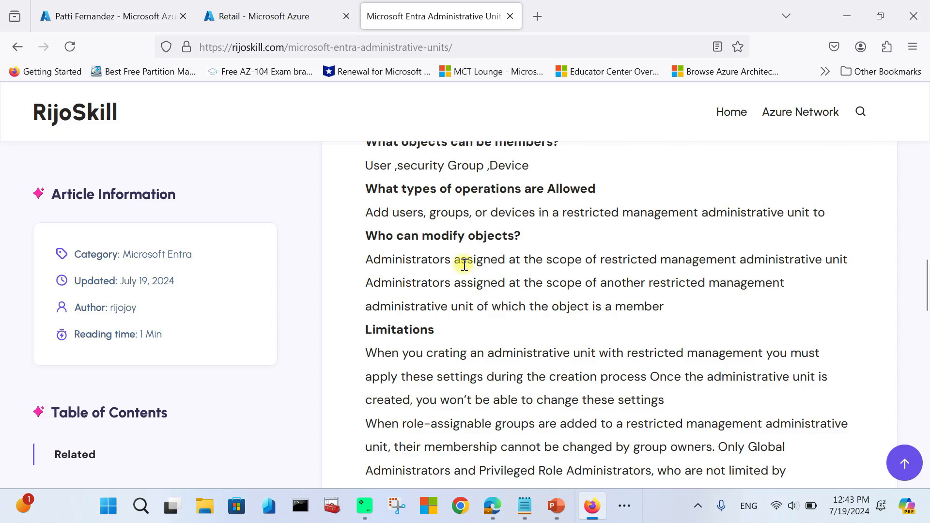
scroll(462, 264, down, 4)
scroll(463, 263, up, 5)
scroll(463, 264, up, 10)
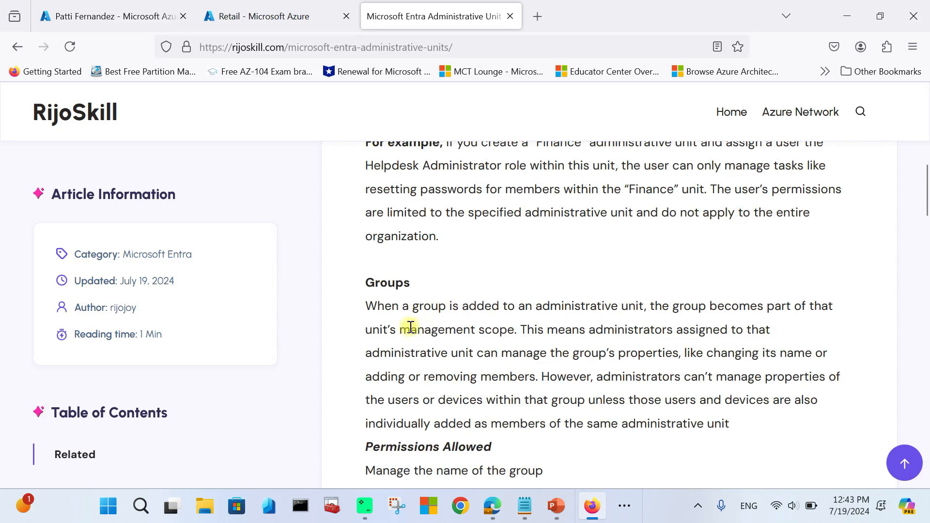
- Read the Groups paragraph, highlighting the passages on management scope, changing group properties and what administrators can't manage
drag(366, 283, 409, 283)
drag(366, 306, 816, 306)
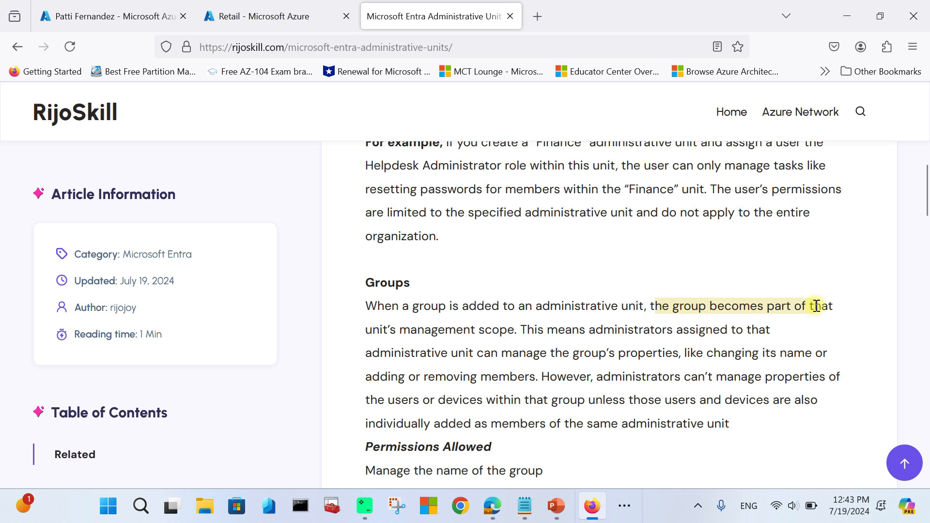
drag(377, 339, 522, 336)
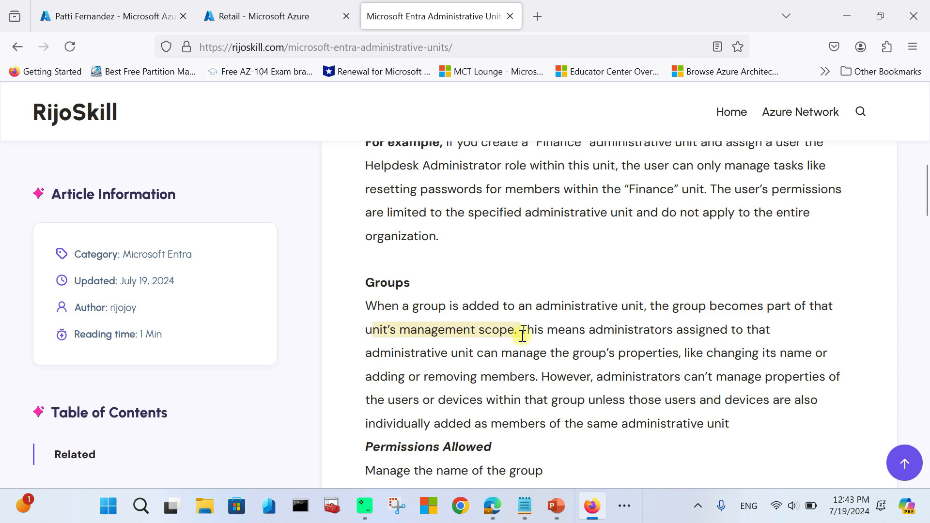
scroll(688, 293, down, 2)
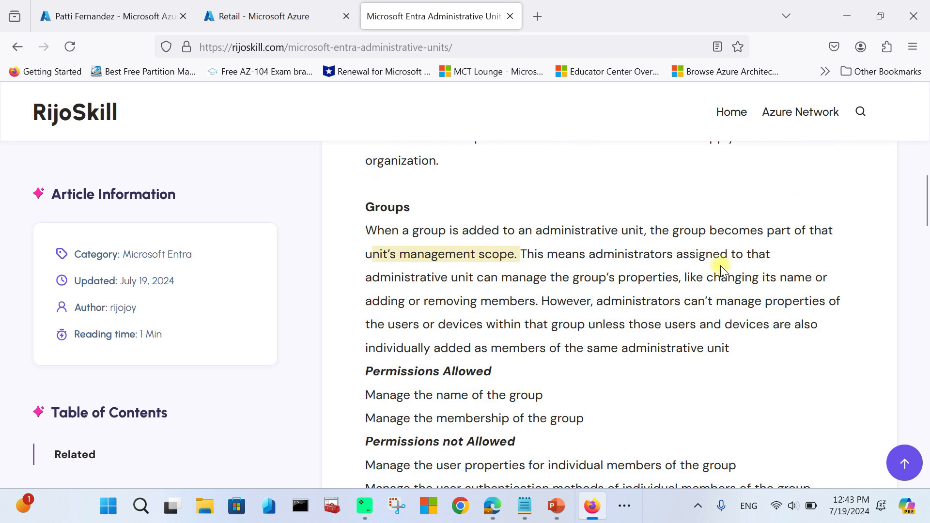
drag(369, 283, 831, 283)
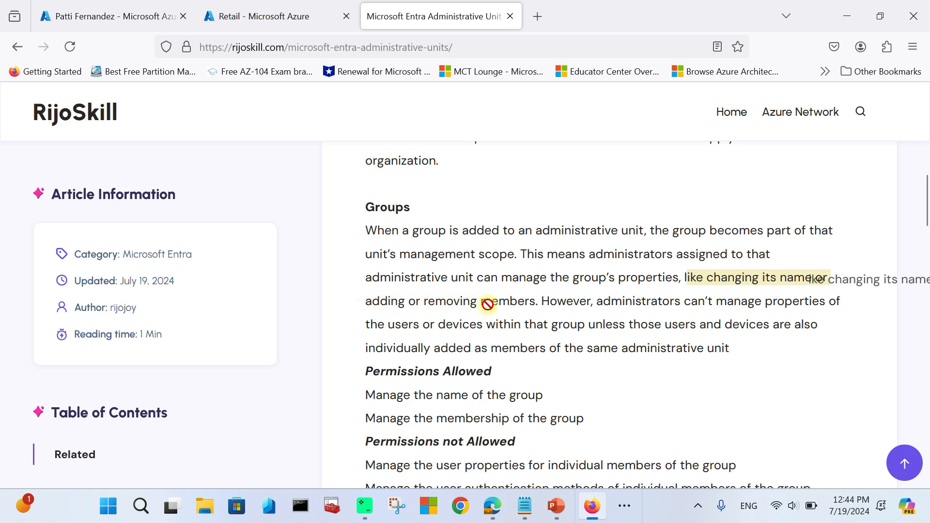
click(555, 307)
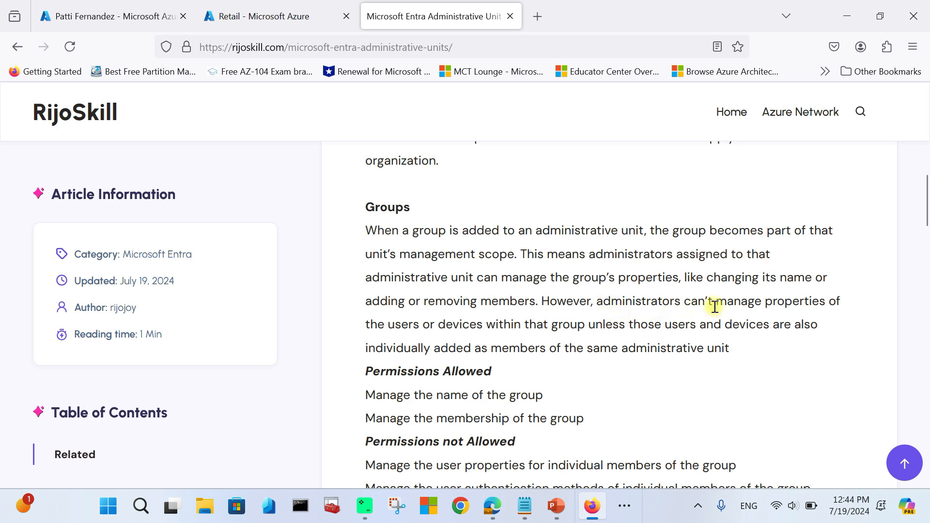
drag(607, 305, 829, 304)
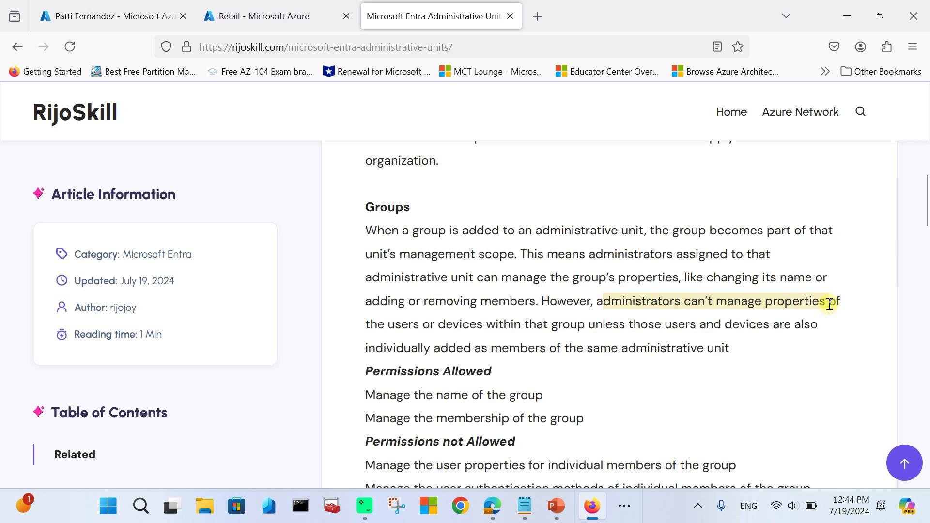
drag(378, 325, 570, 330)
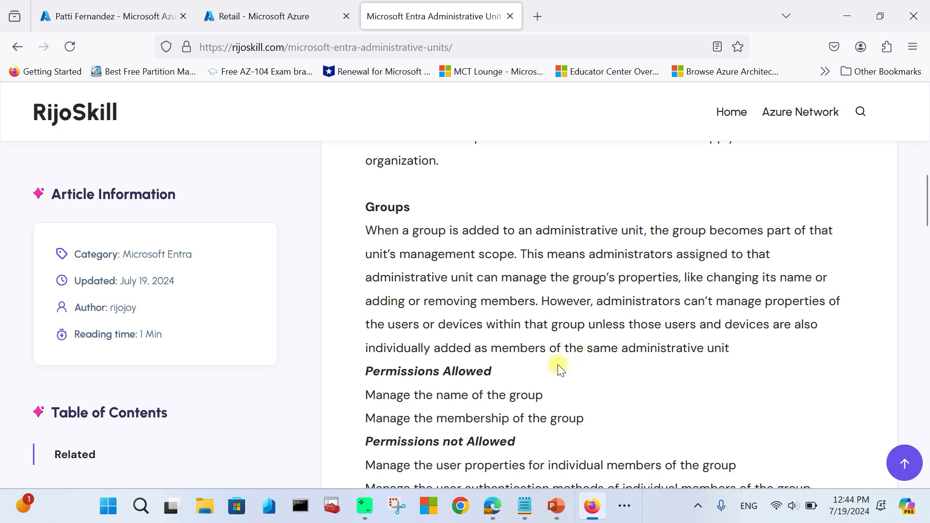
- Read the article's group permission lists, highlighting the Permissions not Allowed heading and the line on managing members' user properties
scroll(483, 364, down, 2)
scroll(483, 365, up, 2)
scroll(483, 366, down, 2)
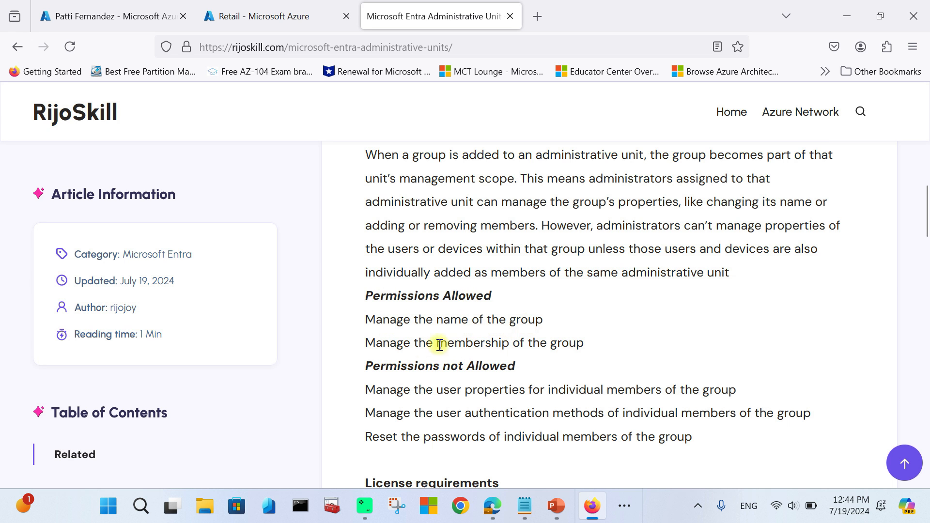
scroll(517, 365, down, 1)
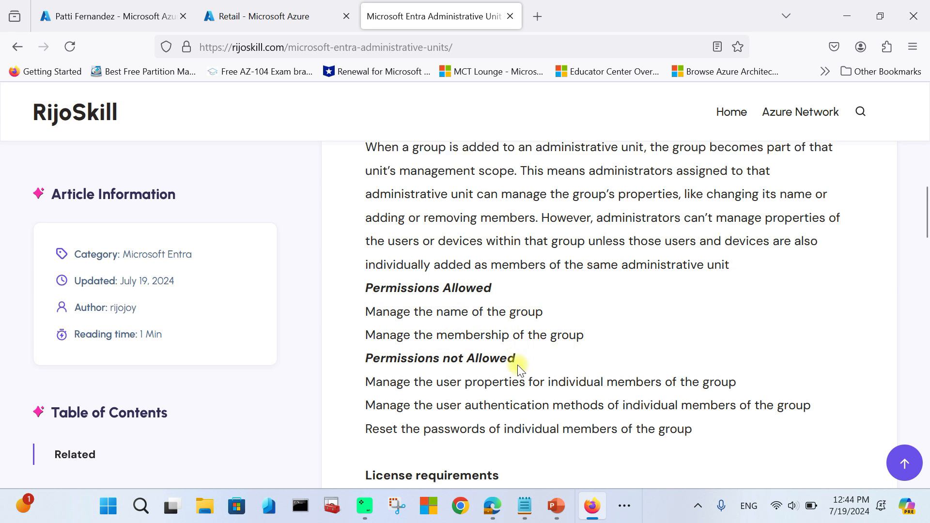
scroll(518, 369, down, 2)
drag(366, 291, 511, 303)
drag(370, 318, 730, 314)
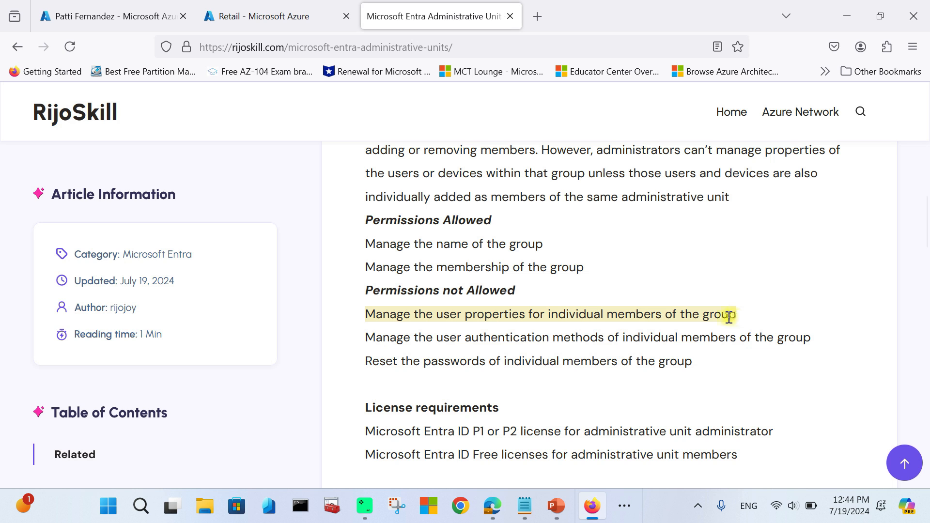
- Highlight the Permissions Allowed entries on managing the group's name and membership
drag(365, 217, 483, 227)
click(454, 250)
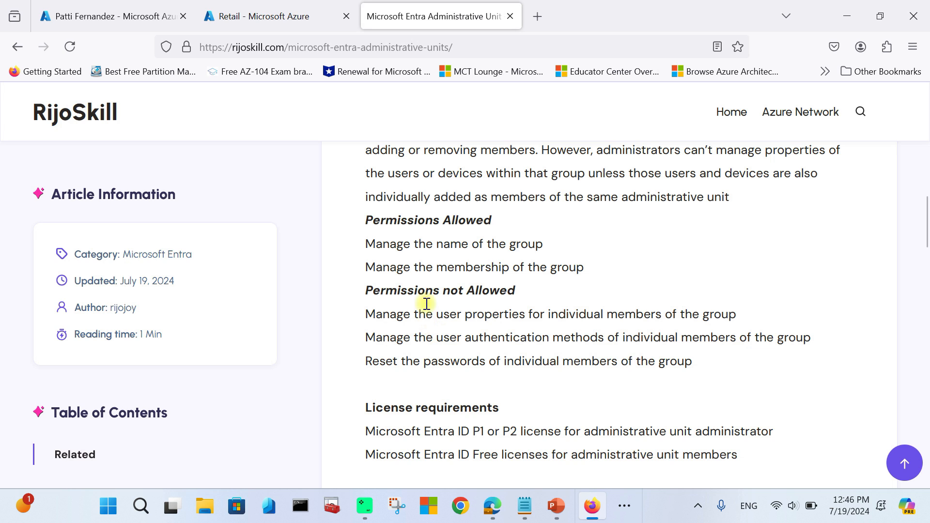
drag(378, 247, 496, 245)
drag(403, 267, 583, 264)
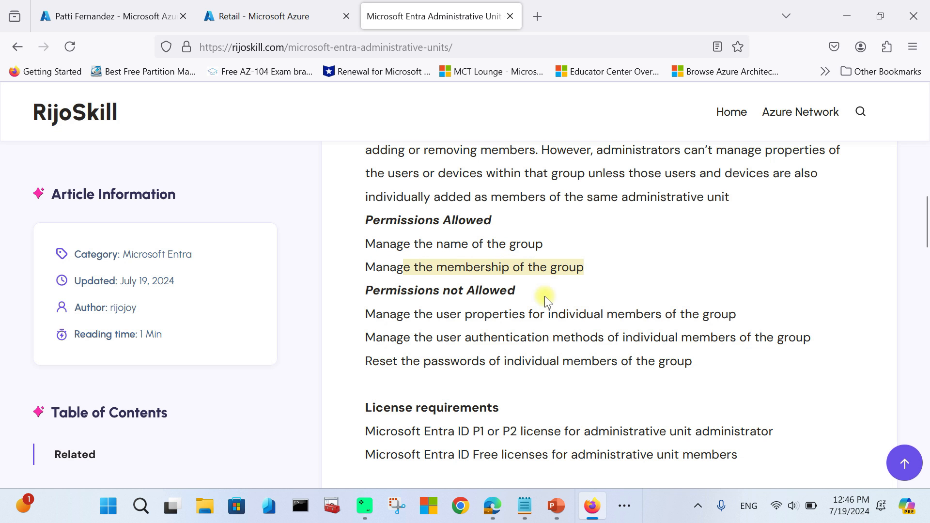
- Switch to the Azure portal's administrative units page and open the User Administrator role assignments of Retail-AUs
key(ctrl+shift+Tab)
click(134, 125)
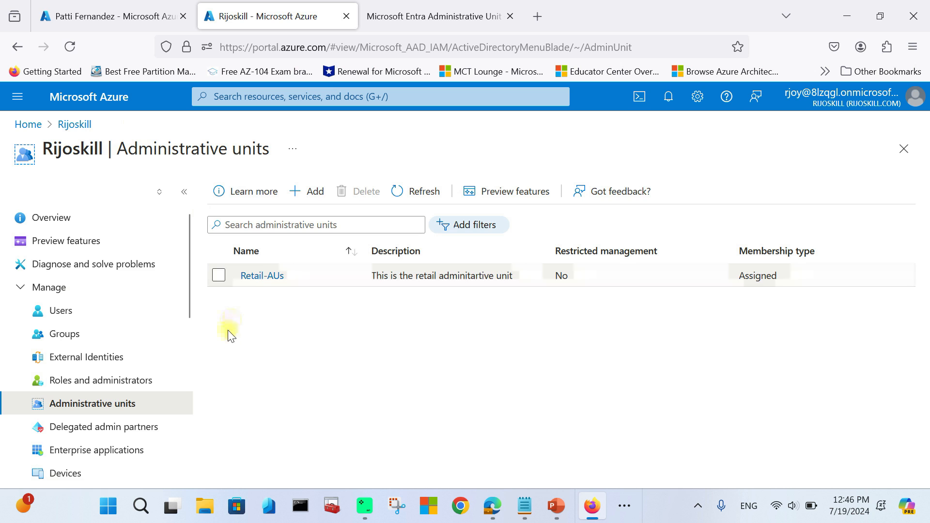
click(252, 275)
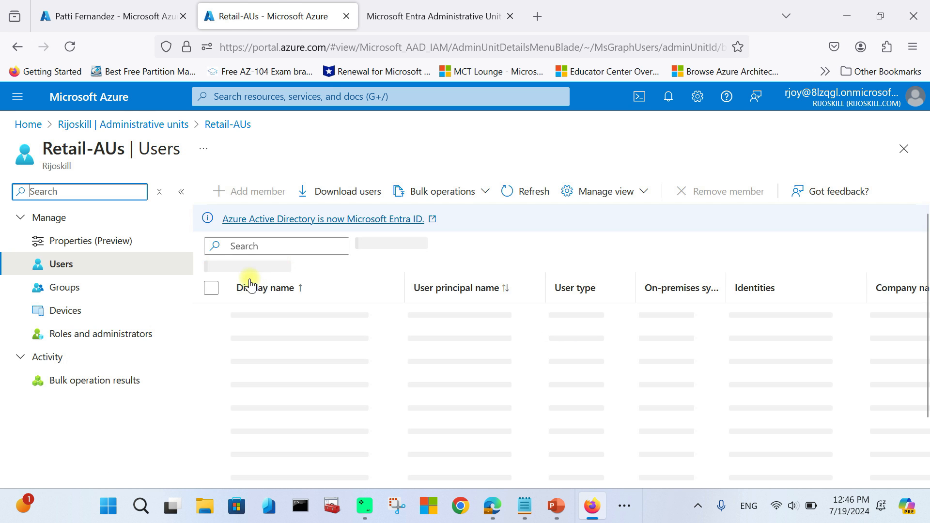
click(127, 334)
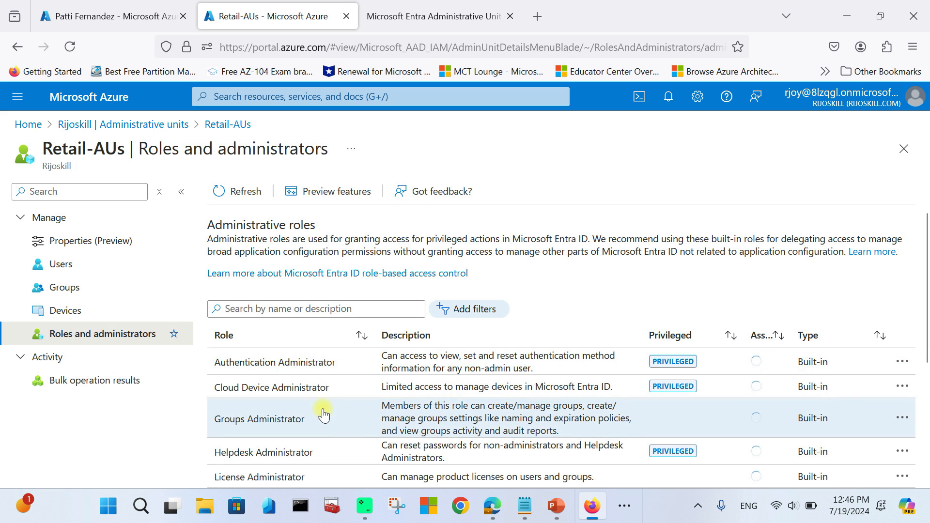
click(270, 307)
text(user)
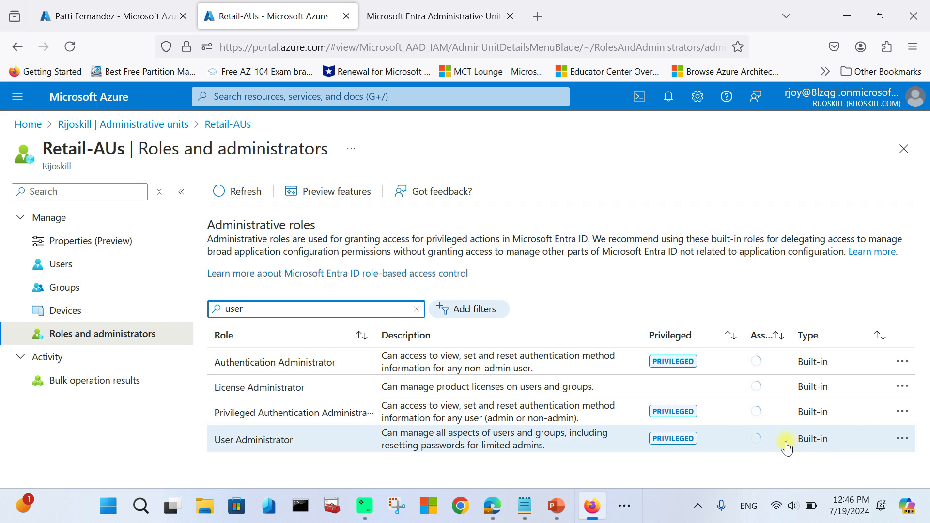
click(319, 439)
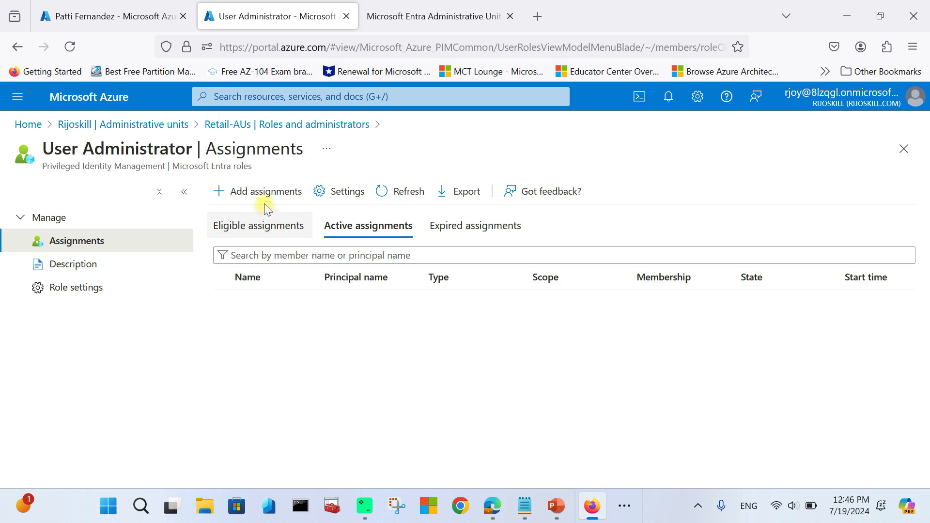
- Start a User Administrator assignment scoped to Retail-AUs, choose the first listed user as its member, and continue to the assignment settings
click(265, 191)
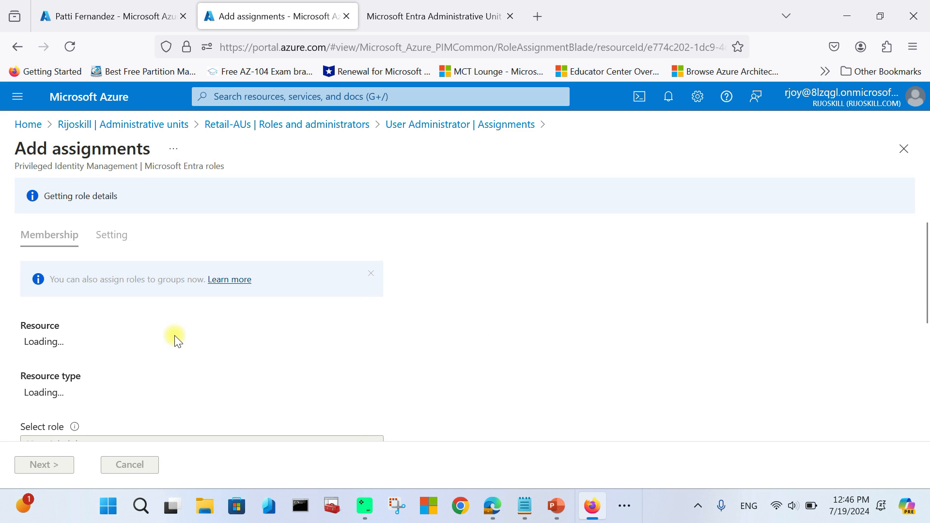
scroll(177, 339, down, 3)
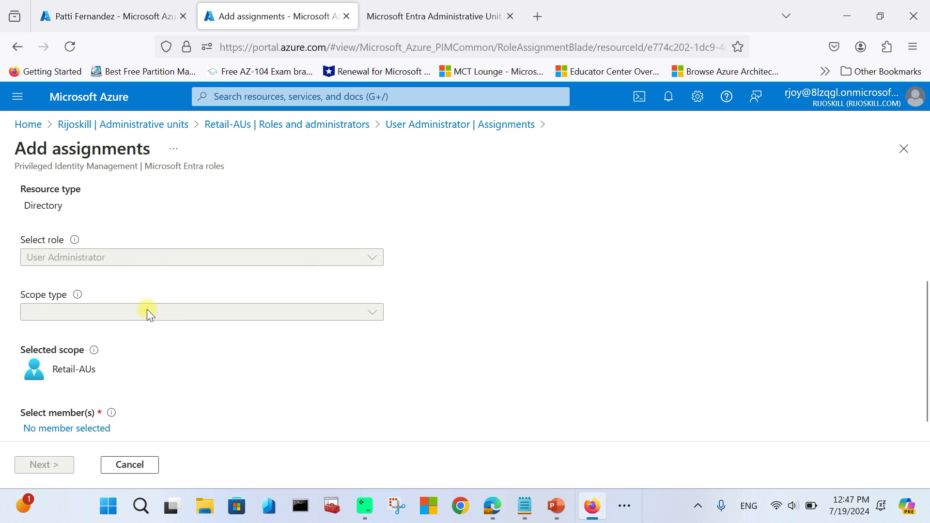
scroll(176, 373, up, 3)
scroll(175, 373, down, 4)
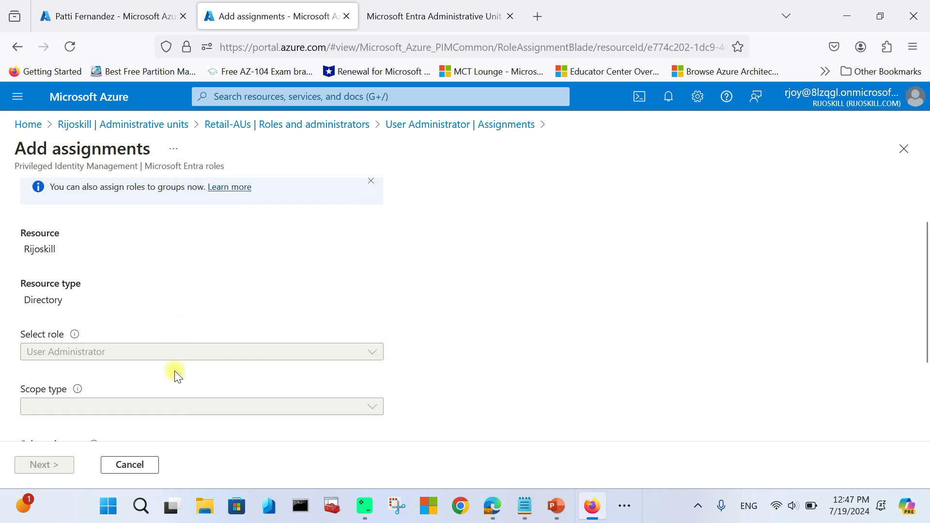
click(57, 415)
click(218, 265)
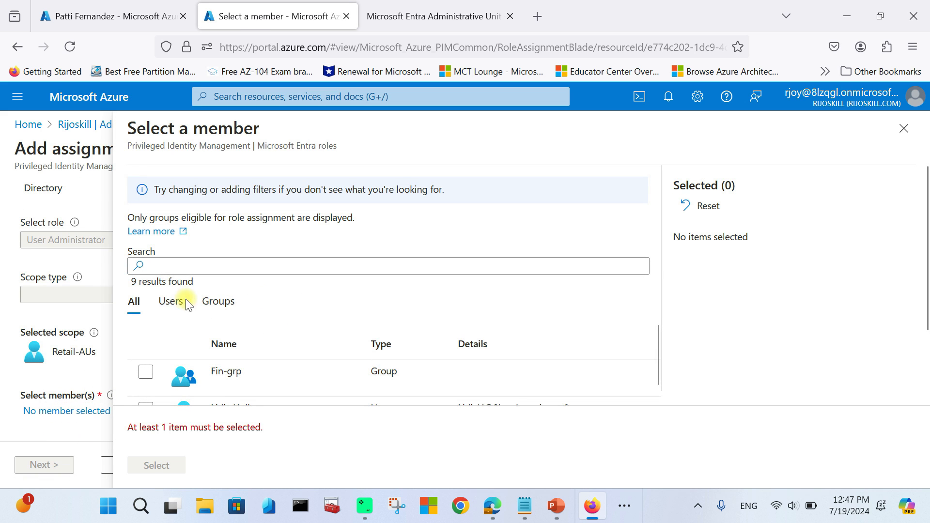
click(170, 310)
click(145, 371)
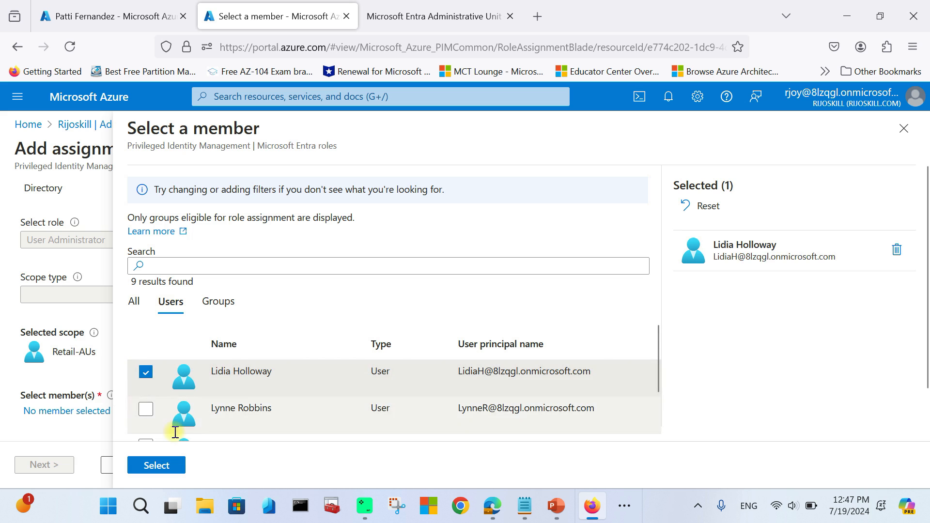
click(156, 465)
scroll(177, 394, down, 3)
click(51, 465)
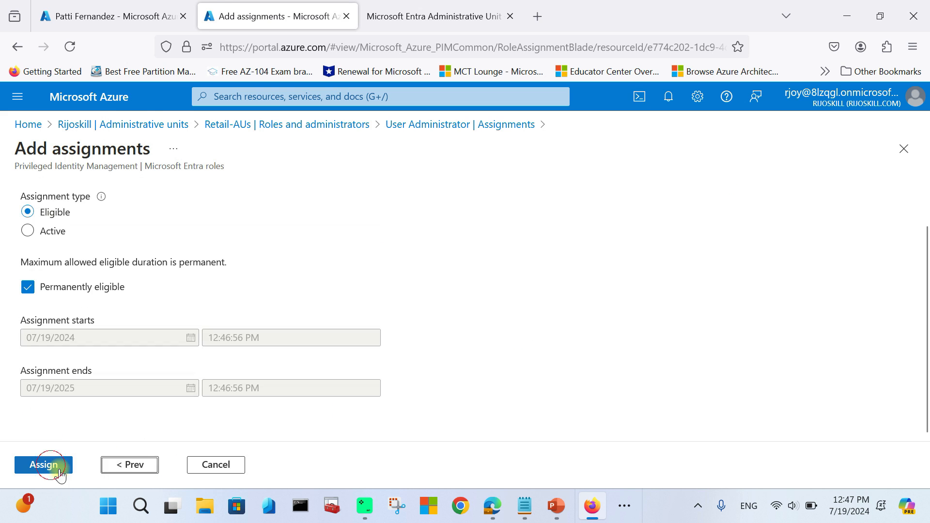
- Make the assignment type Active, enter "ok" as the justification, and assign the role
click(51, 231)
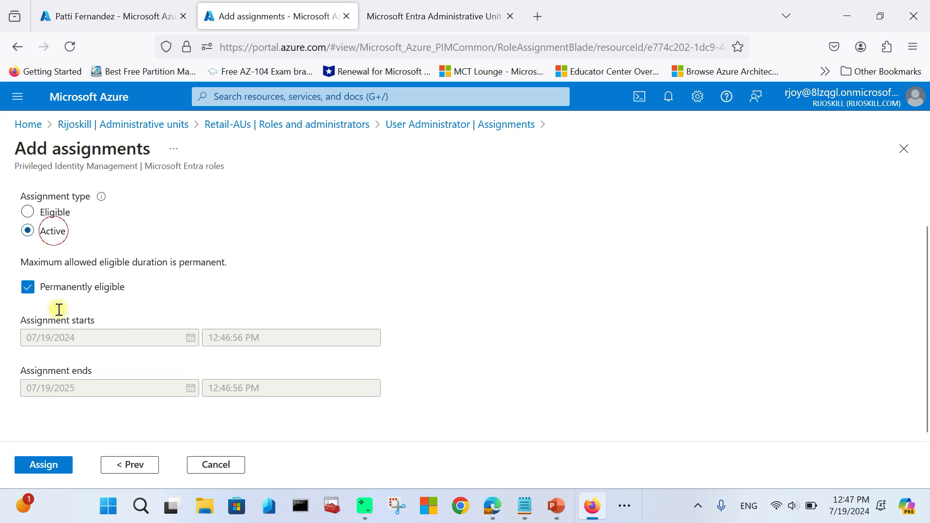
scroll(73, 348, down, 3)
click(65, 339)
text(ok)
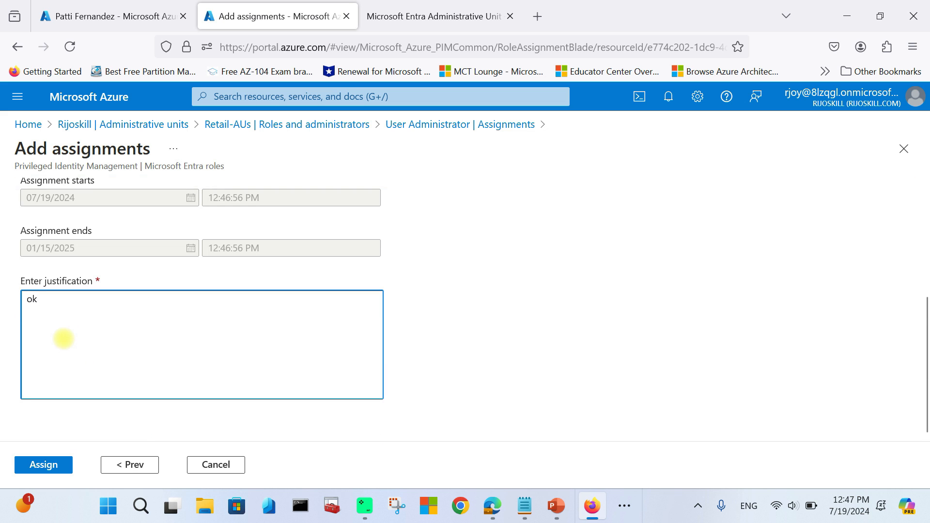
click(42, 465)
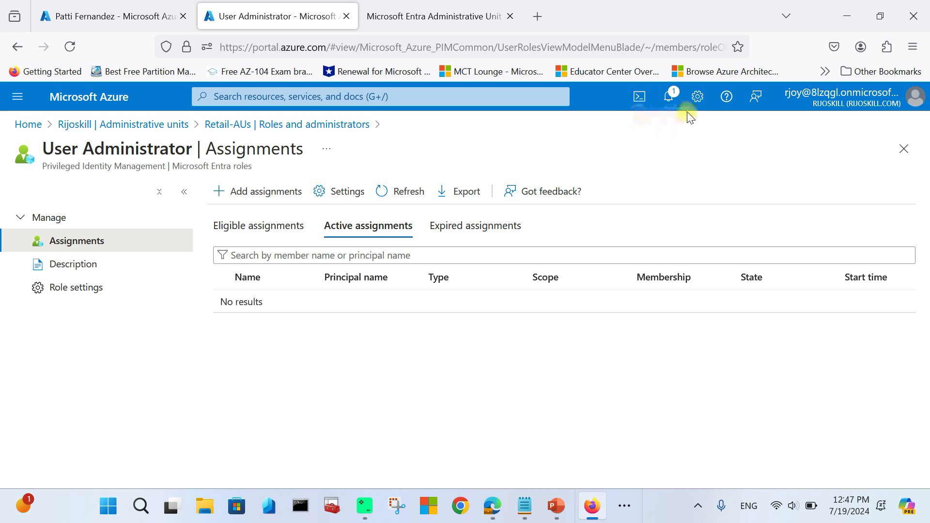
- Check the role assignment notification and review the scope and state columns of the active User Administrator assignments
click(674, 109)
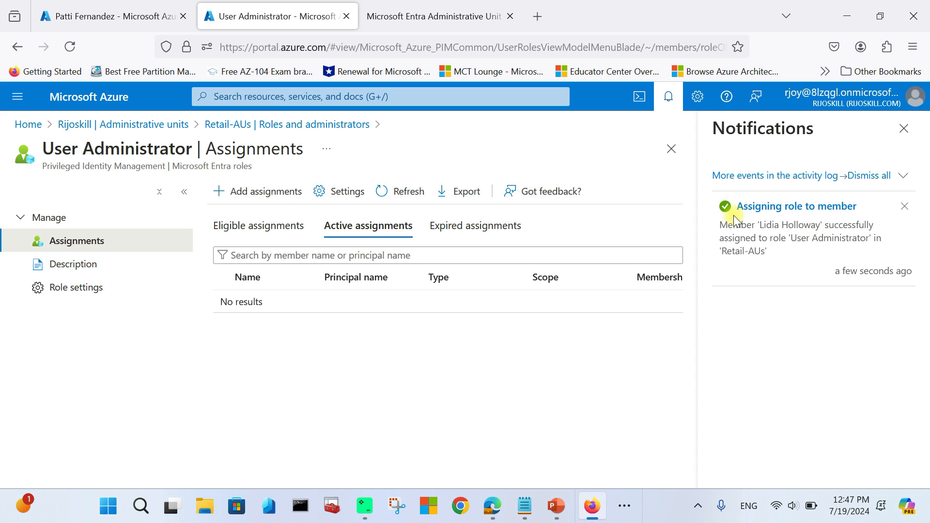
click(903, 128)
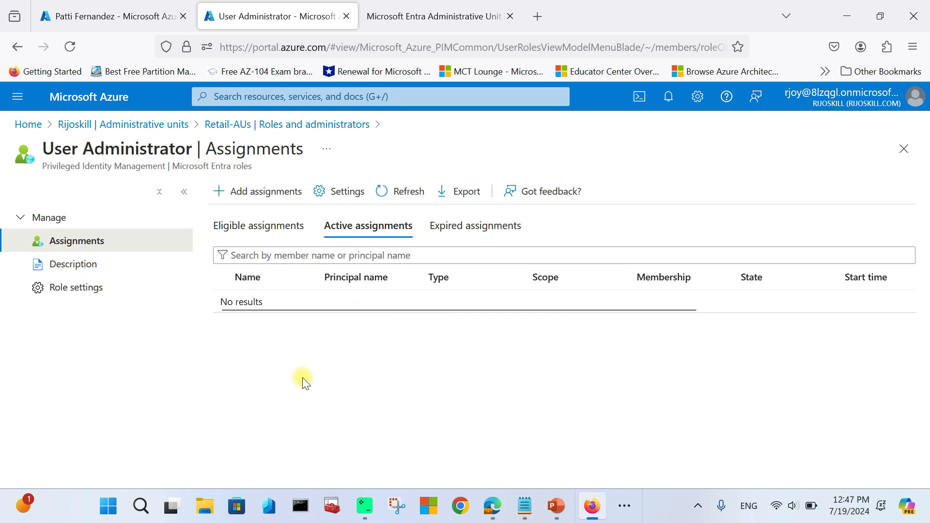
drag(400, 331, 270, 331)
- Switch to the delegated administrator's private browsing window and open the member list of the Retail group in Retail-AUs
mouse_move(492, 517)
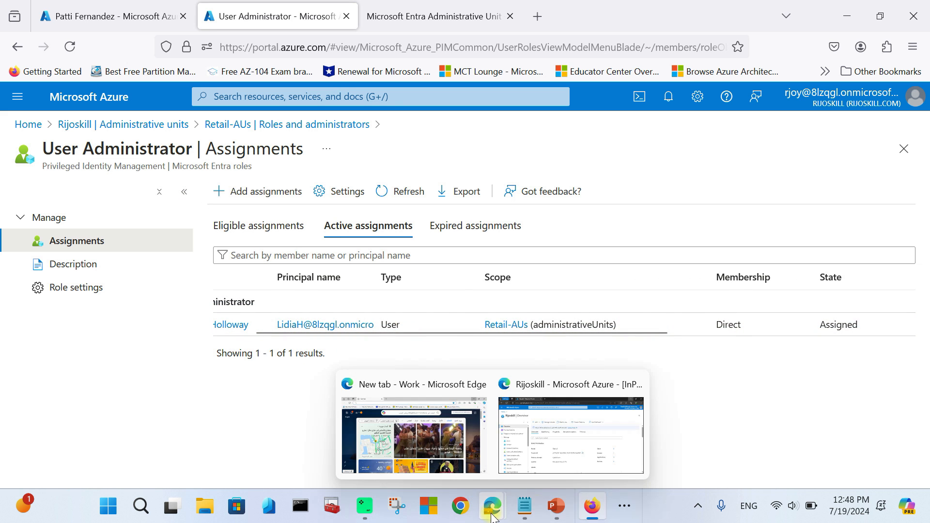
click(624, 506)
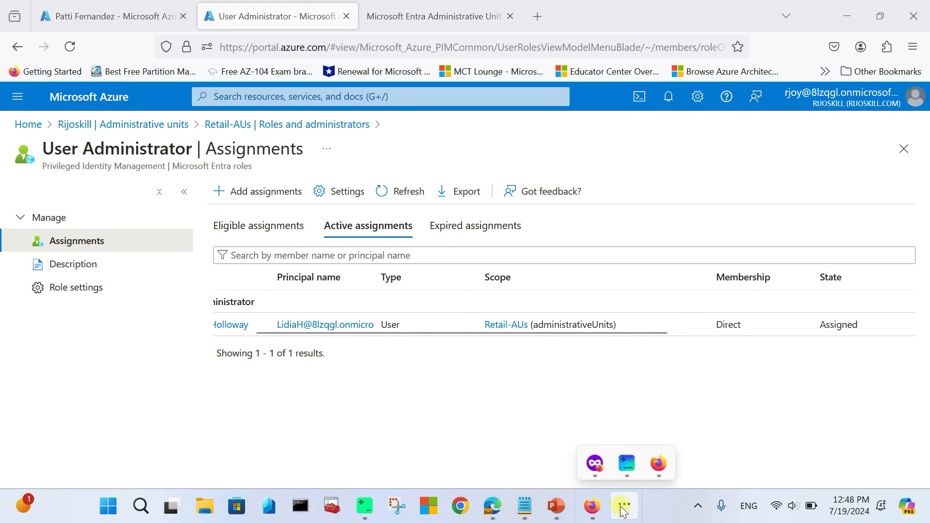
click(590, 461)
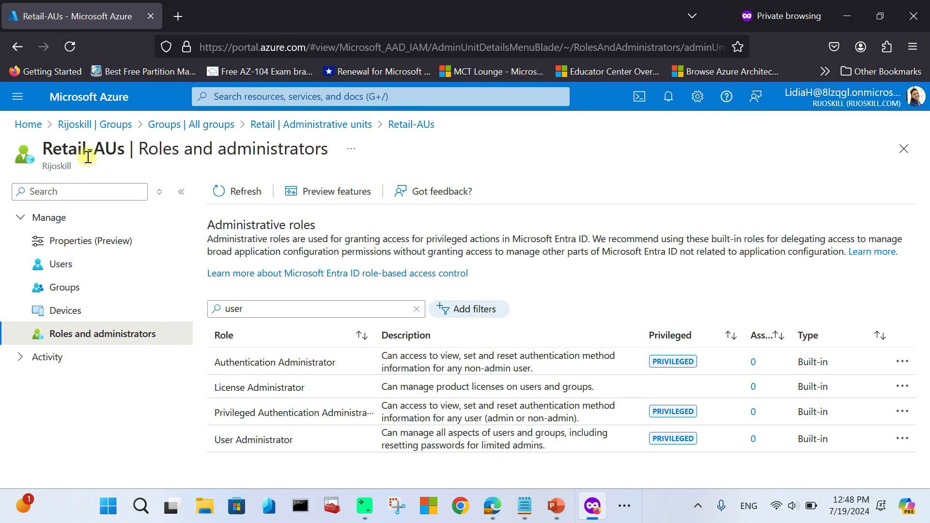
click(73, 292)
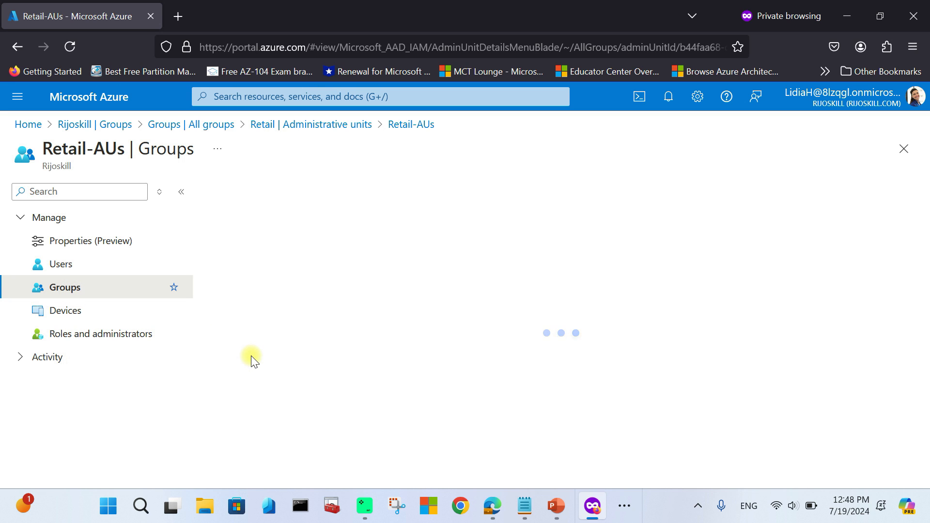
click(276, 279)
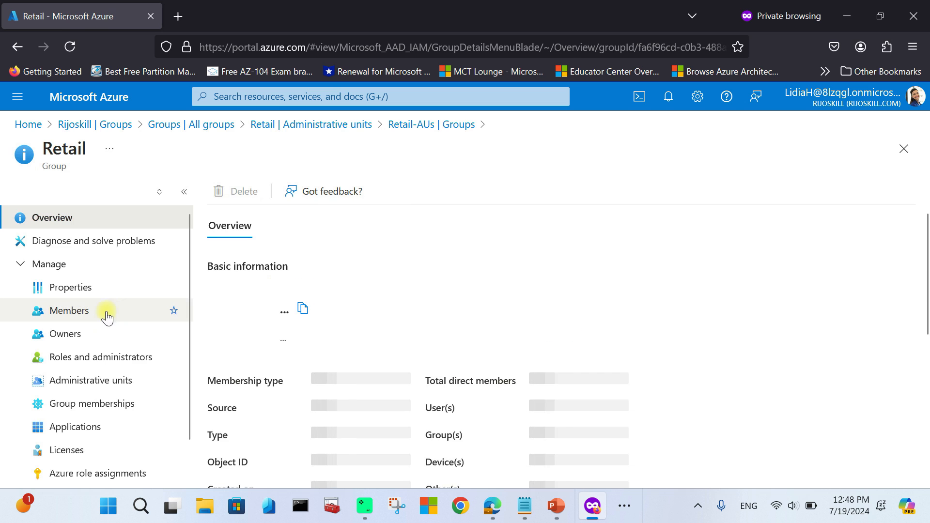
click(99, 320)
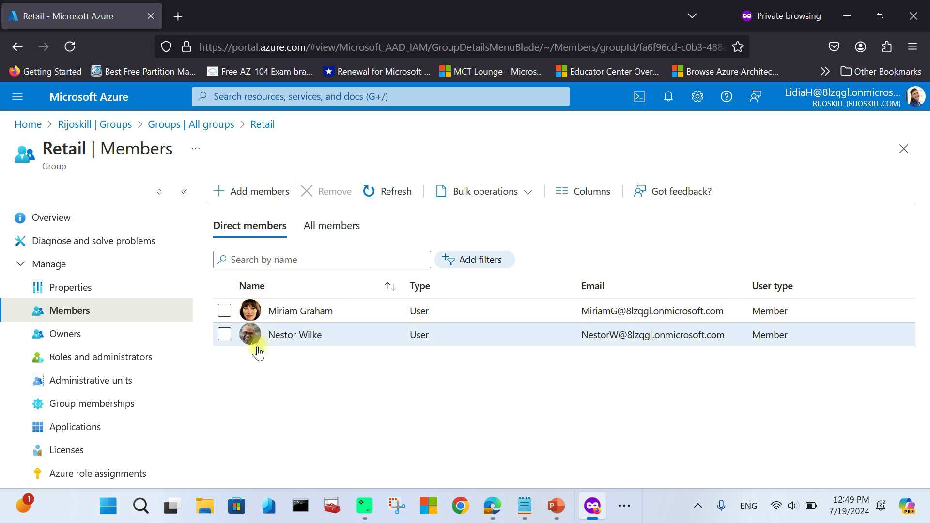
- Add the tenant administrator's user account to the Retail group and refresh the member list
click(251, 189)
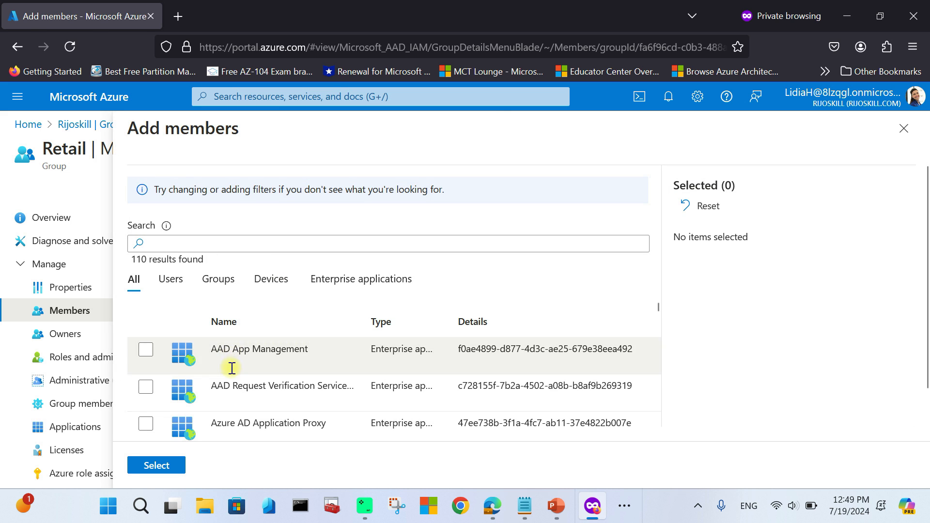
click(172, 281)
scroll(225, 400, down, 3)
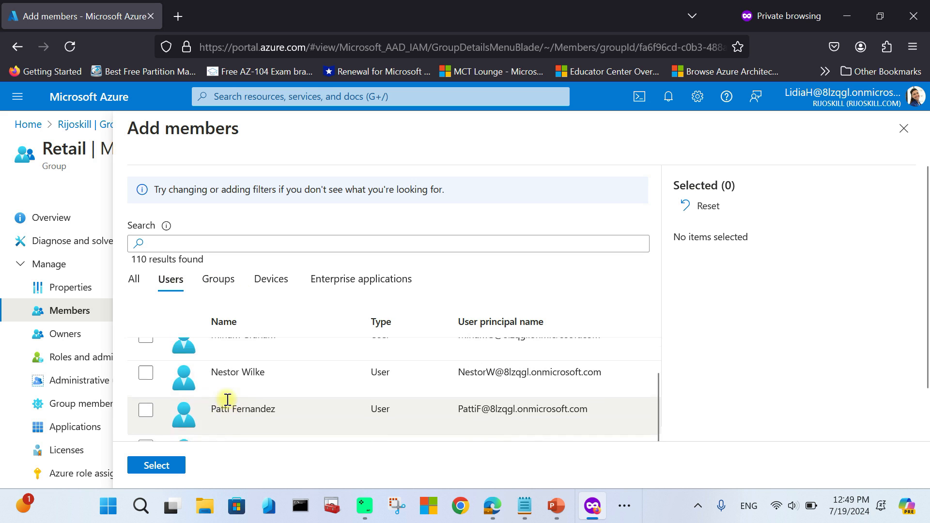
click(145, 428)
click(156, 464)
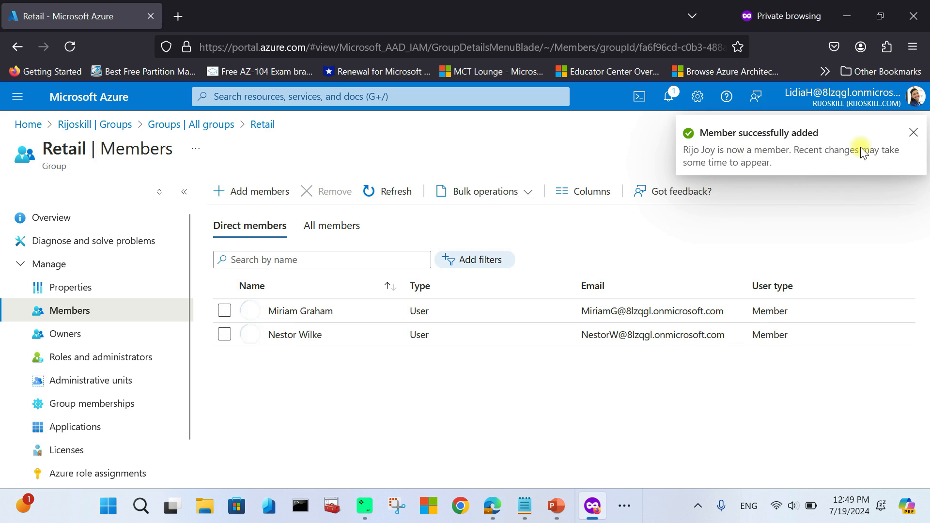
click(913, 133)
click(396, 193)
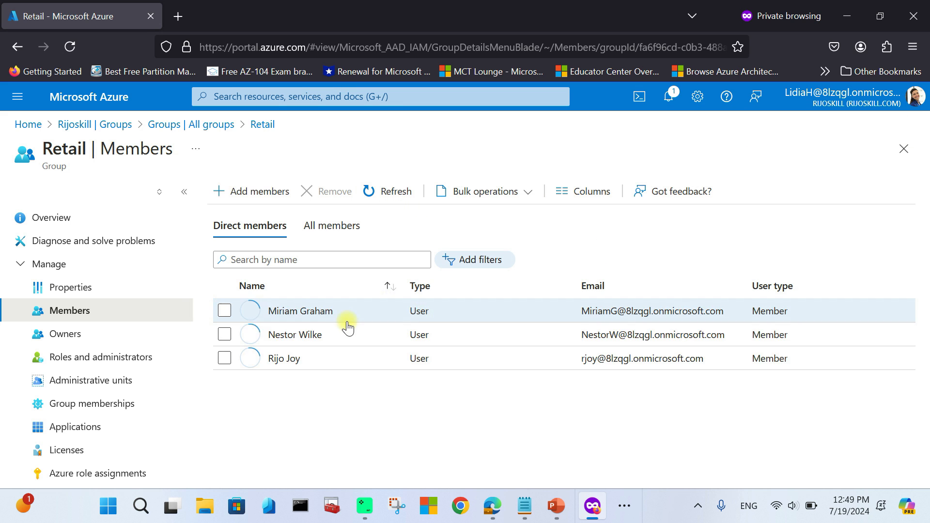
- Remove the just-added tenant administrator's account from the Retail group and dismiss the notification
click(224, 358)
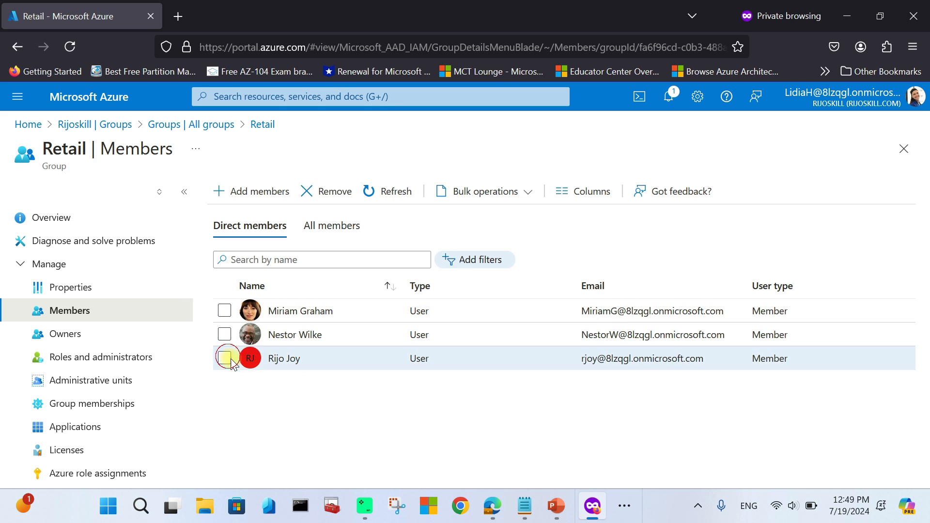
click(326, 192)
click(237, 245)
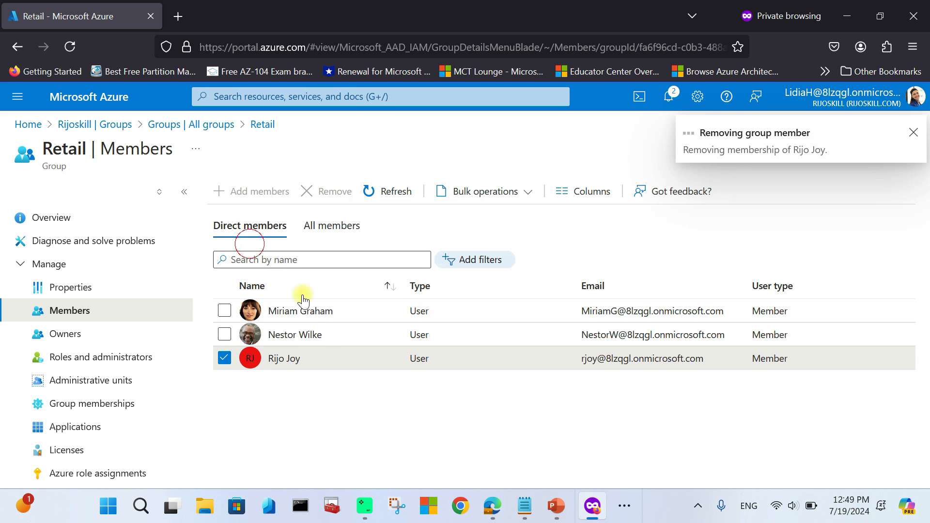
click(913, 132)
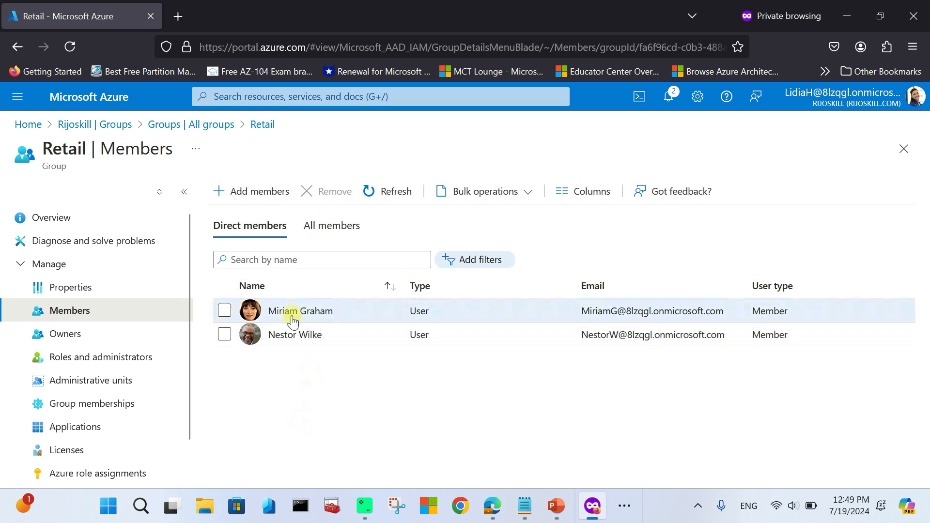
- Open the first listed Retail group member's profile, try to reset that user's password, and dismiss the reset pane
click(301, 310)
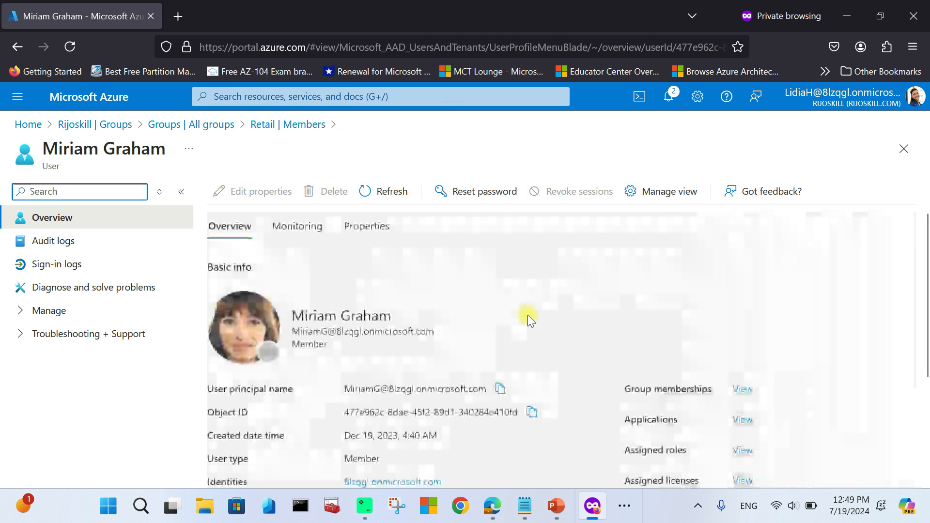
scroll(531, 319, down, 2)
scroll(527, 315, up, 2)
click(479, 191)
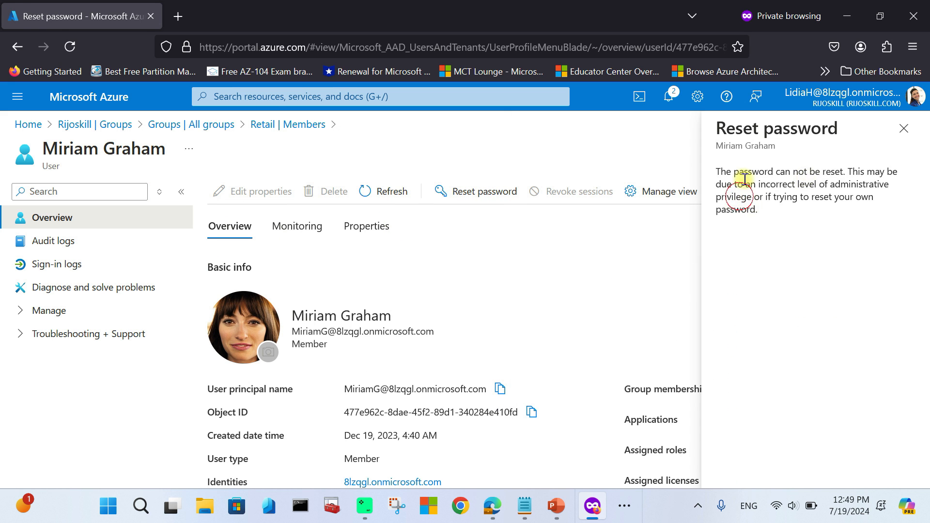
drag(703, 173, 757, 222)
click(752, 184)
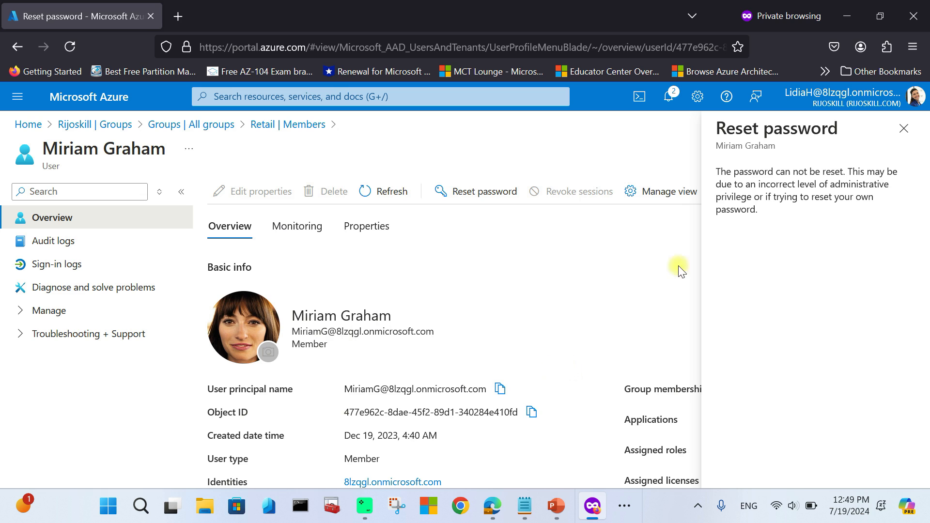
click(904, 128)
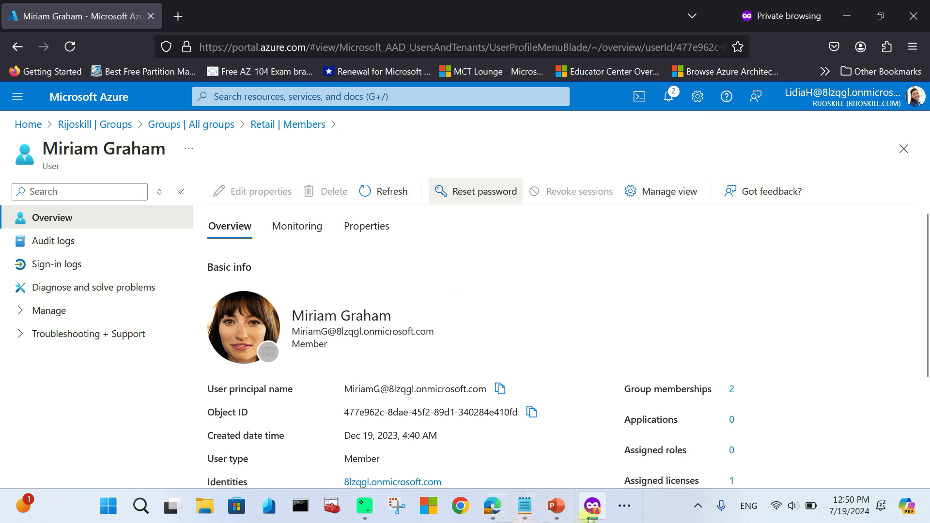
- Switch to the tenant administrator's Firefox window and check which users are individual members of Retail-AUs
click(620, 507)
click(653, 463)
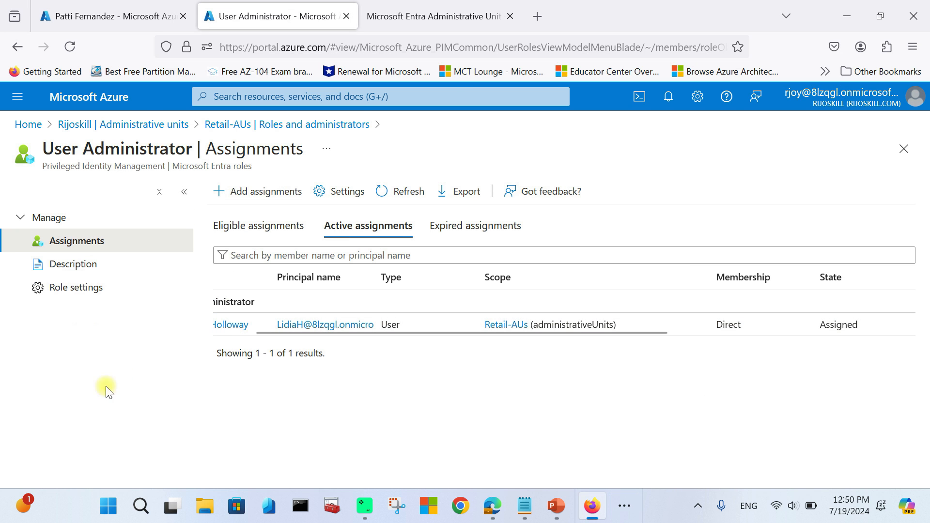
click(111, 125)
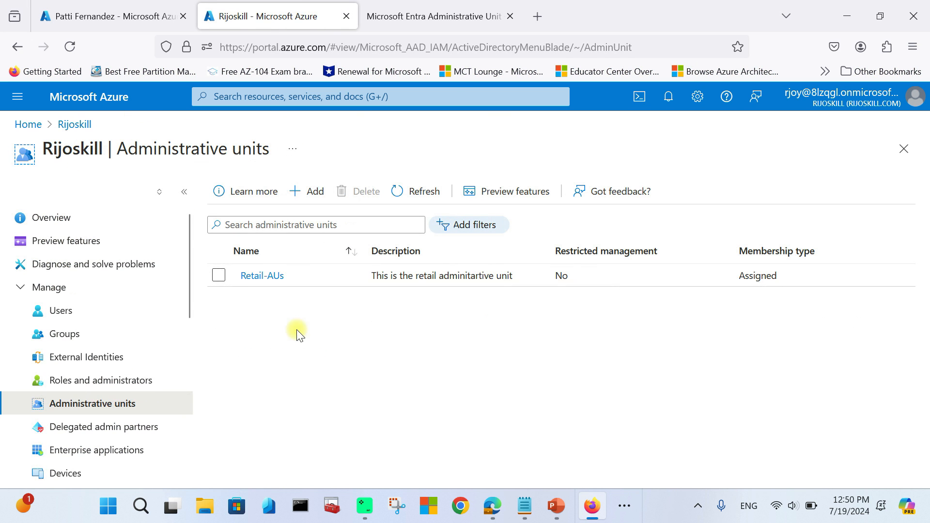
click(250, 274)
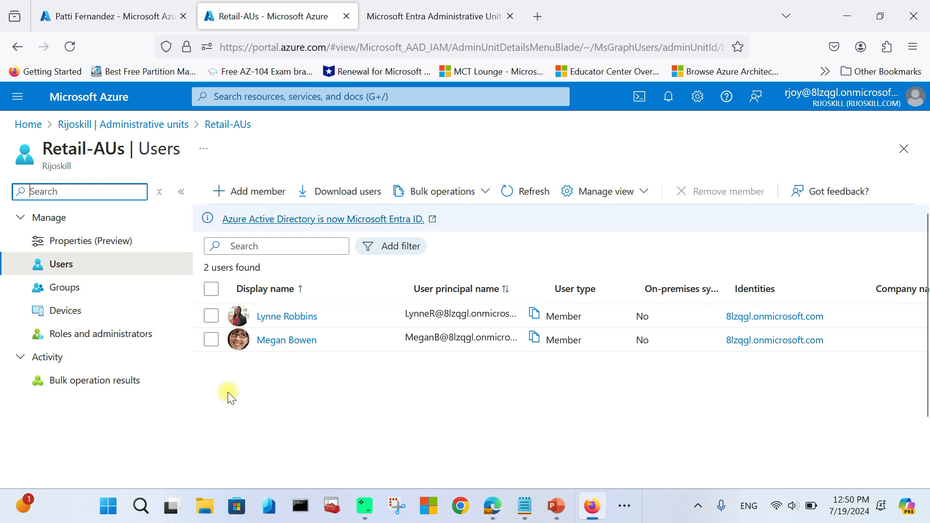
click(292, 386)
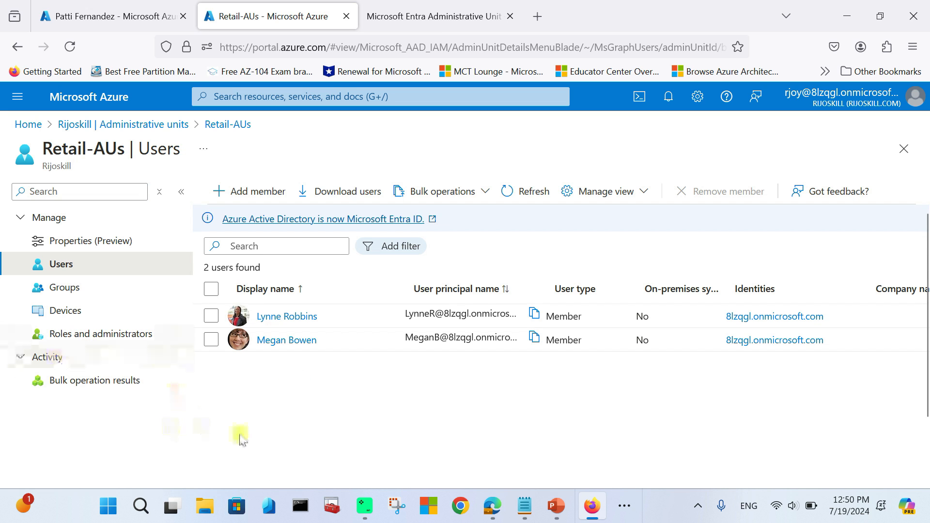
- Open the Helpdesk Administrator's user account from the tenant's user list and examine the scope of its active role assignment
click(116, 125)
click(63, 309)
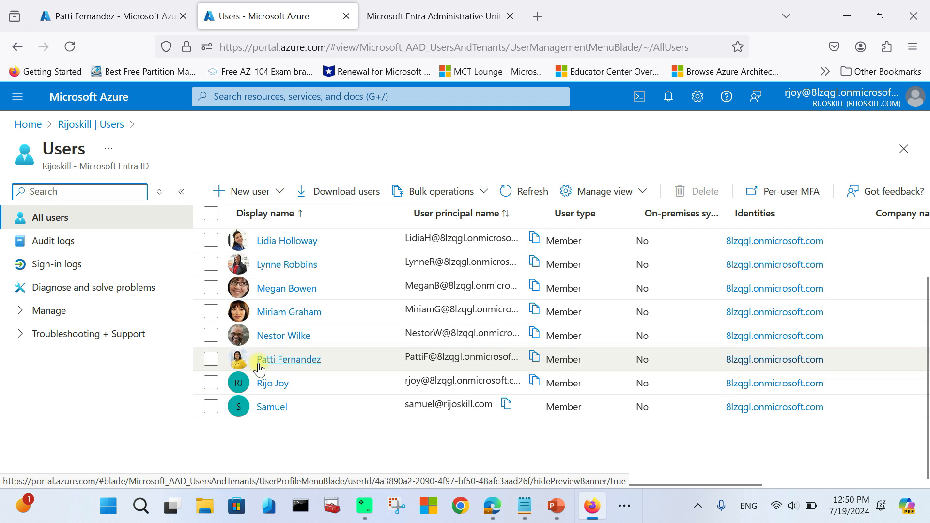
click(287, 360)
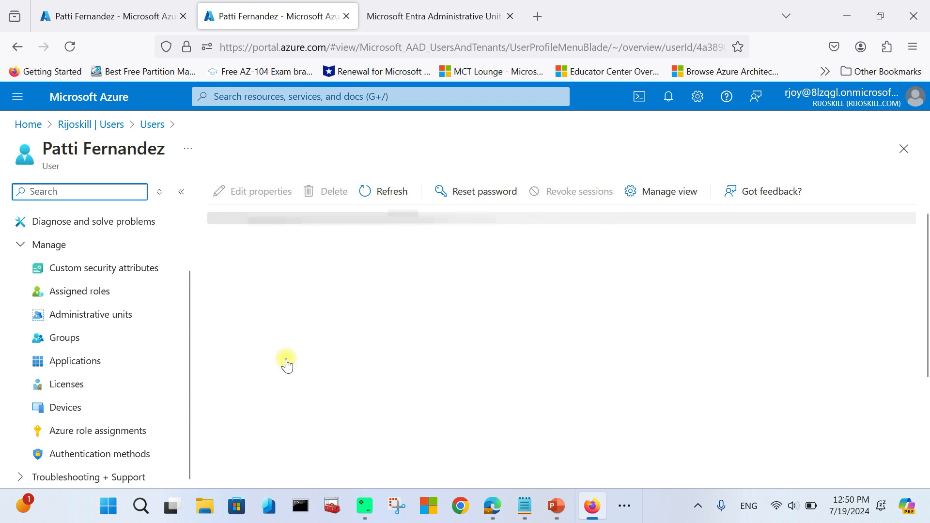
click(73, 291)
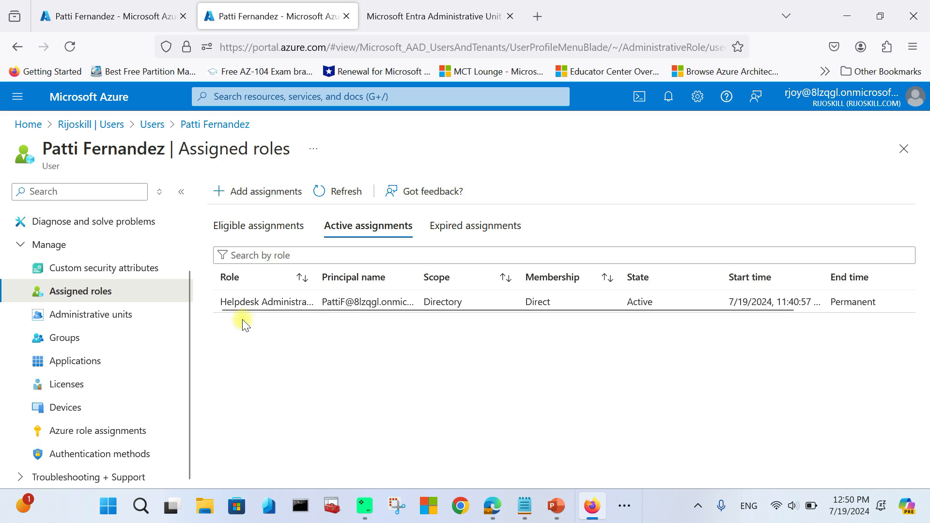
drag(283, 306, 312, 307)
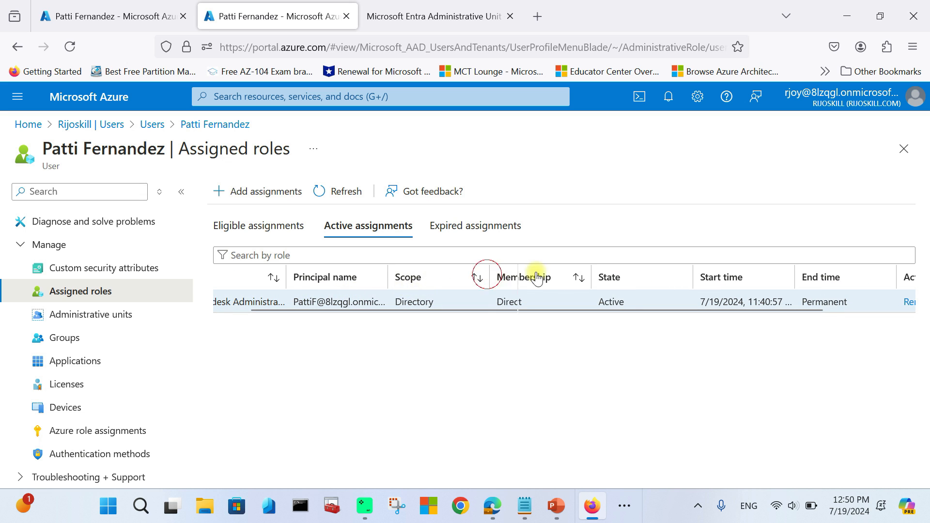
drag(488, 277, 536, 277)
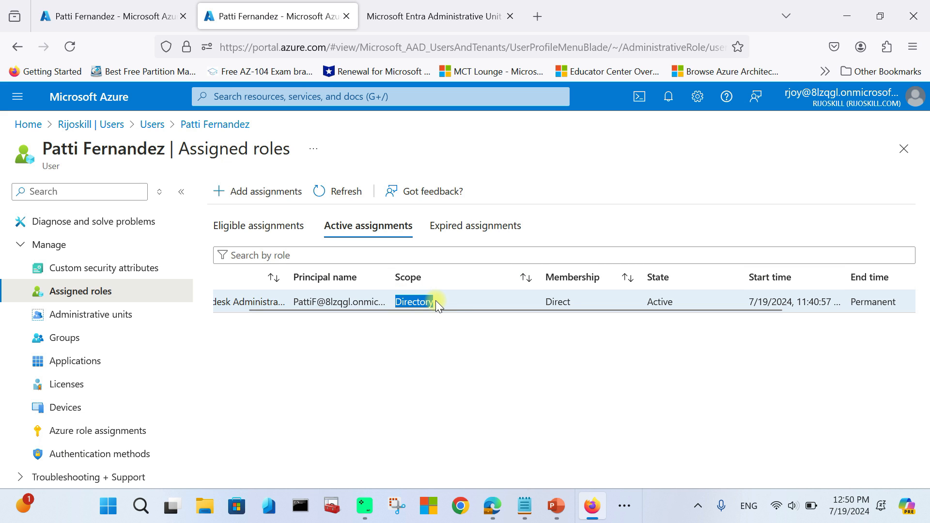
click(424, 349)
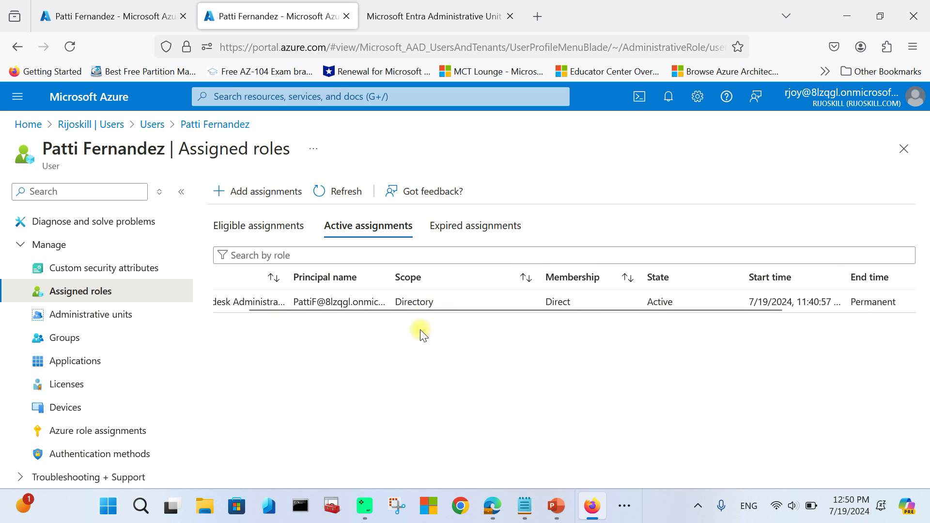
drag(423, 309, 330, 322)
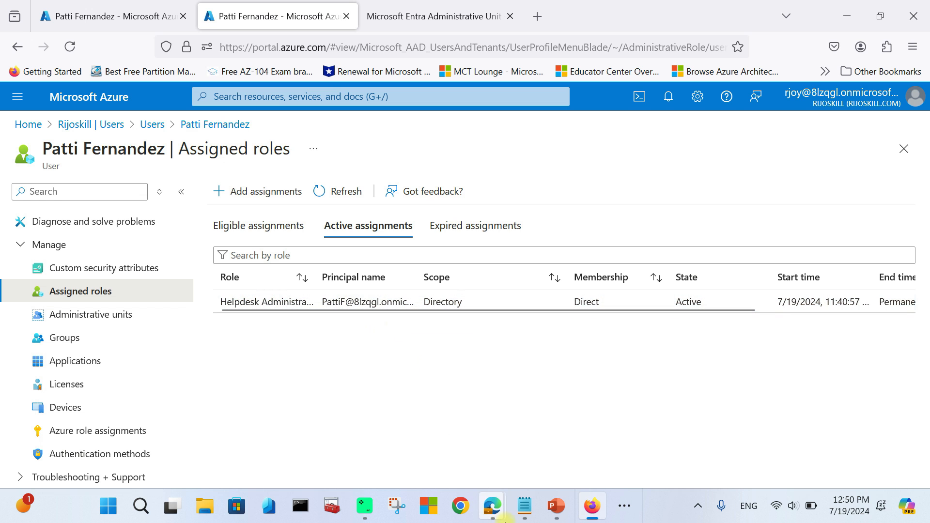
- Switch to the Helpdesk Administrator's InPrivate Edge window and open the tenant's list of all users
mouse_move(494, 517)
click(589, 394)
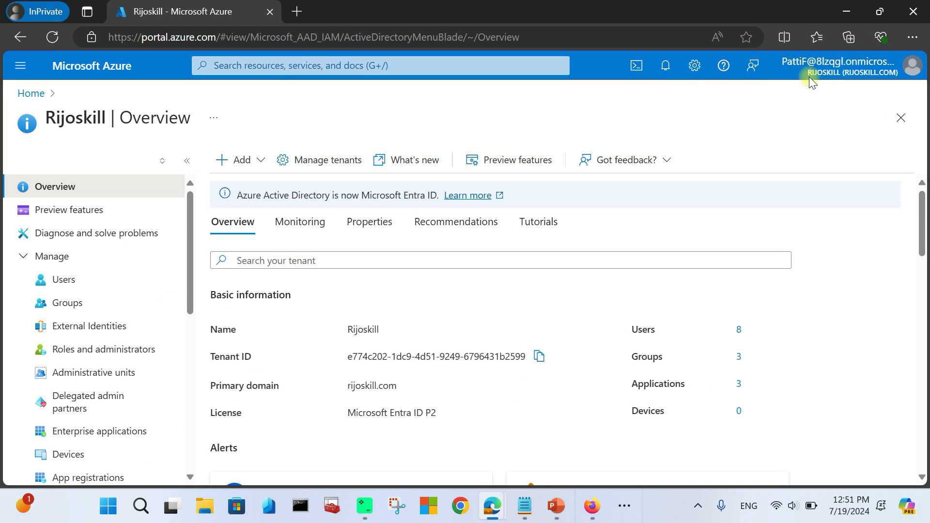
mouse_move(860, 70)
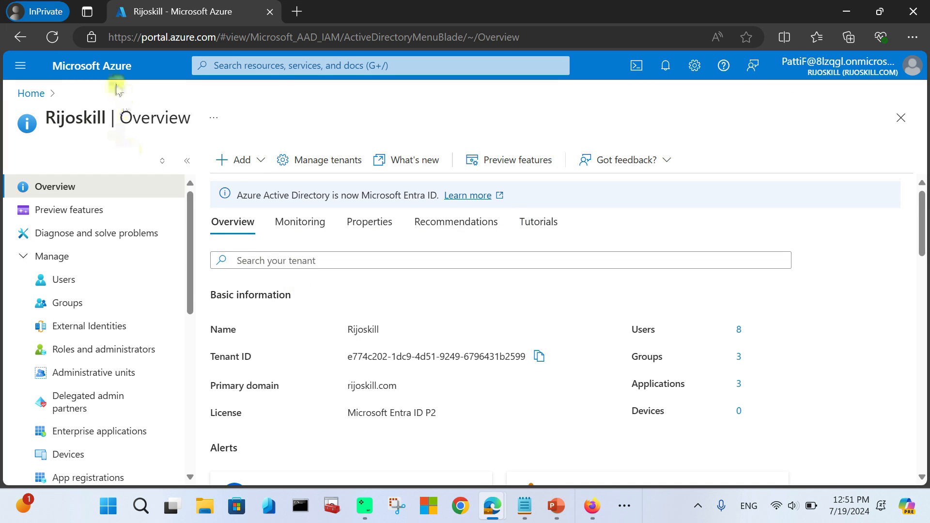
click(73, 280)
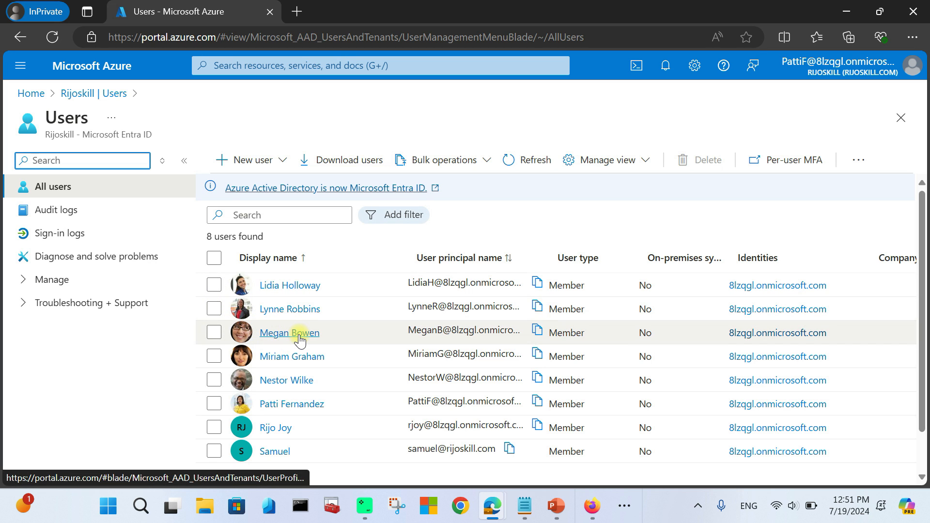
- Reset the password of the second listed user, an individual member of Retail-AUs, and close the temporary password pane
click(290, 309)
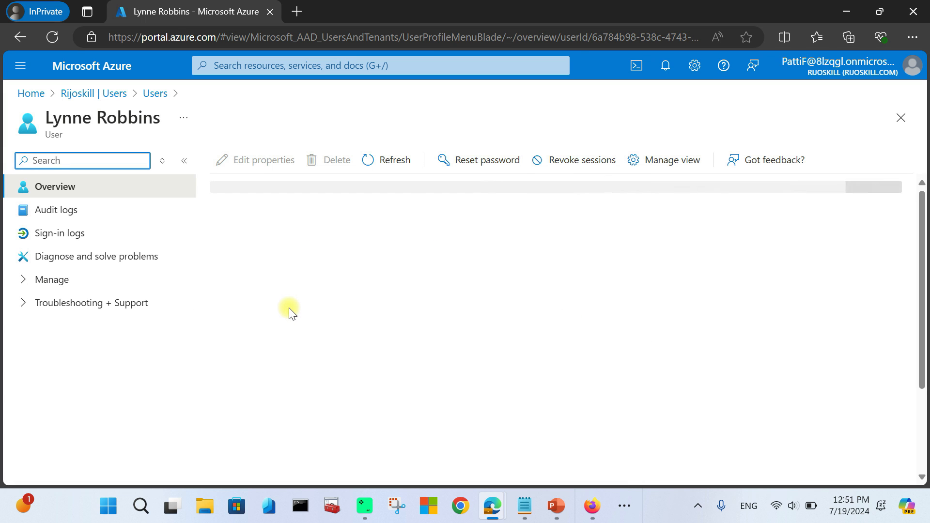
click(460, 172)
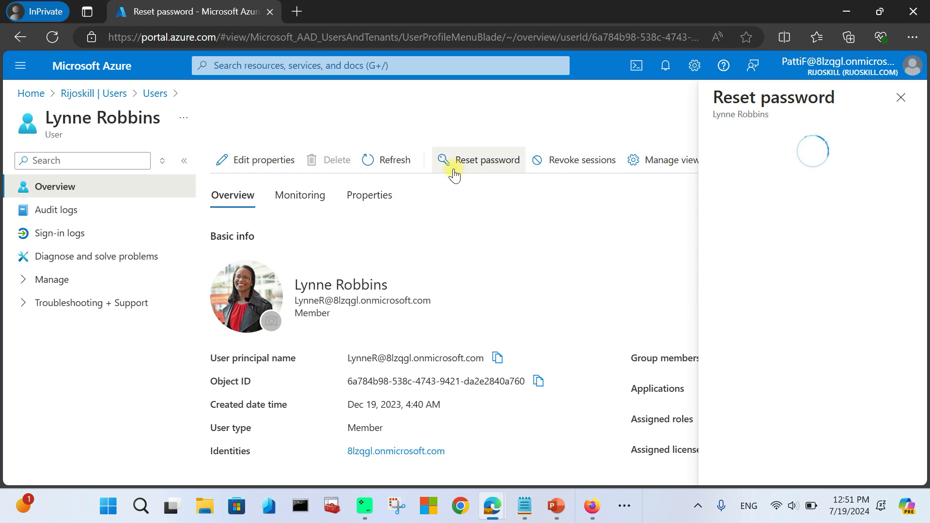
click(748, 204)
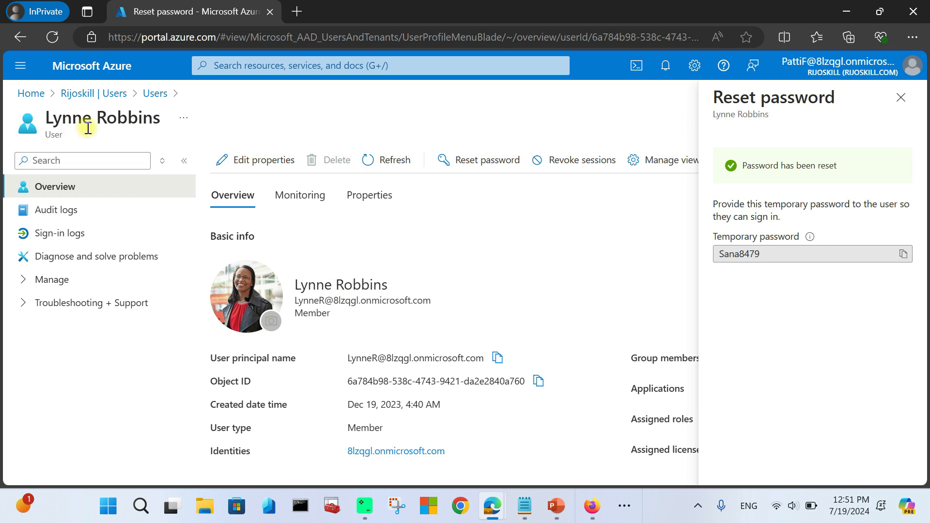
click(900, 97)
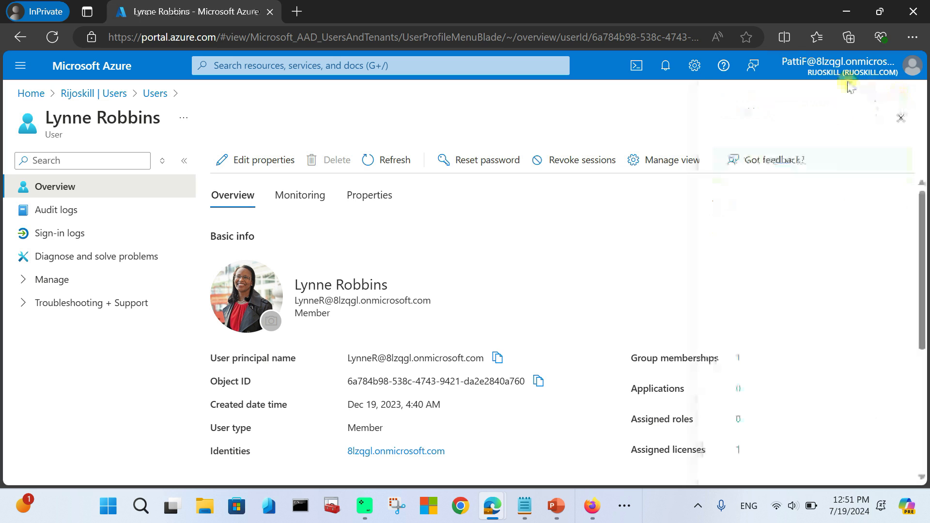
mouse_move(820, 73)
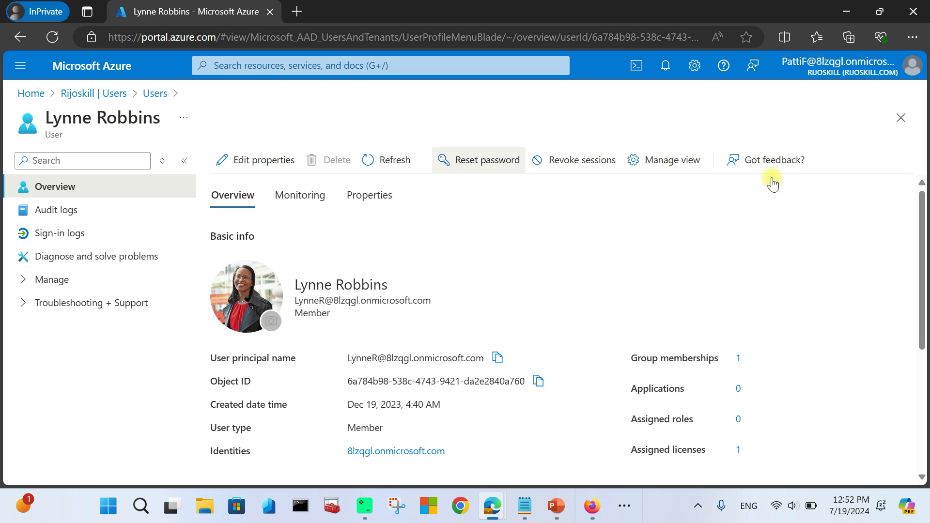
- Switch back to the tenant administrator's Firefox window and open the Rijoskill tenant's list of administrative units
click(591, 506)
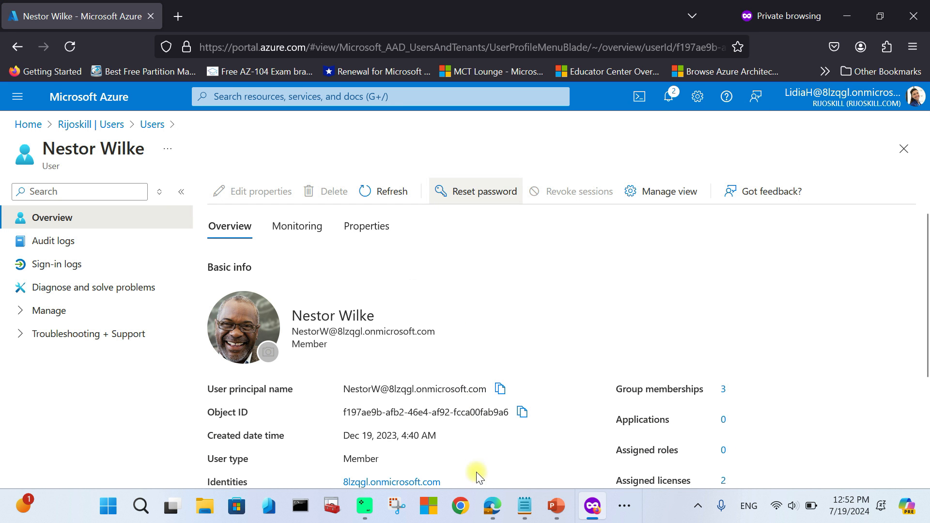
mouse_move(492, 520)
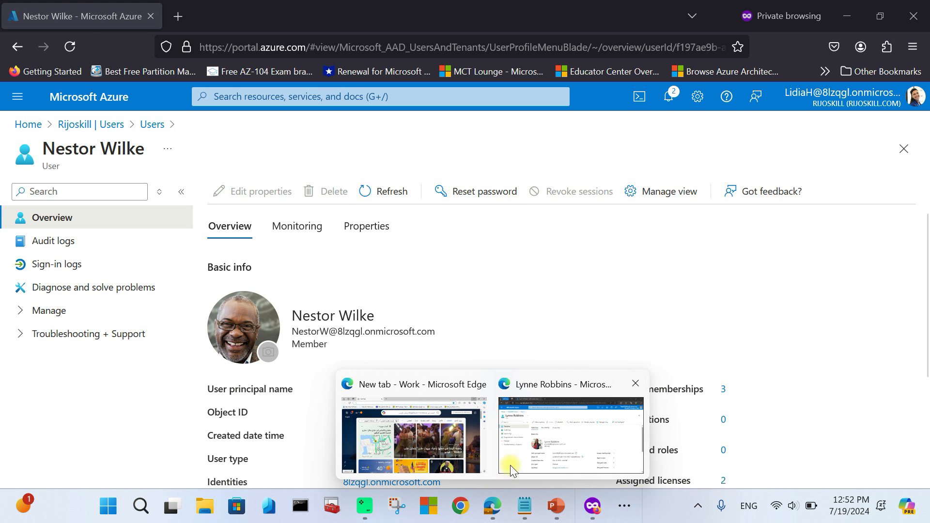
click(624, 505)
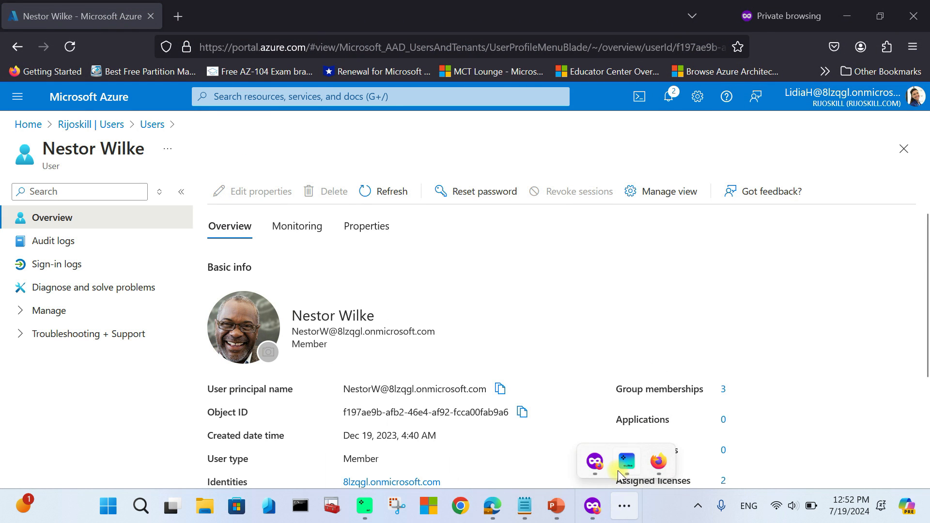
click(656, 465)
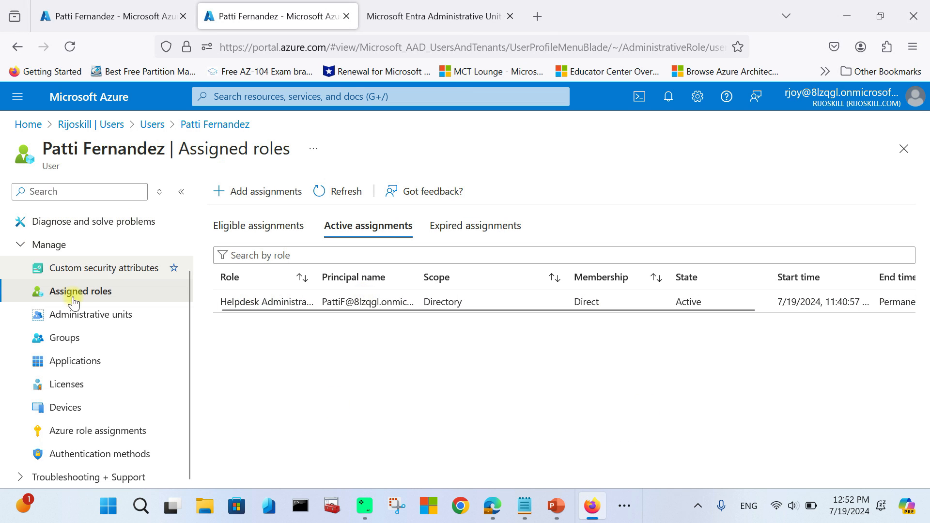
click(78, 315)
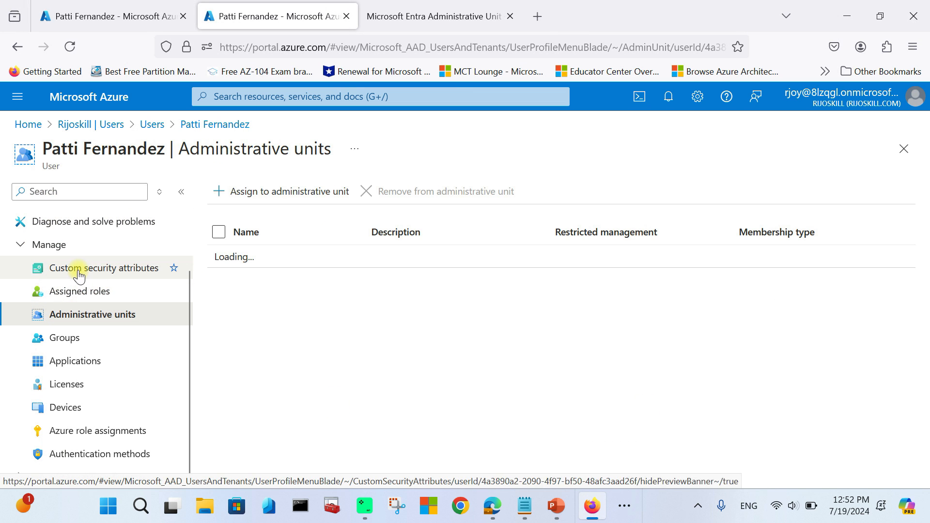
click(87, 125)
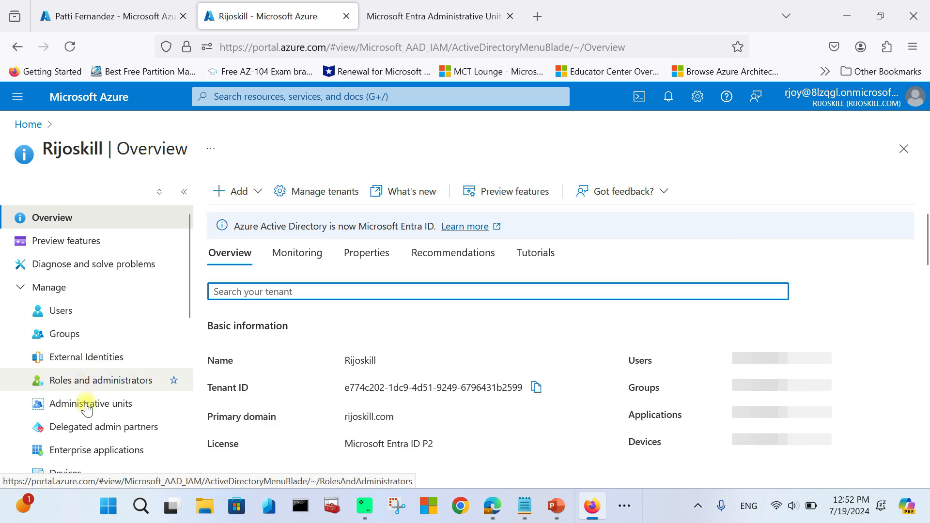
click(83, 405)
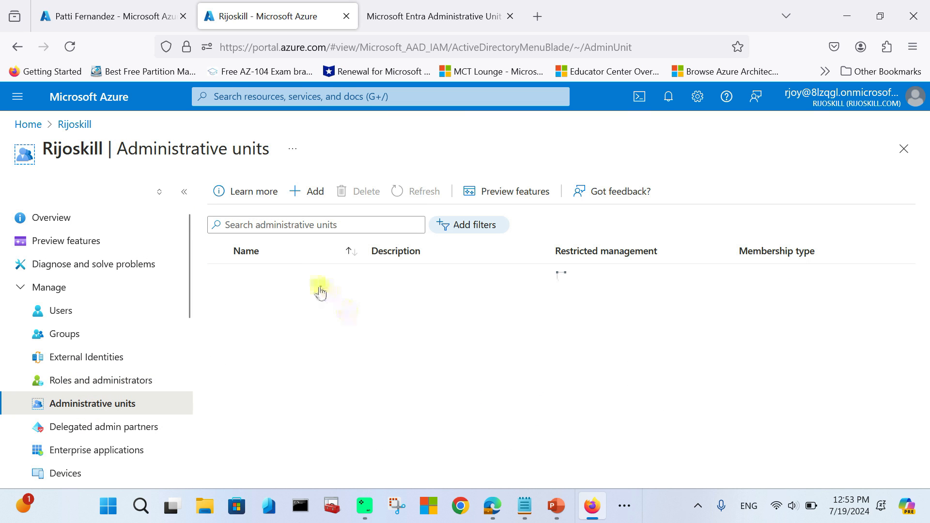
- Start a new administrative unit with Retail-RestrictedAU as both its name and description
click(298, 190)
click(92, 286)
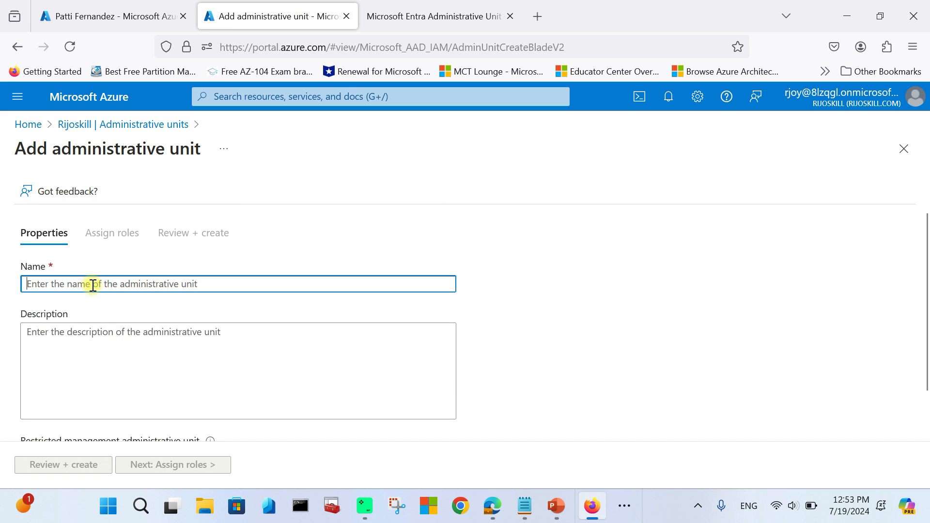
text(Retail-RestrictedAU)
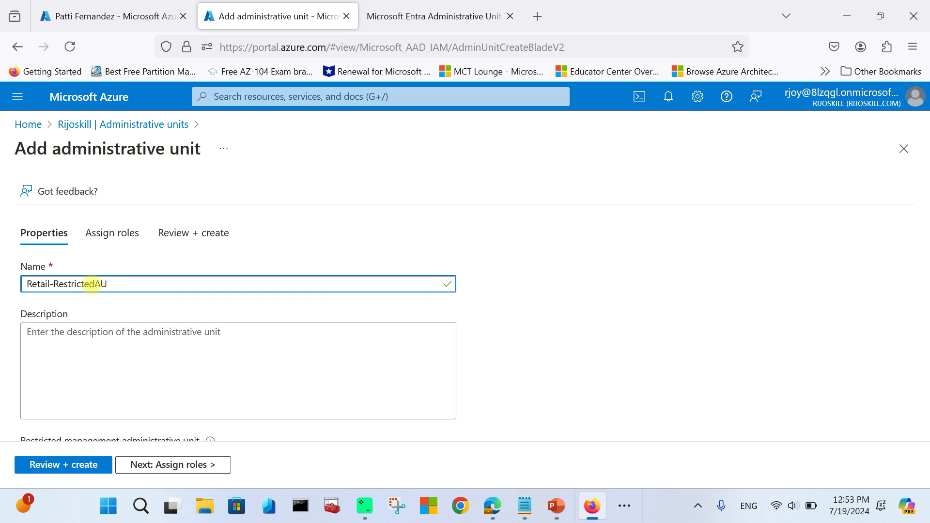
drag(109, 285, 2, 254)
key(ctrl+c)
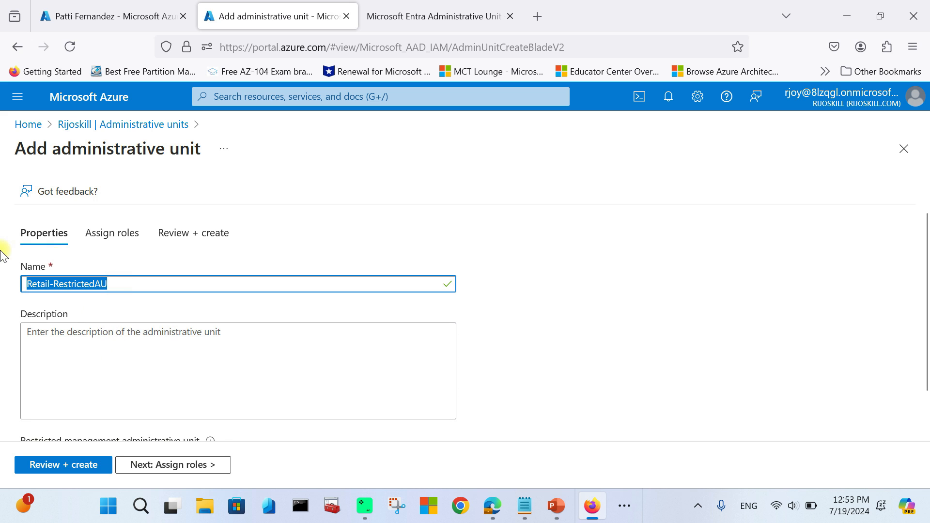
click(103, 338)
key(ctrl+v)
- Enable restricted management for the new administrative unit and proceed to its role assignment page
scroll(96, 368, down, 2)
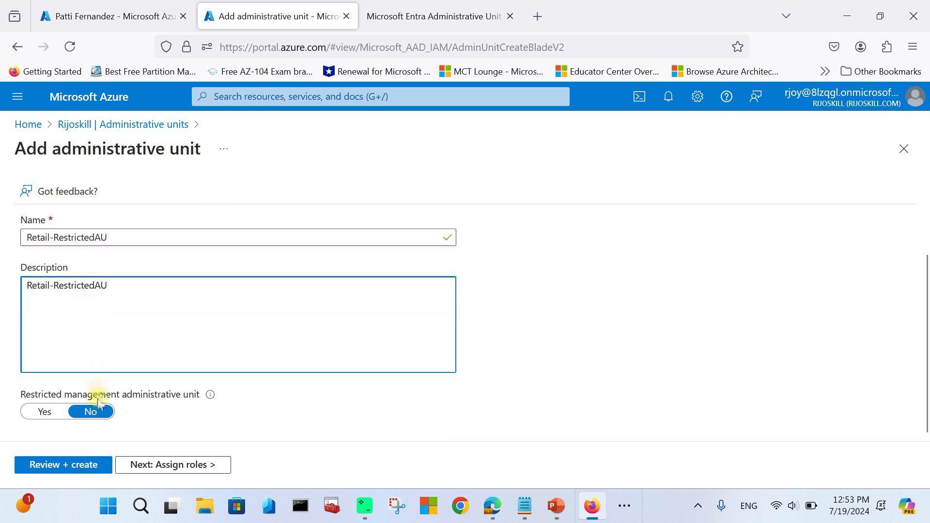
click(42, 412)
click(217, 466)
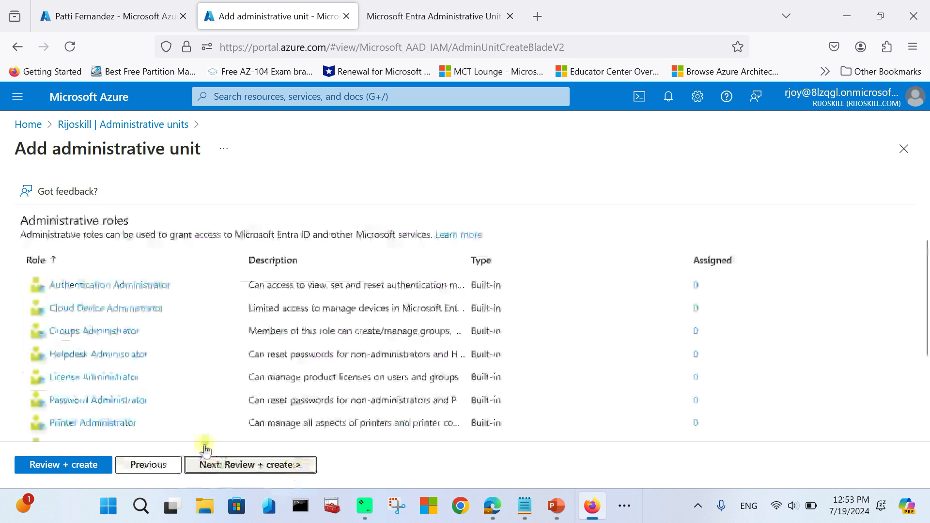
- Assign the Helpdesk Administrator role for the new administrative unit to the first listed user
click(107, 359)
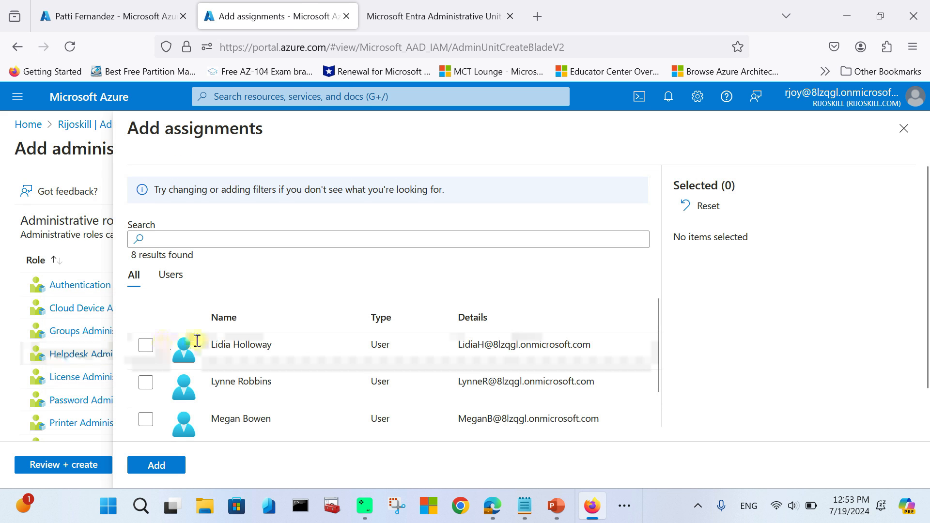
click(145, 345)
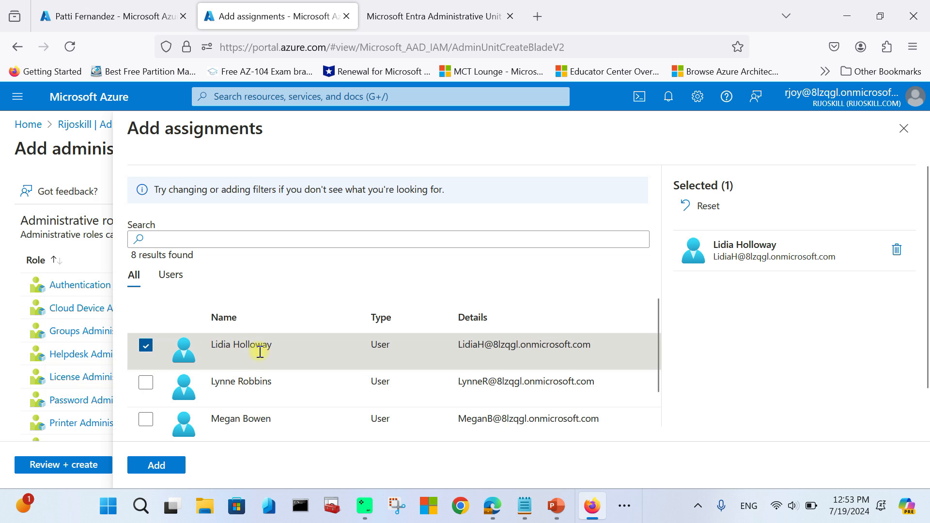
click(154, 464)
scroll(114, 450, down, 2)
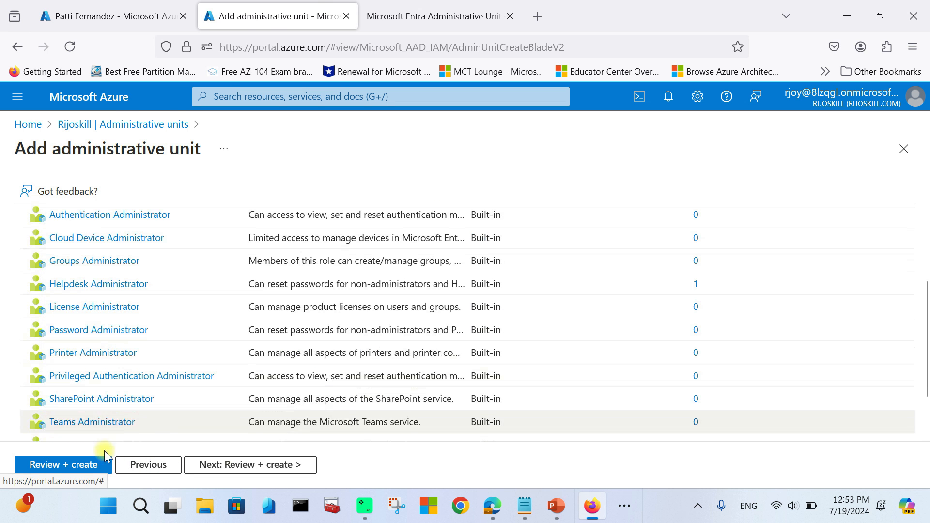
- Review and create the Retail-RestrictedAU administrative unit, dismissing the resulting notifications
click(206, 464)
click(43, 464)
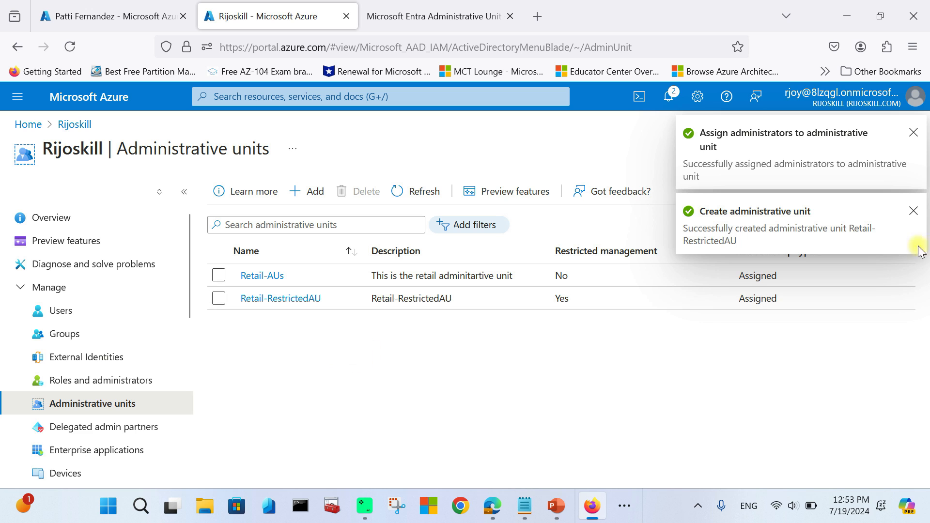
click(913, 132)
click(912, 138)
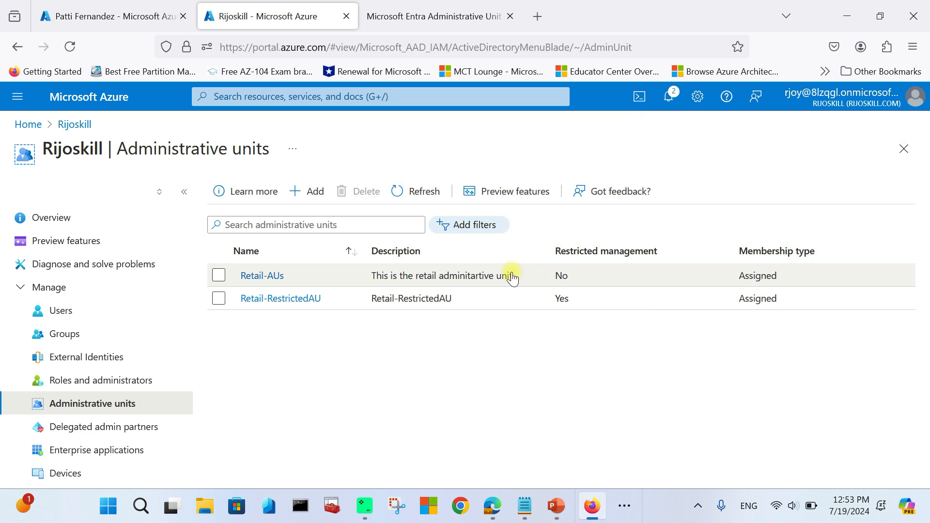
- Check the Restricted management column, add the last listed user as a member of Retail-RestrictedAU, and refresh its member list
drag(558, 250, 661, 253)
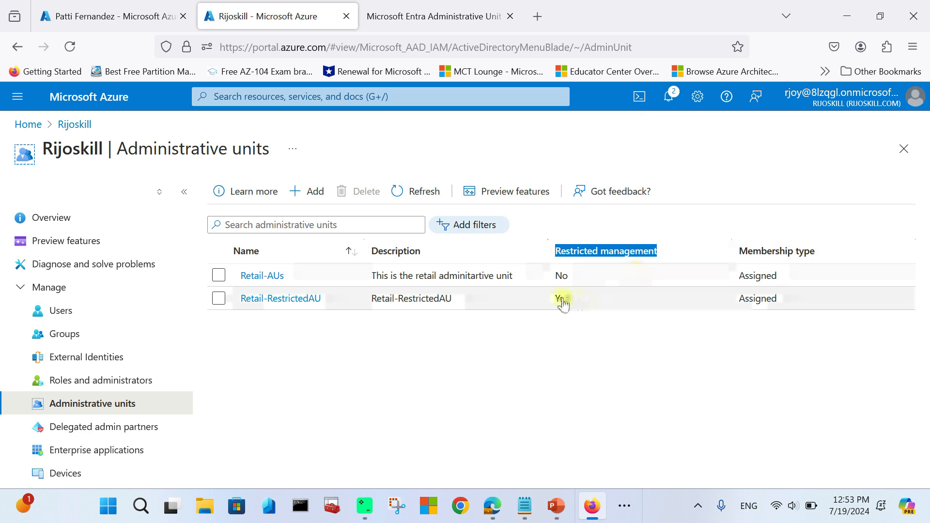
click(533, 389)
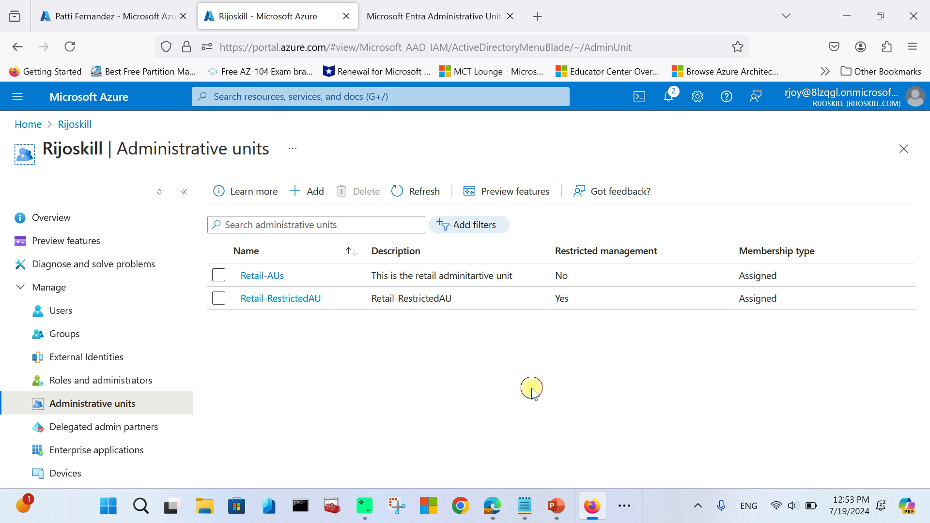
click(290, 299)
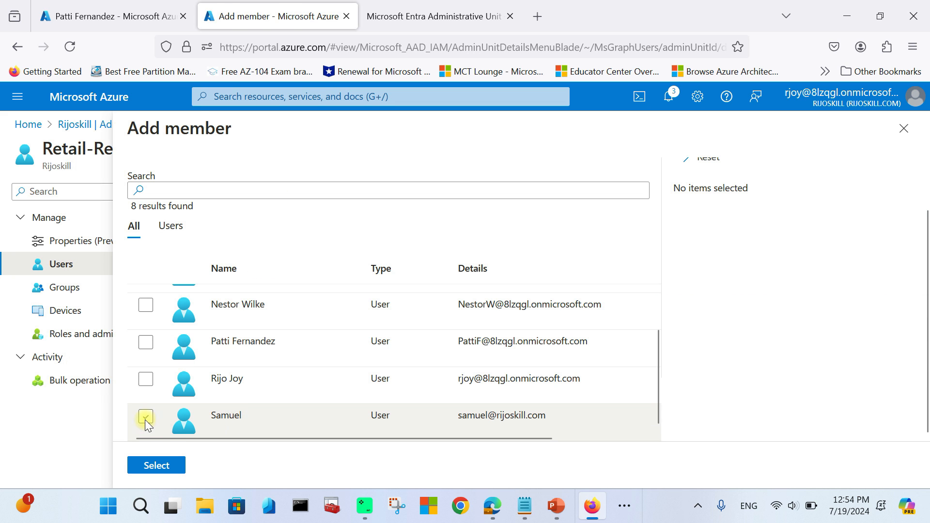
click(156, 465)
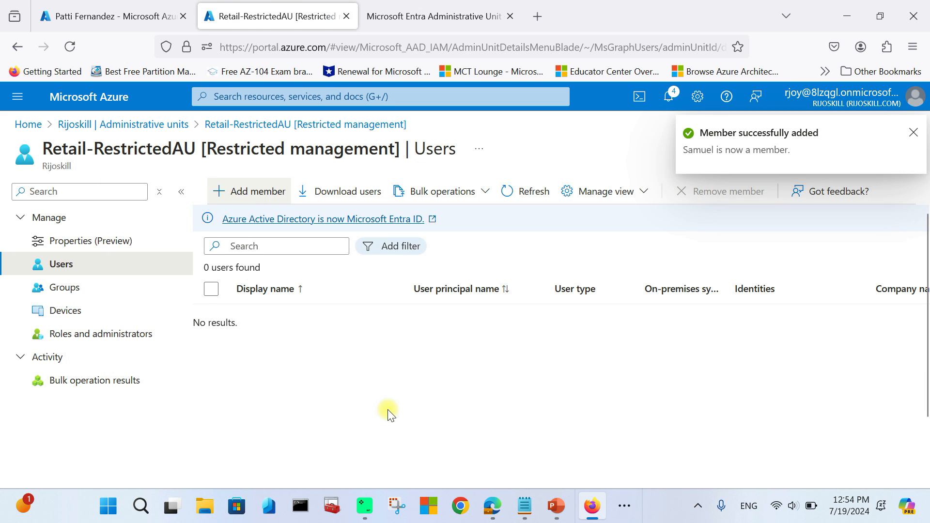
click(910, 136)
click(527, 200)
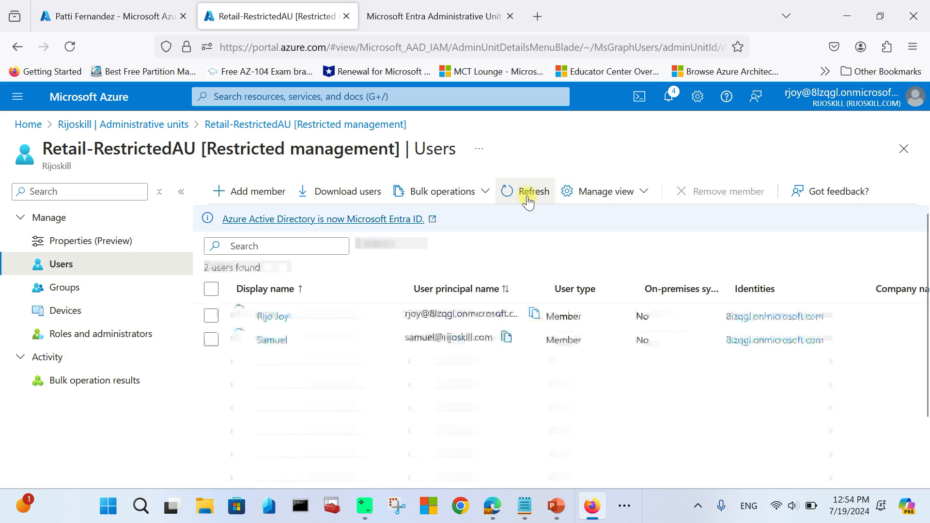
- Remove the tenant administrator's account from the Retail-RestrictedAU members and refresh the list
click(210, 315)
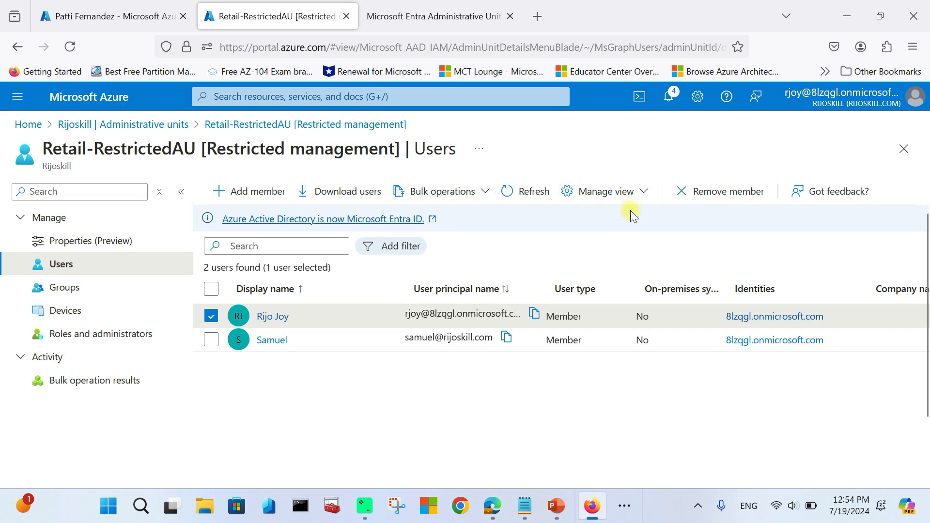
click(701, 192)
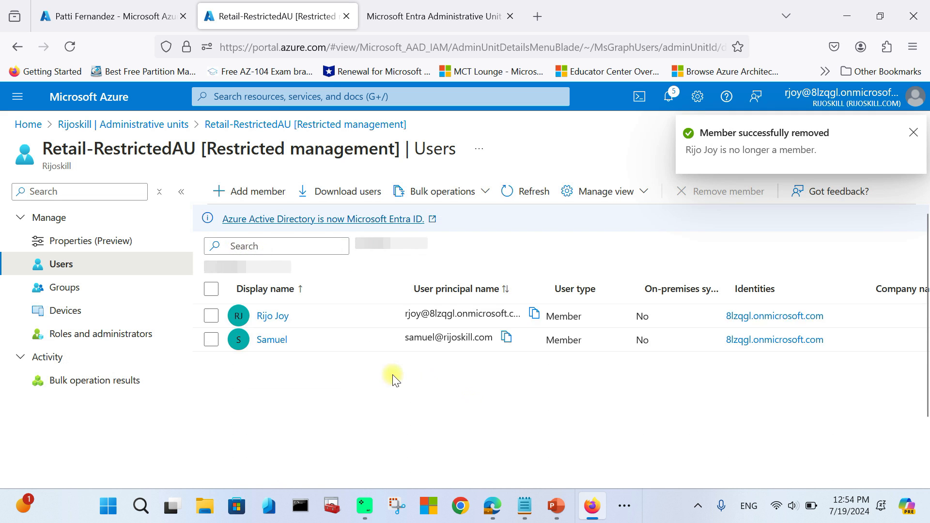
click(912, 133)
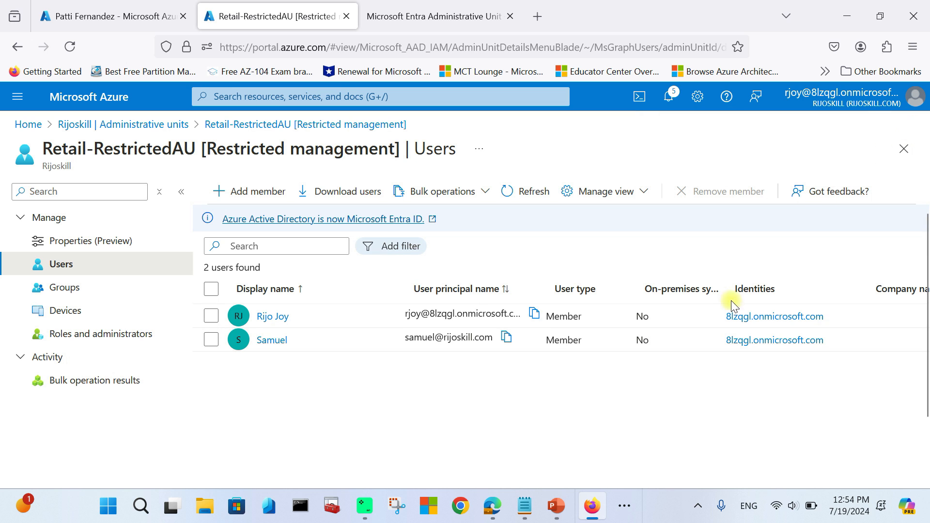
click(520, 190)
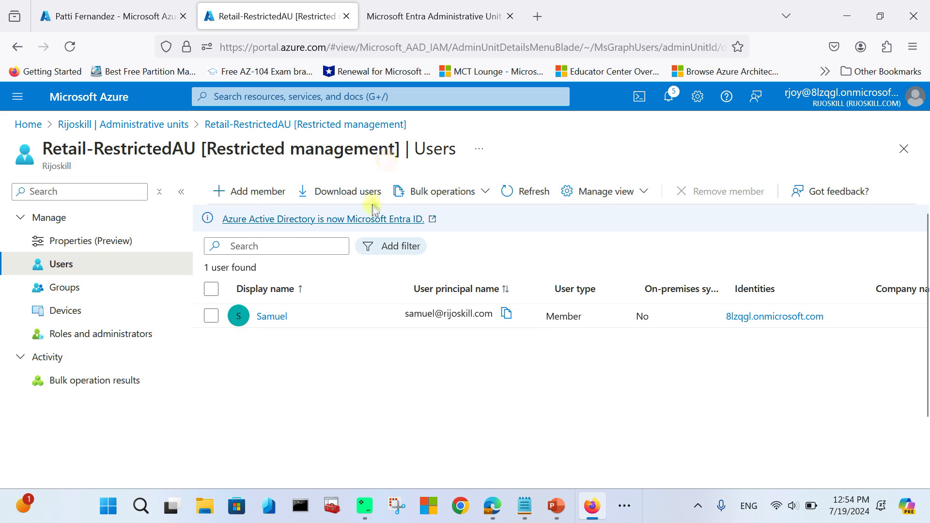
- Open the remaining Retail-RestrictedAU member's profile and read the notice about restricted management rights
click(370, 407)
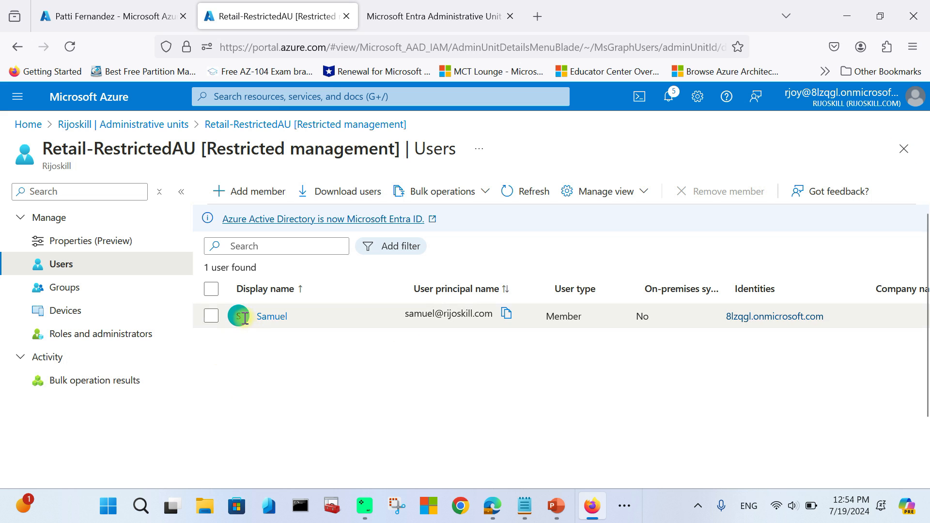
click(274, 318)
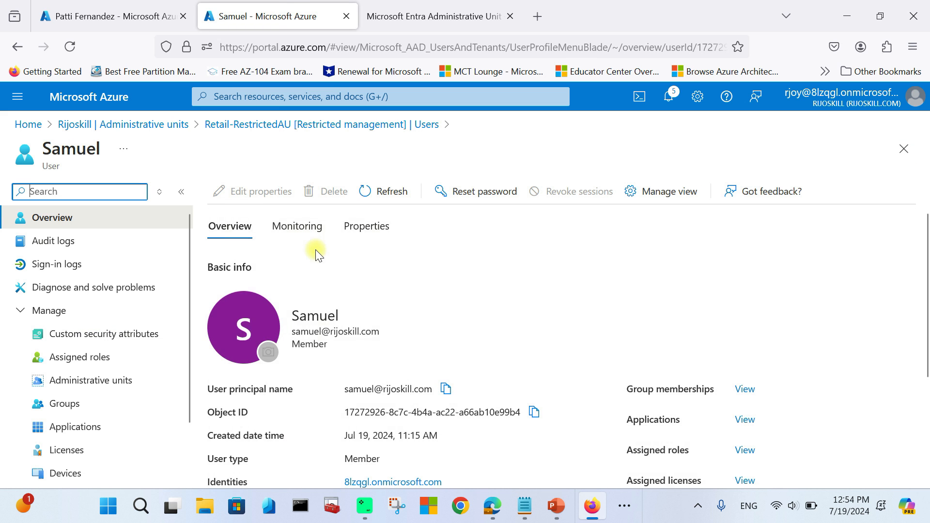
drag(235, 225, 470, 227)
click(503, 224)
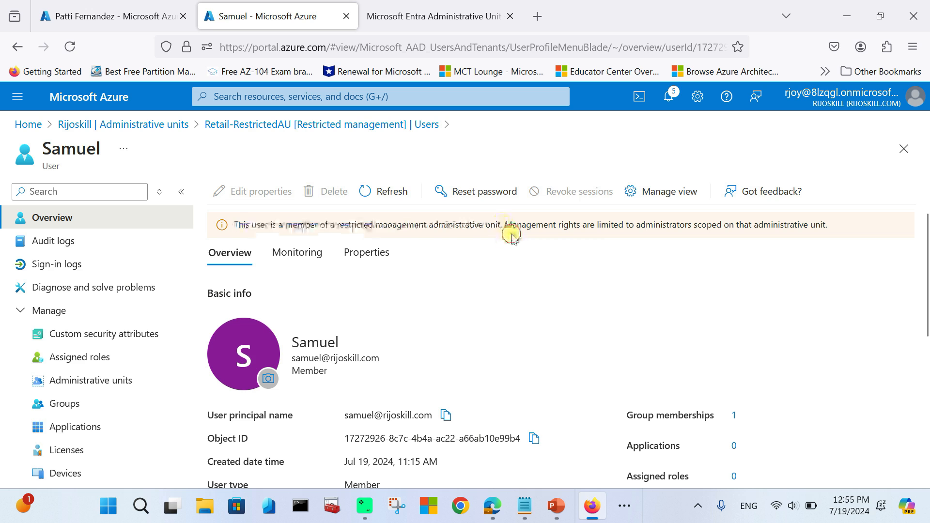
drag(505, 224, 828, 230)
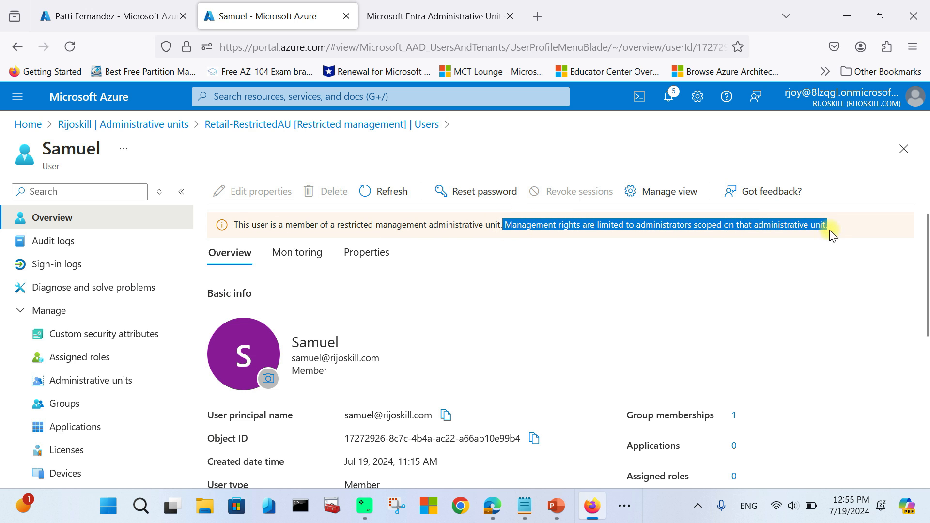
click(830, 233)
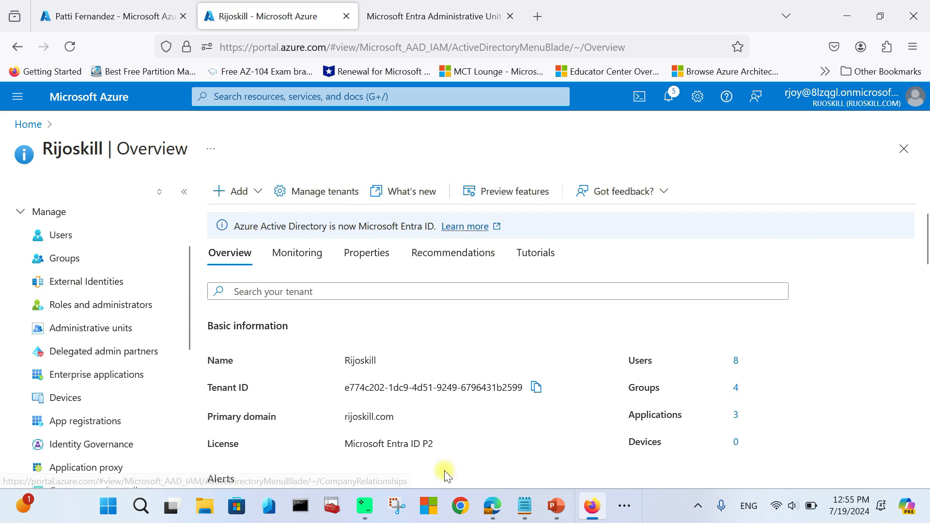
- From the tenant's full user list, open the directory-wide helpdesk administrator's profile and review their active role assignments
click(62, 236)
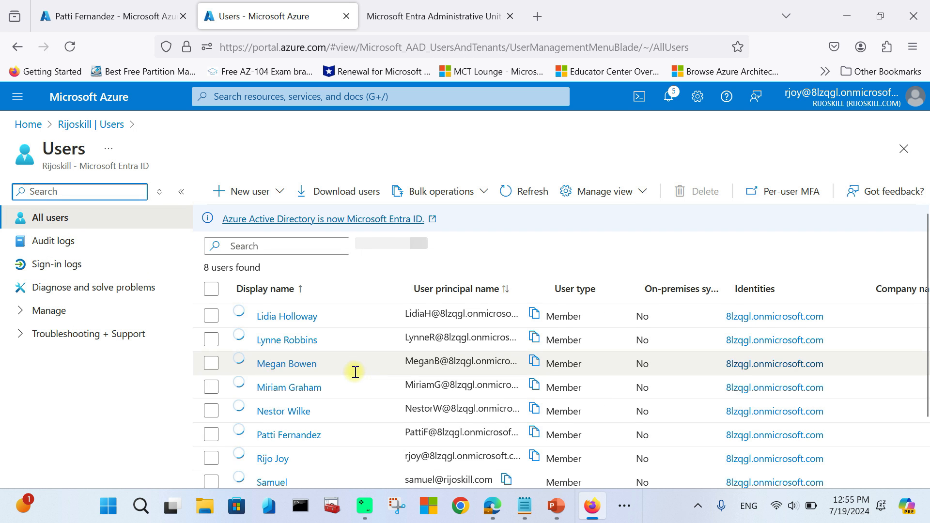
click(267, 359)
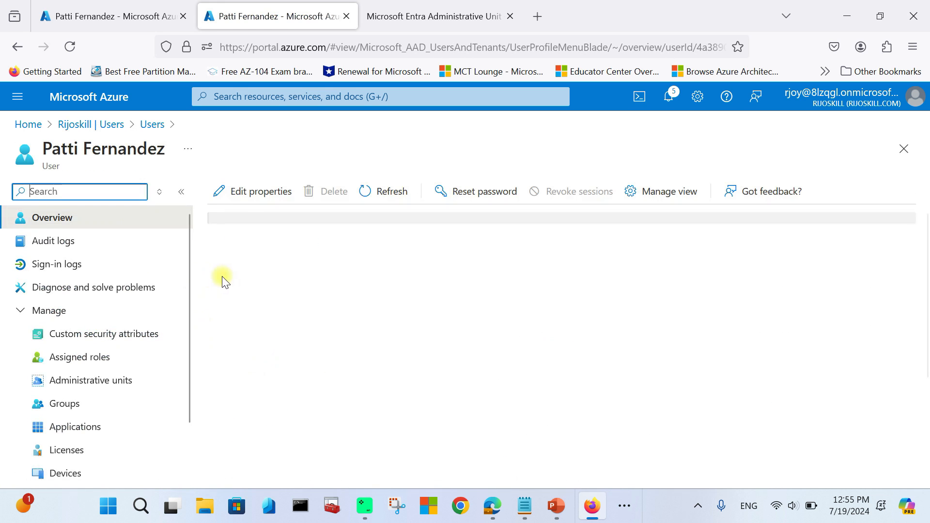
click(58, 359)
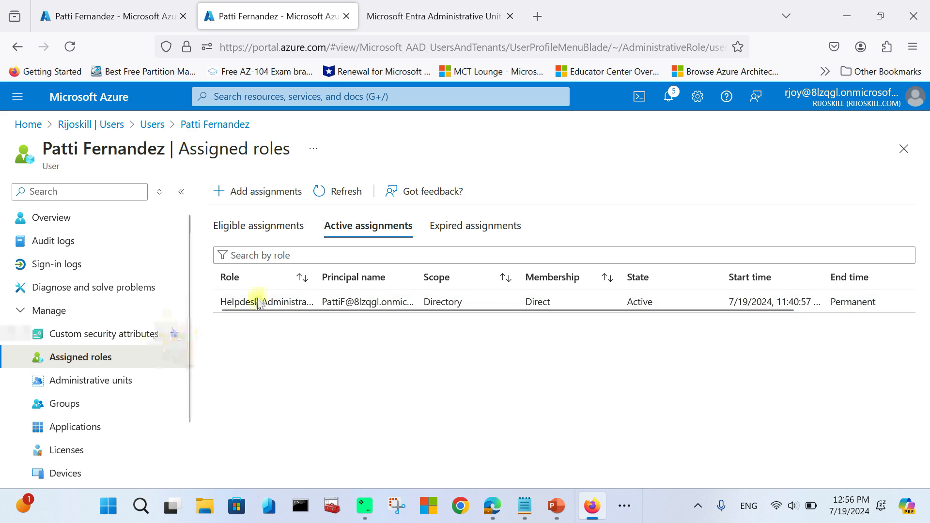
- Switch to the directory-wide helpdesk administrator's Edge InPrivate window, return to the tenant's user list, and refresh it
click(621, 513)
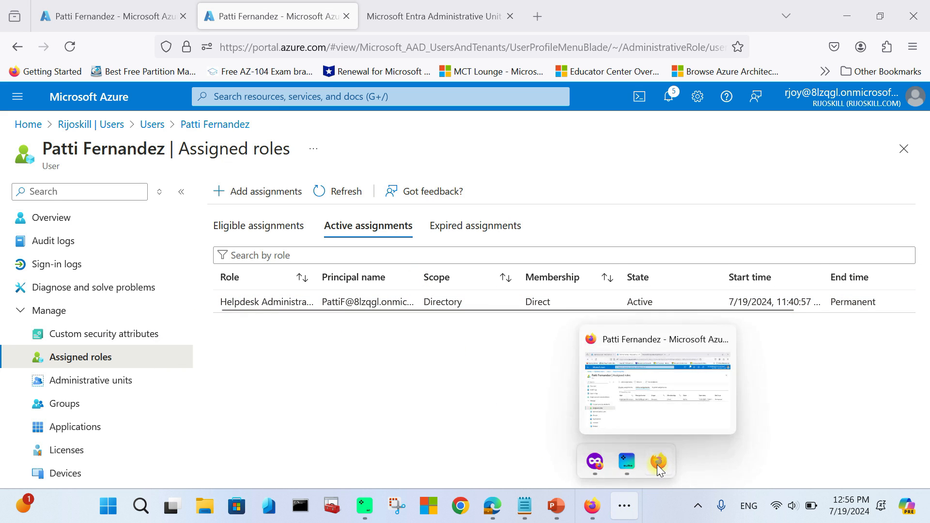
mouse_move(490, 508)
click(536, 443)
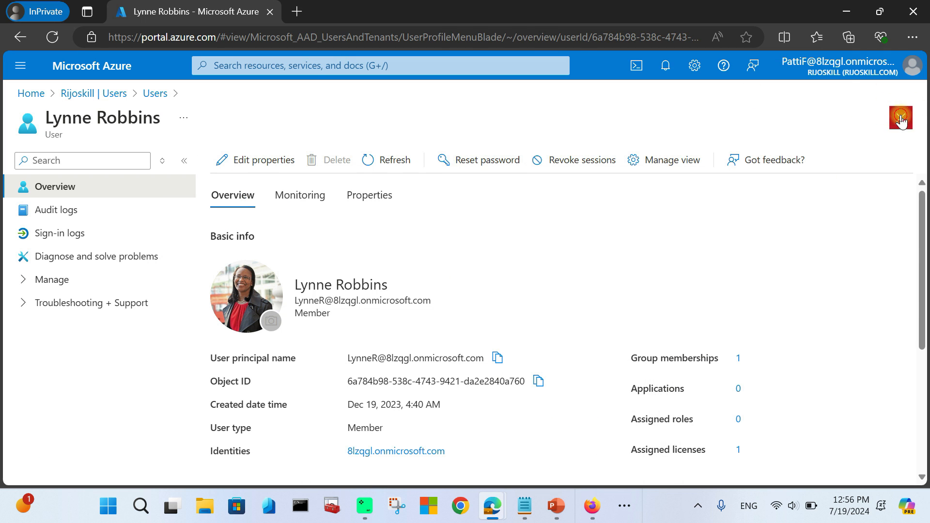
click(900, 118)
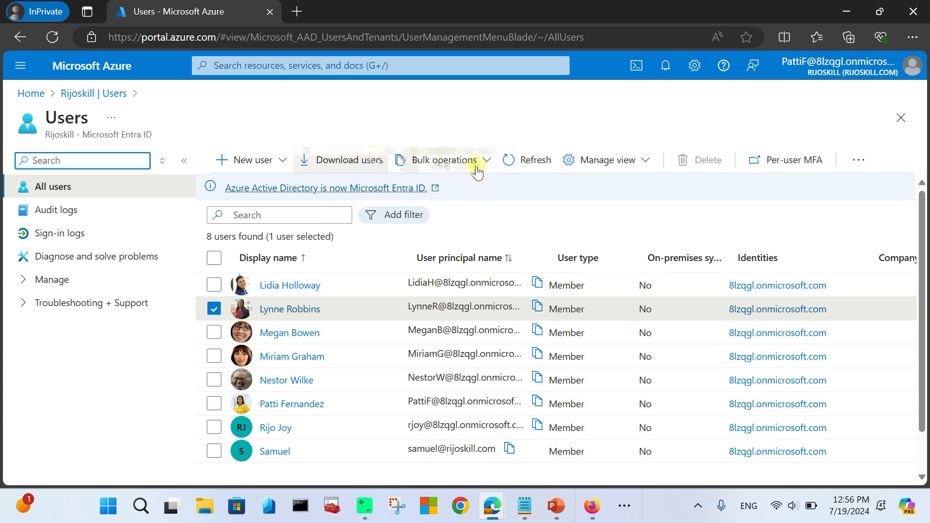
click(513, 160)
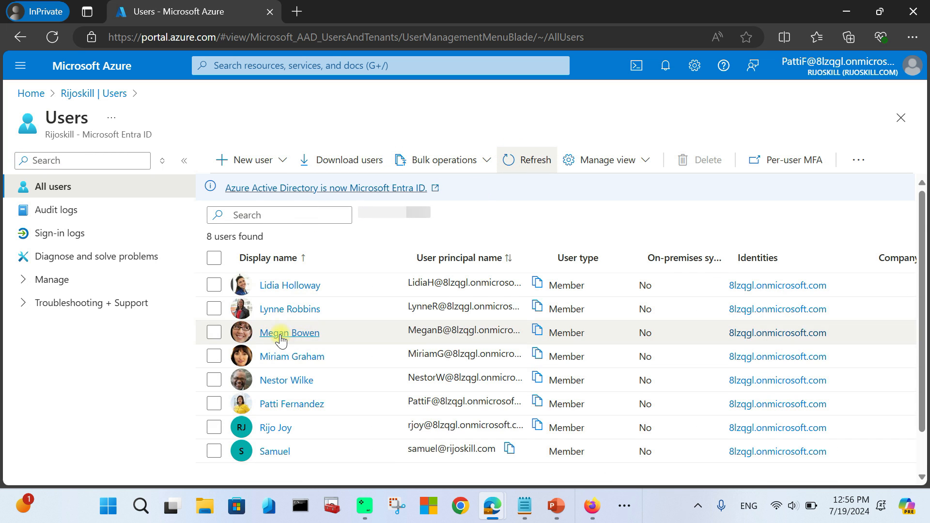
- Try to reset the password of the Retail-RestrictedAU member as directory-wide helpdesk administrator, read the response, and close the pane
scroll(290, 349, down, 2)
click(276, 402)
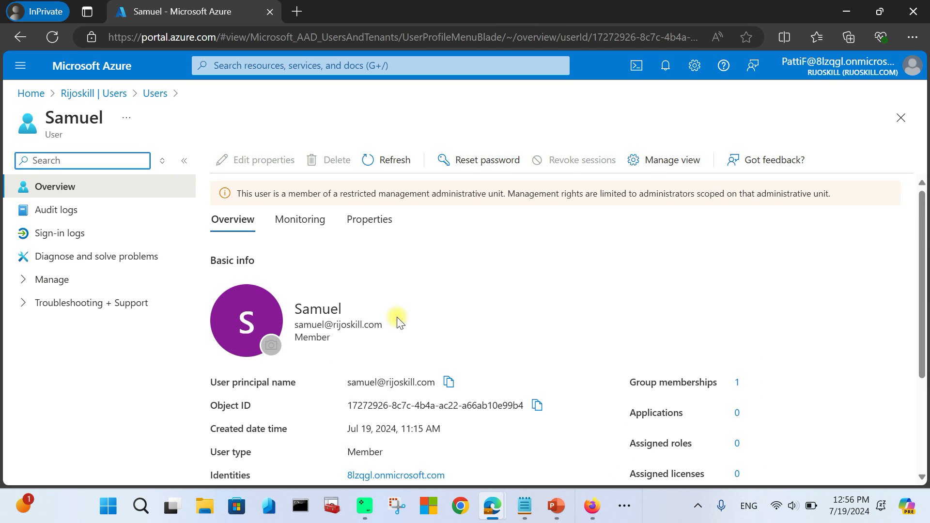
click(467, 164)
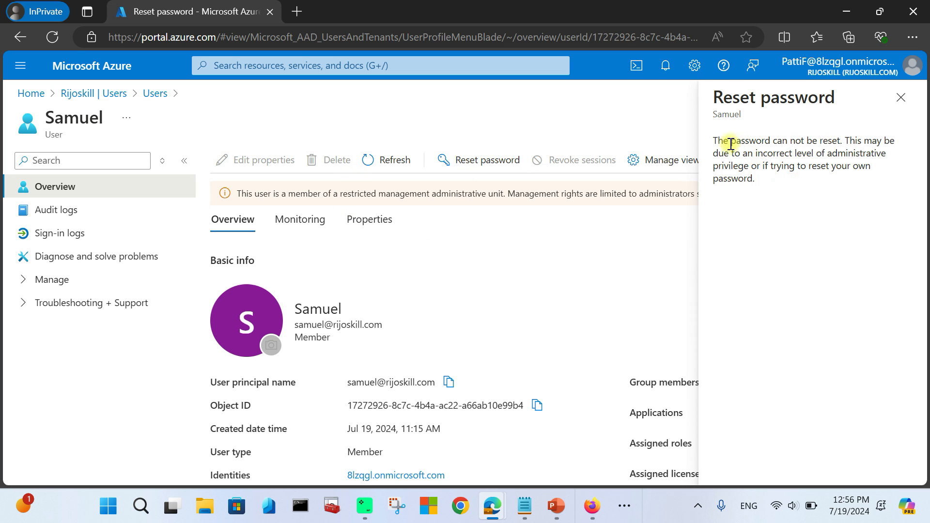
drag(713, 139, 827, 191)
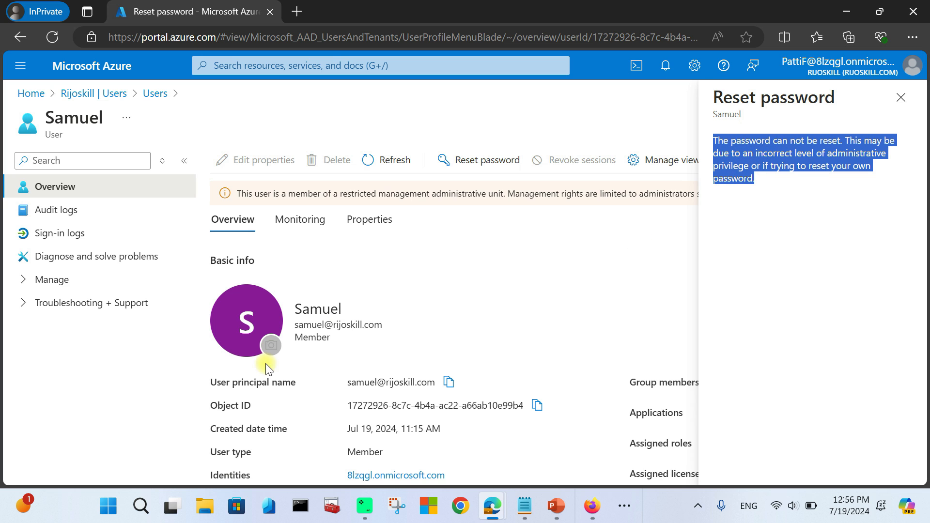
click(900, 97)
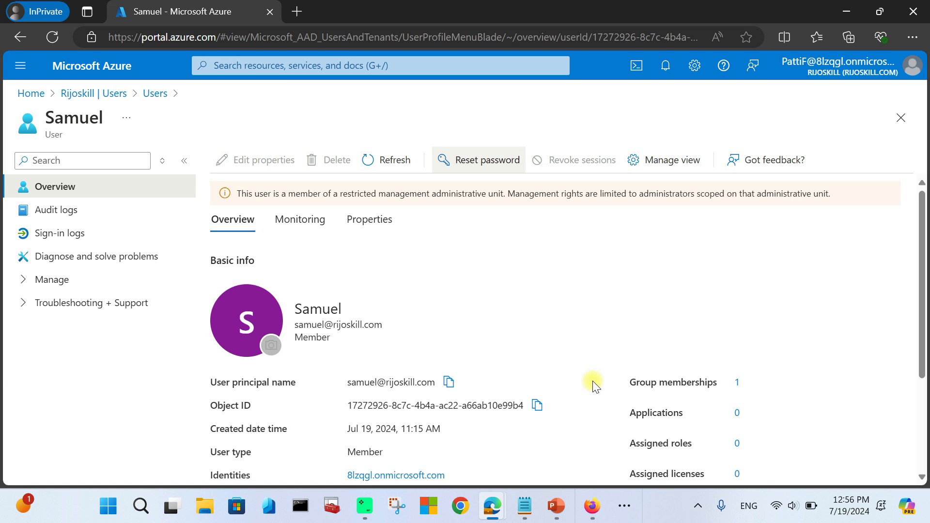
- Switch to the unit-scoped helpdesk administrator's Firefox private window, return to the tenant's user list, and refresh it
mouse_move(597, 513)
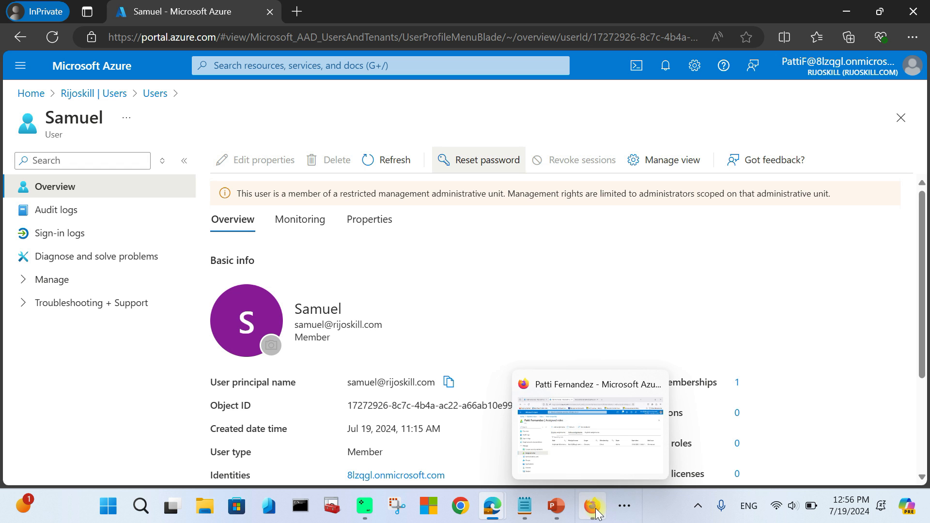
click(624, 506)
mouse_move(661, 464)
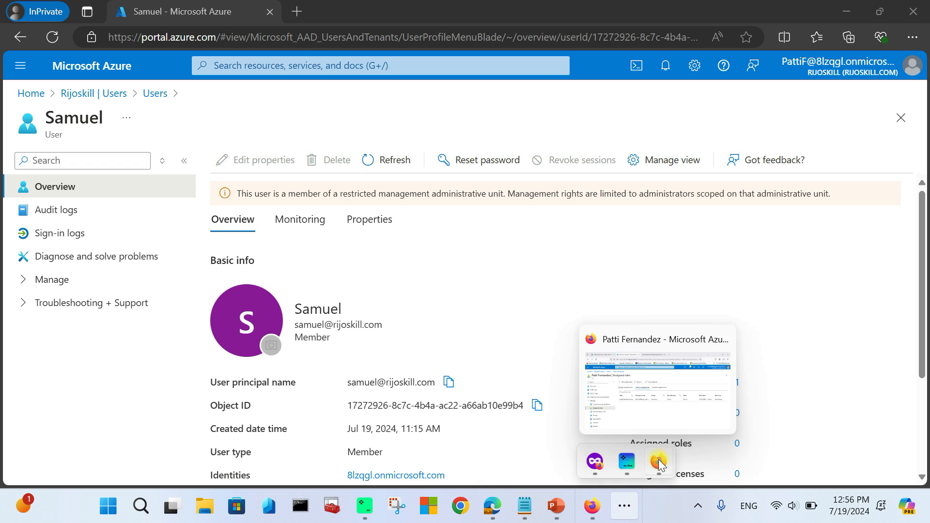
click(595, 461)
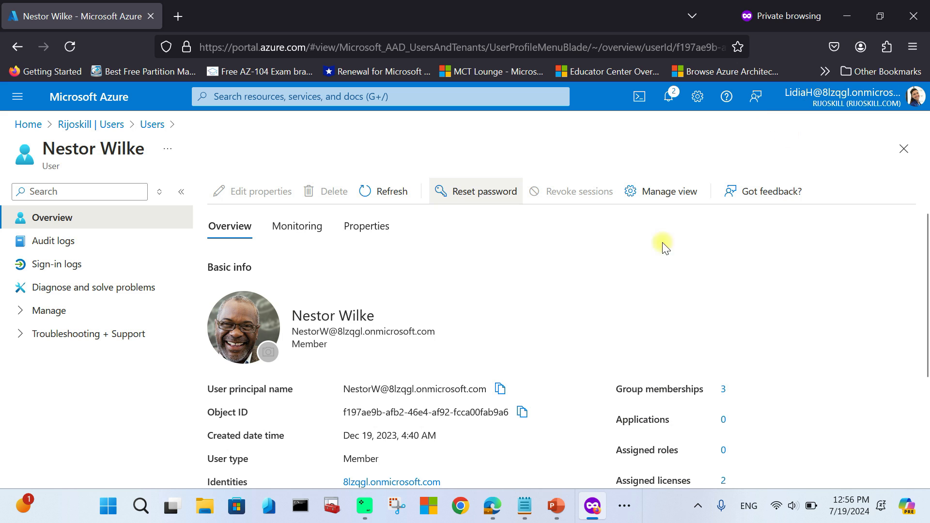
click(903, 149)
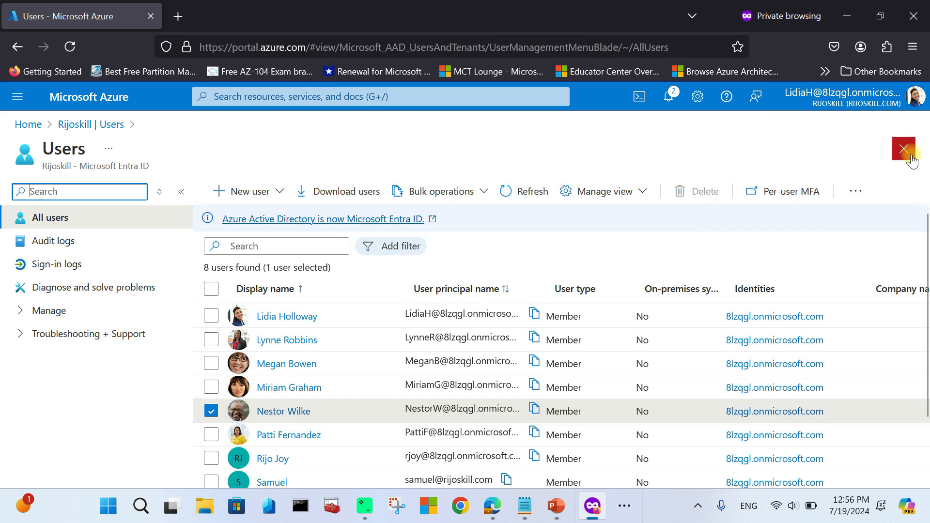
click(537, 196)
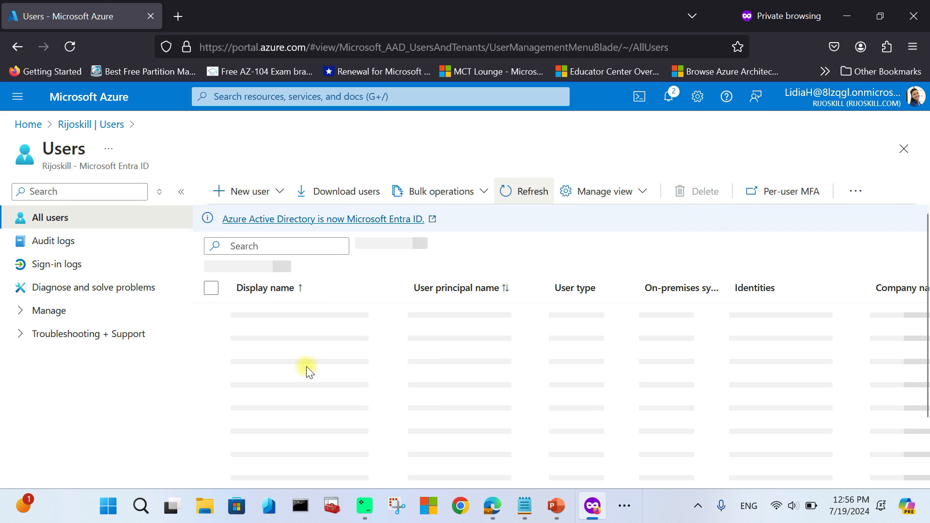
- Open the Retail-RestrictedAU member's profile as the unit-scoped helpdesk administrator and reset the user's password to a temporary one
scroll(301, 353, down, 2)
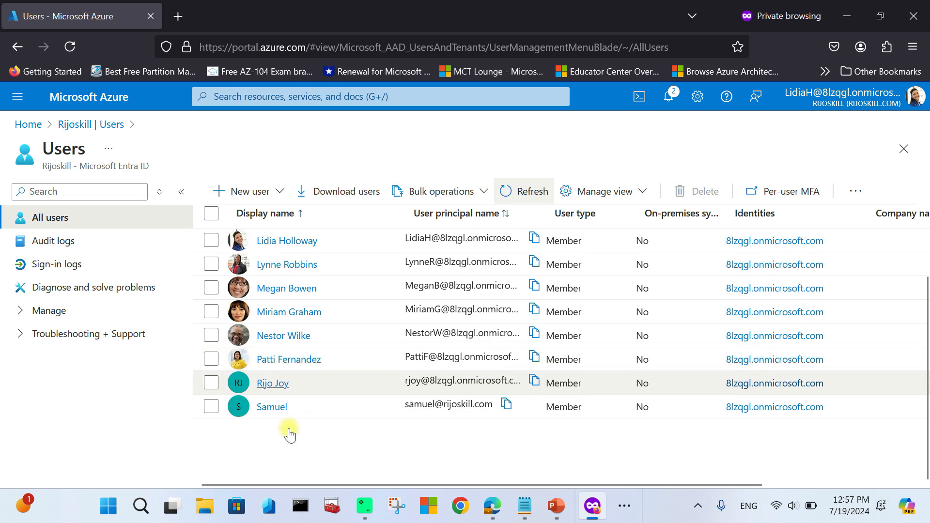
click(273, 406)
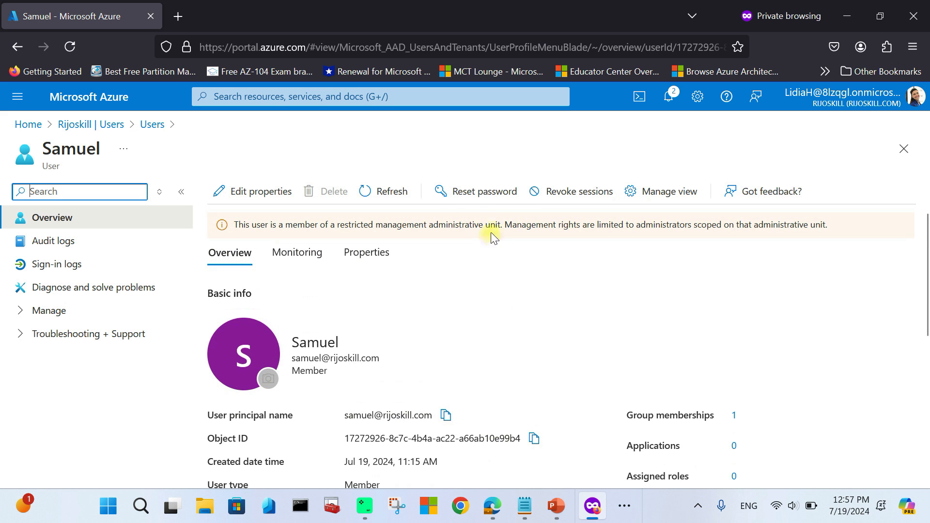
click(486, 202)
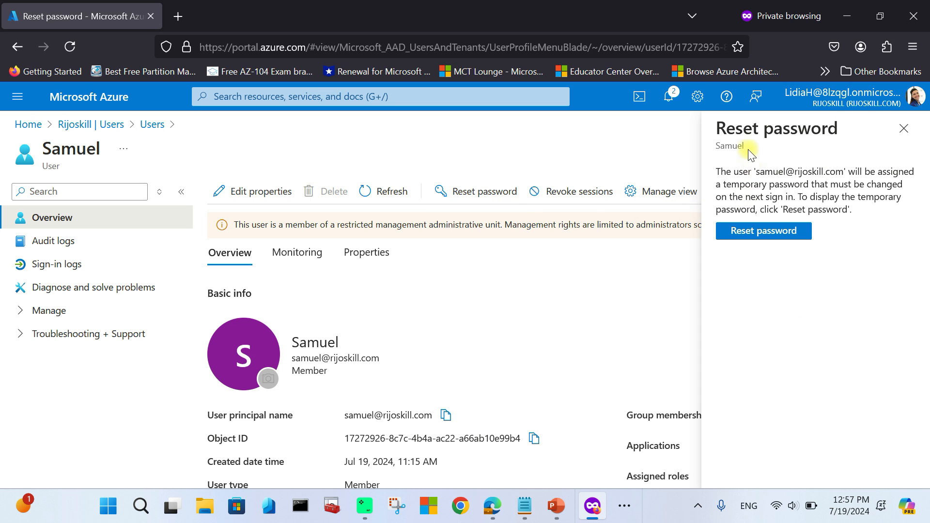
click(752, 230)
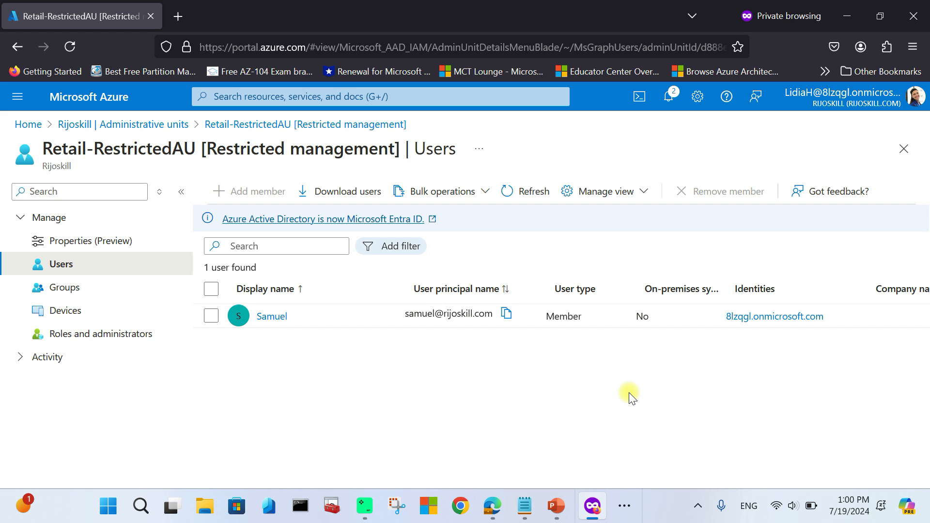
click(697, 505)
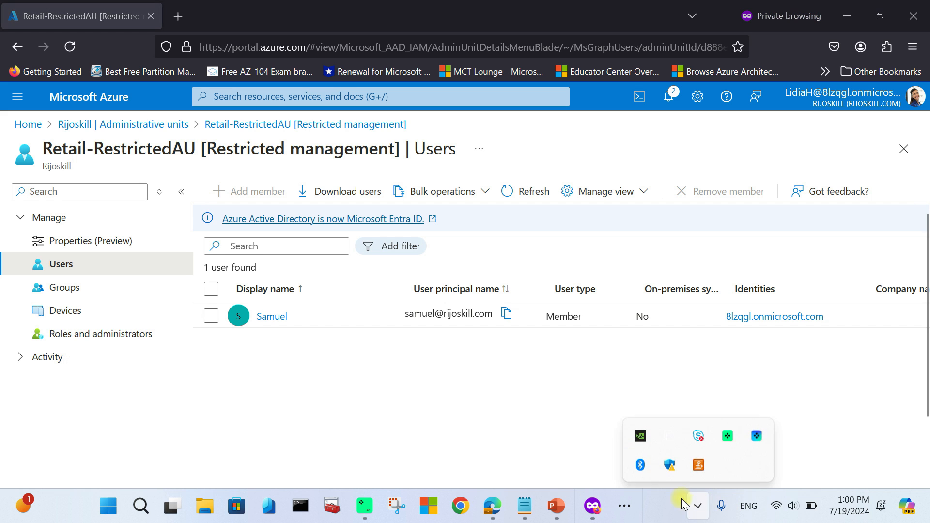